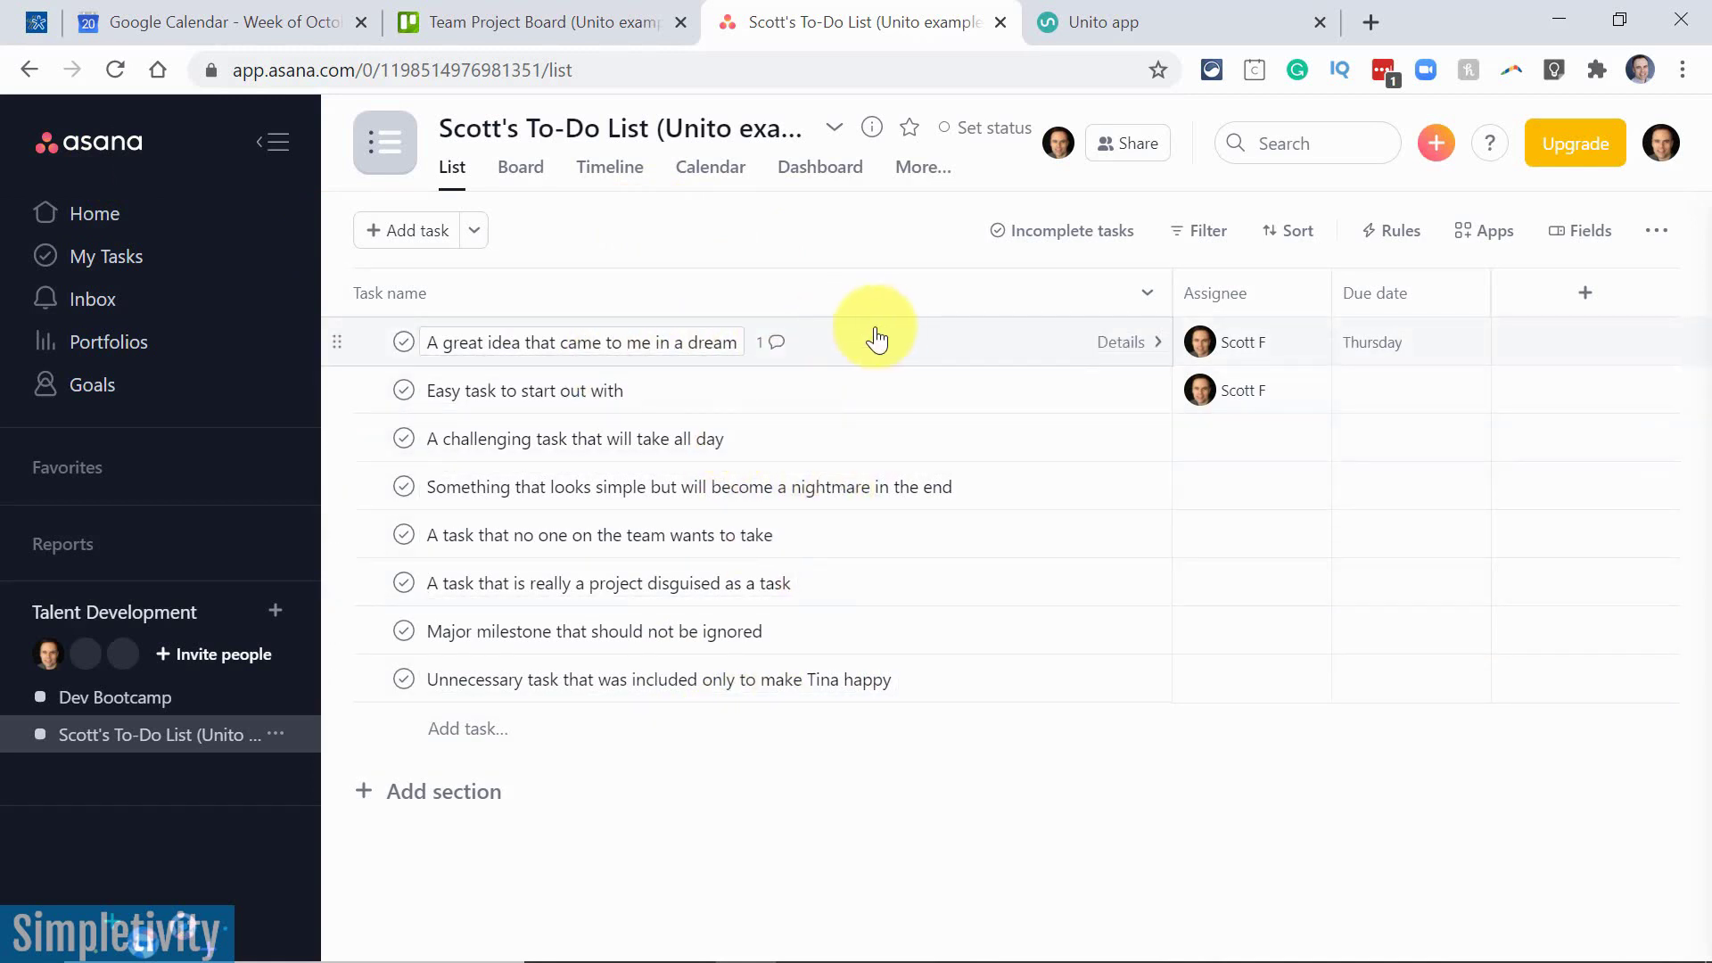
Look over the Trello Team Project Board, then move through the tabs to Unito's list of four synced flows.
click(554, 18)
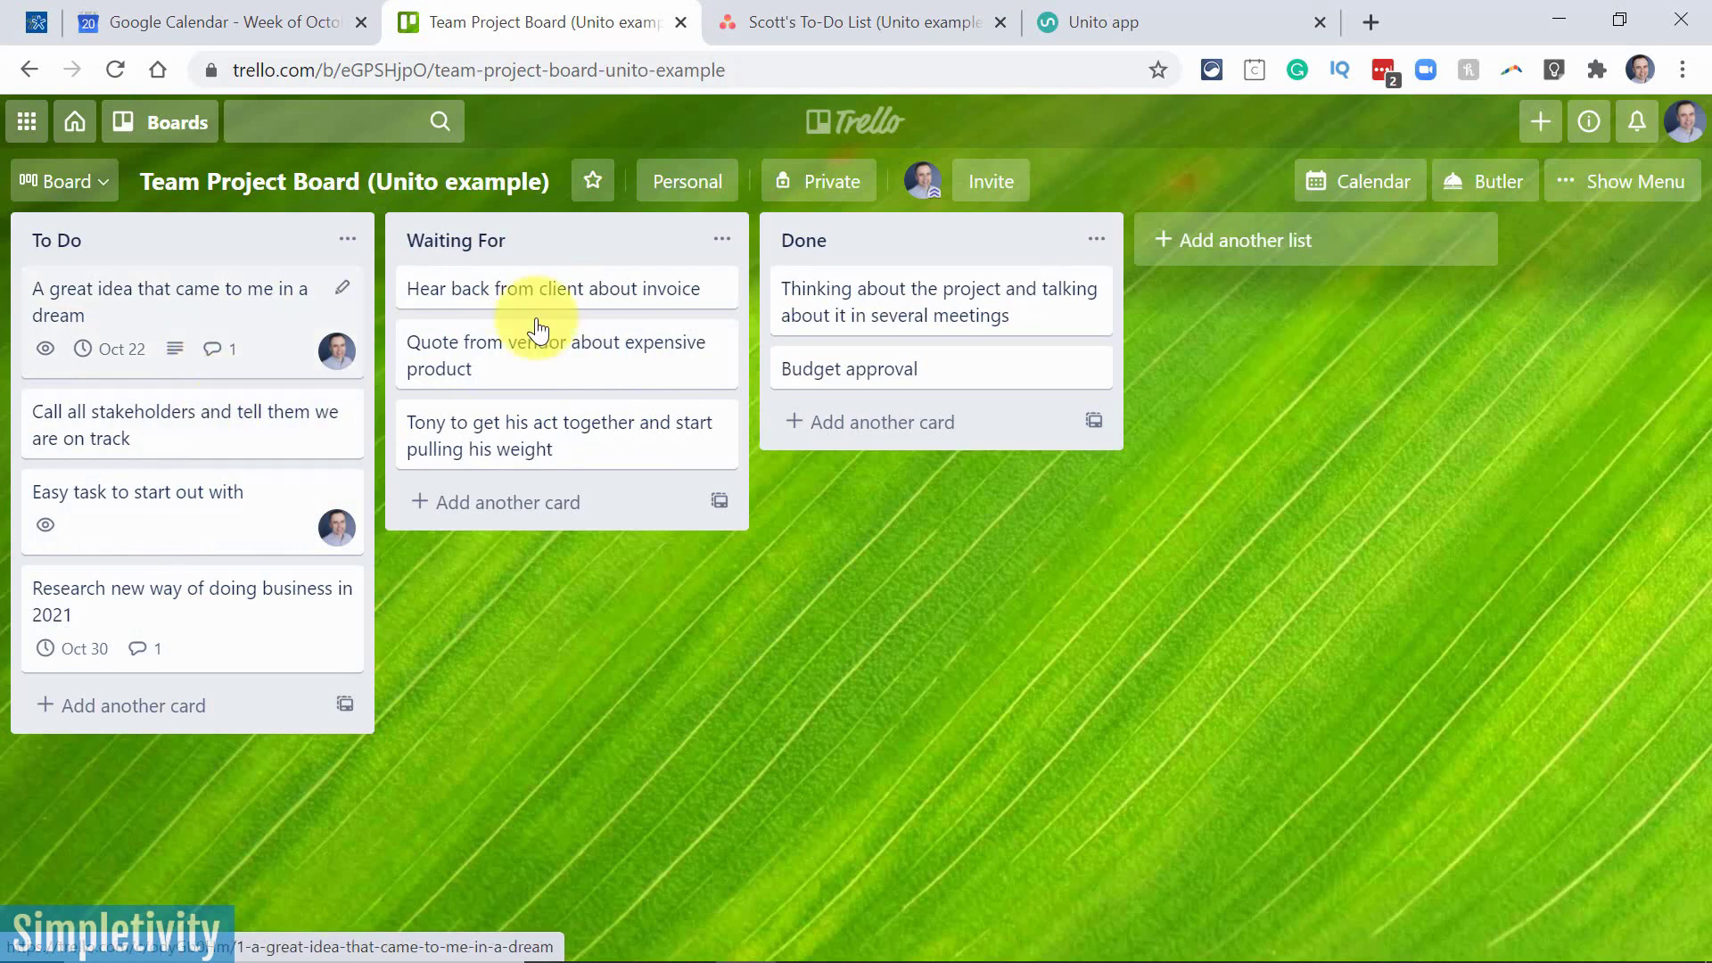
click(849, 20)
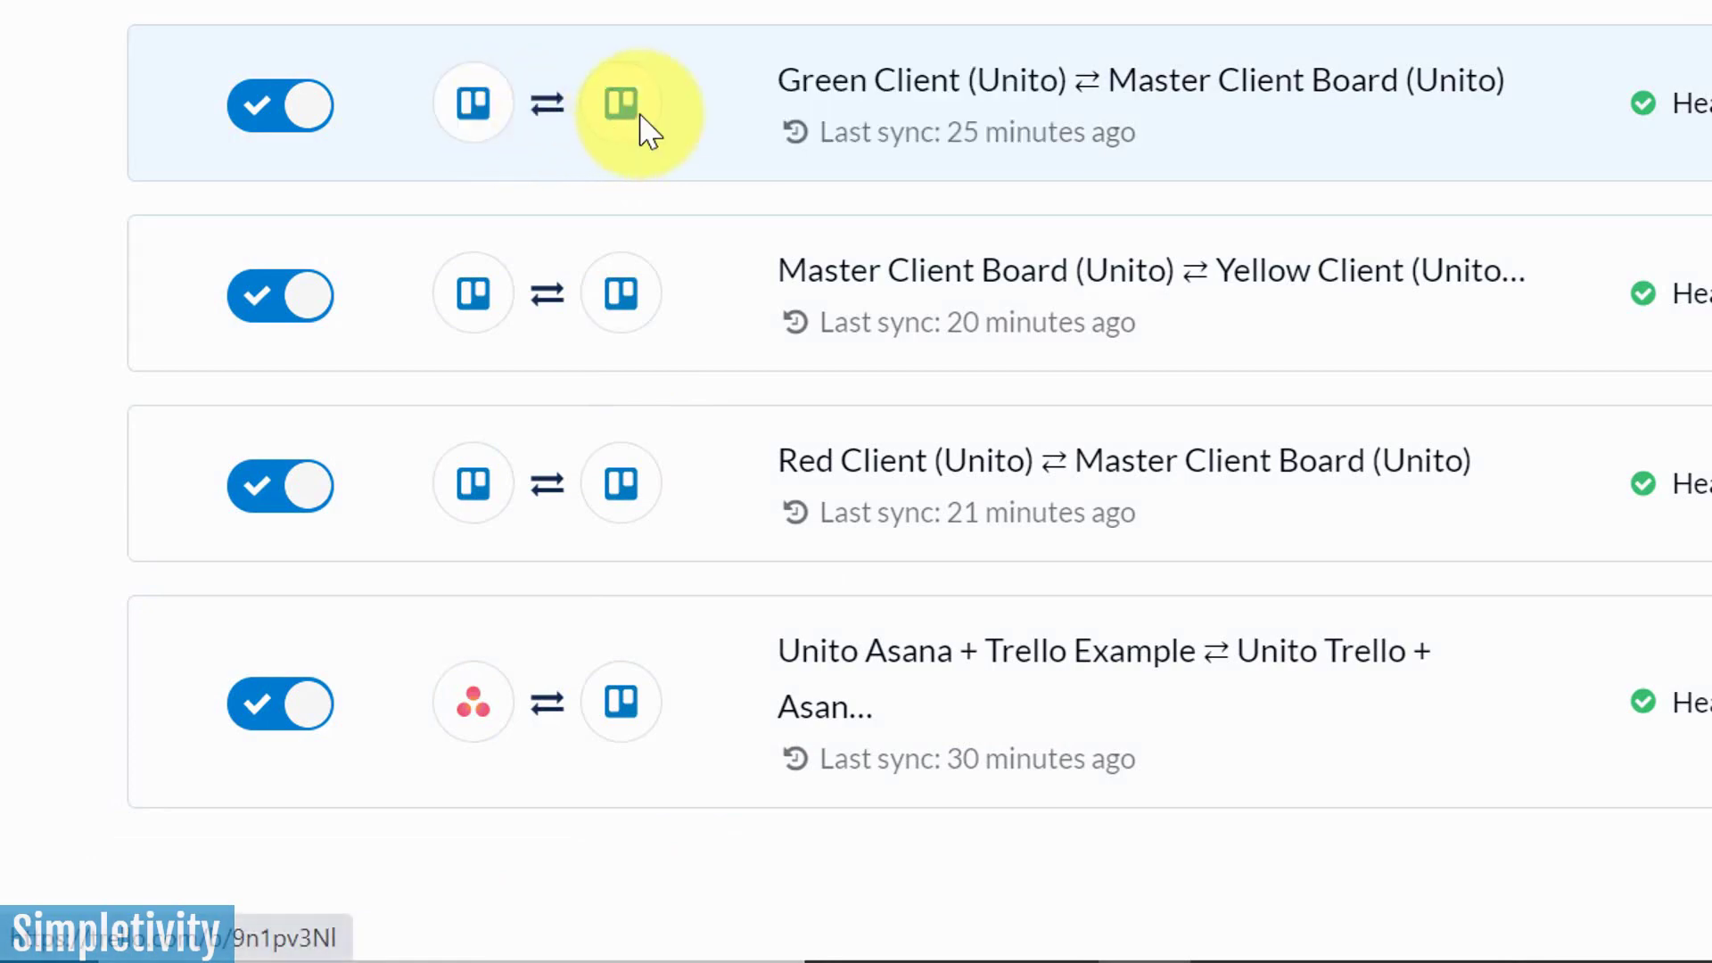
Confirm the Asana + Trello Example flow is active and healthy, then return to the Asana to-do list.
click(828, 18)
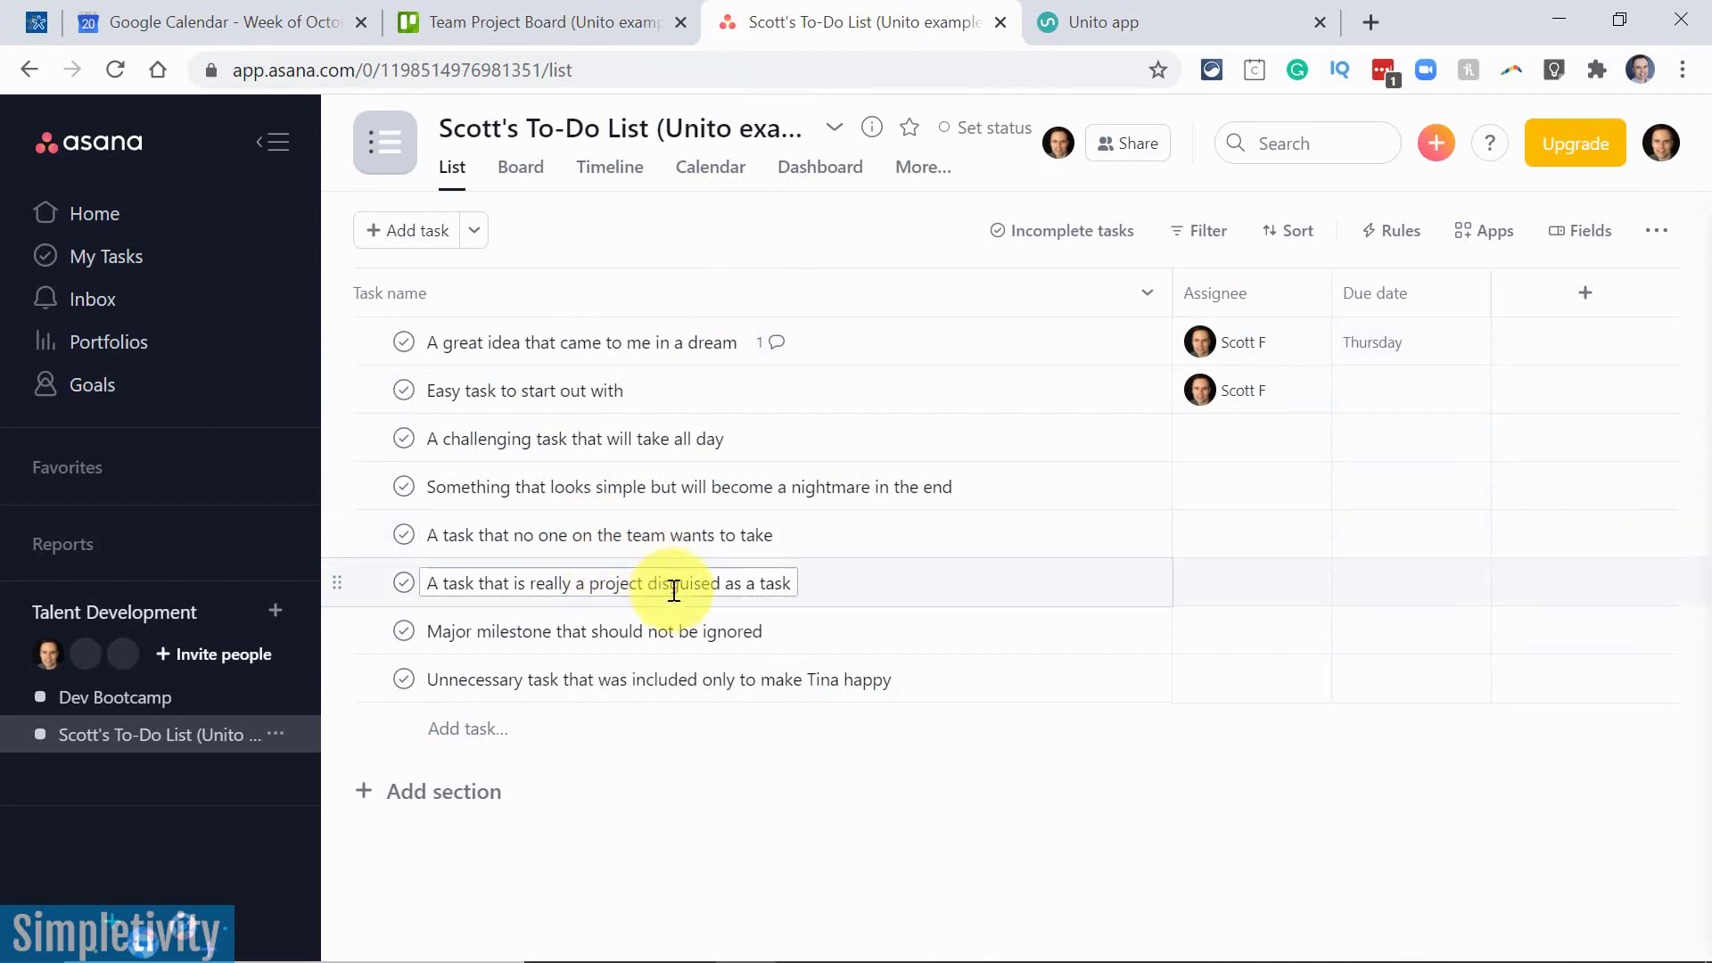
Compare the Asana tasks with the Trello cards, finishing on the Team Project Board.
click(524, 21)
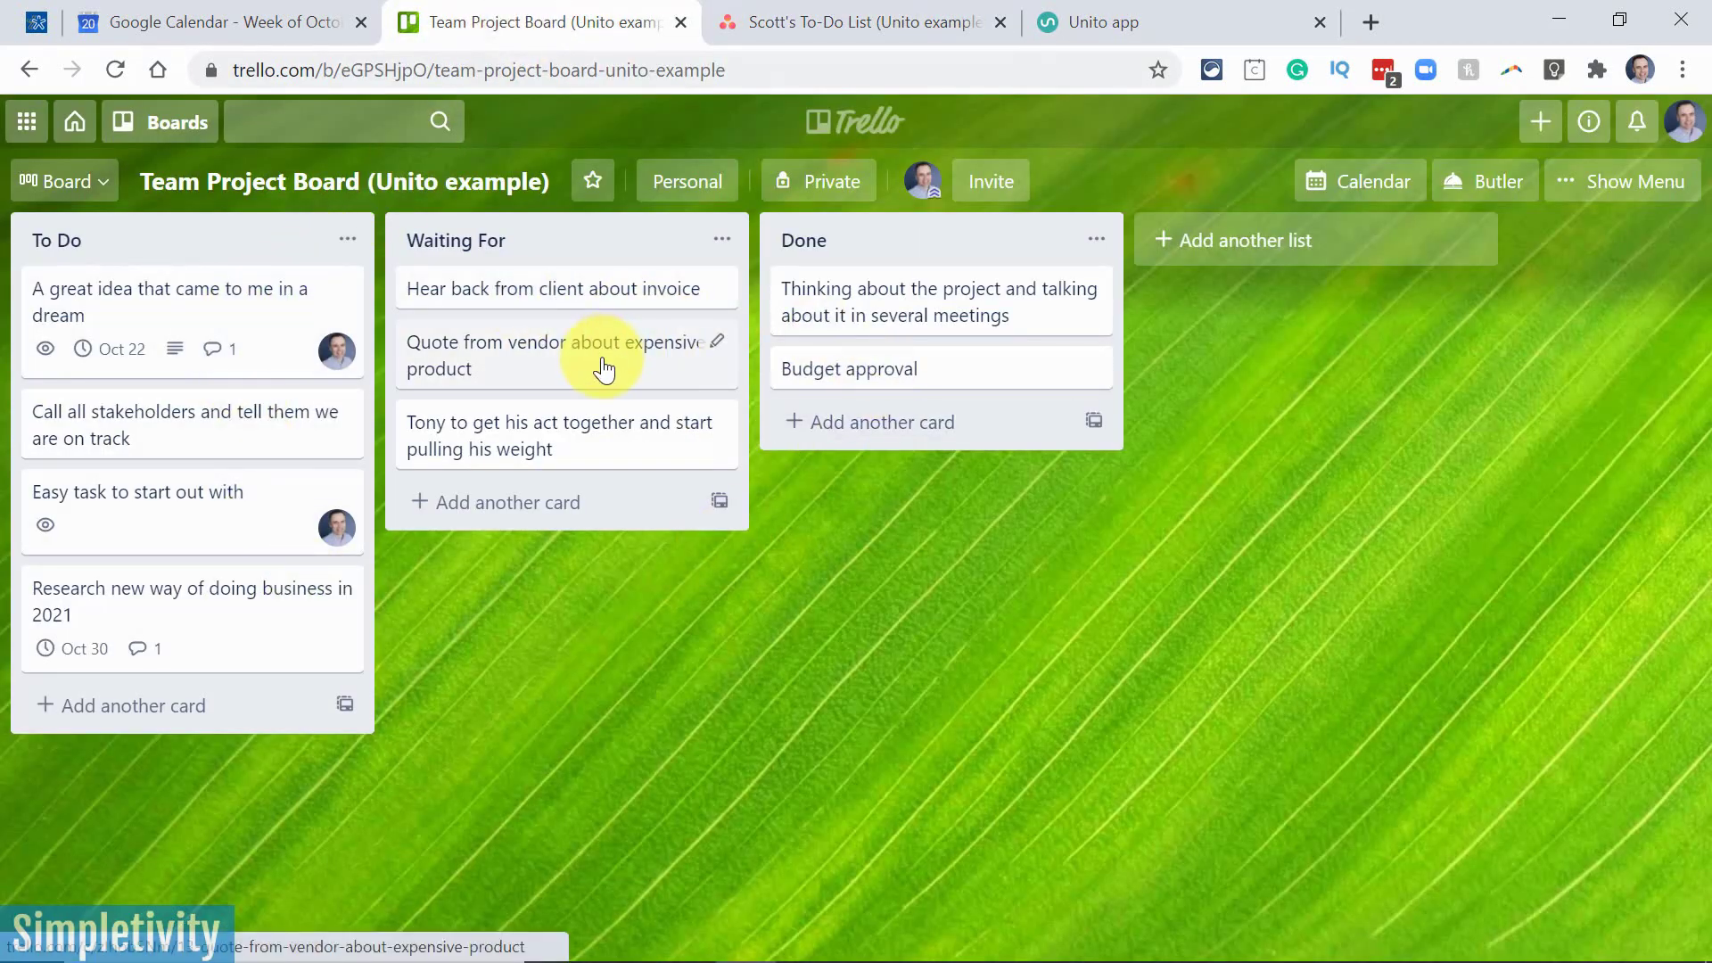
click(847, 22)
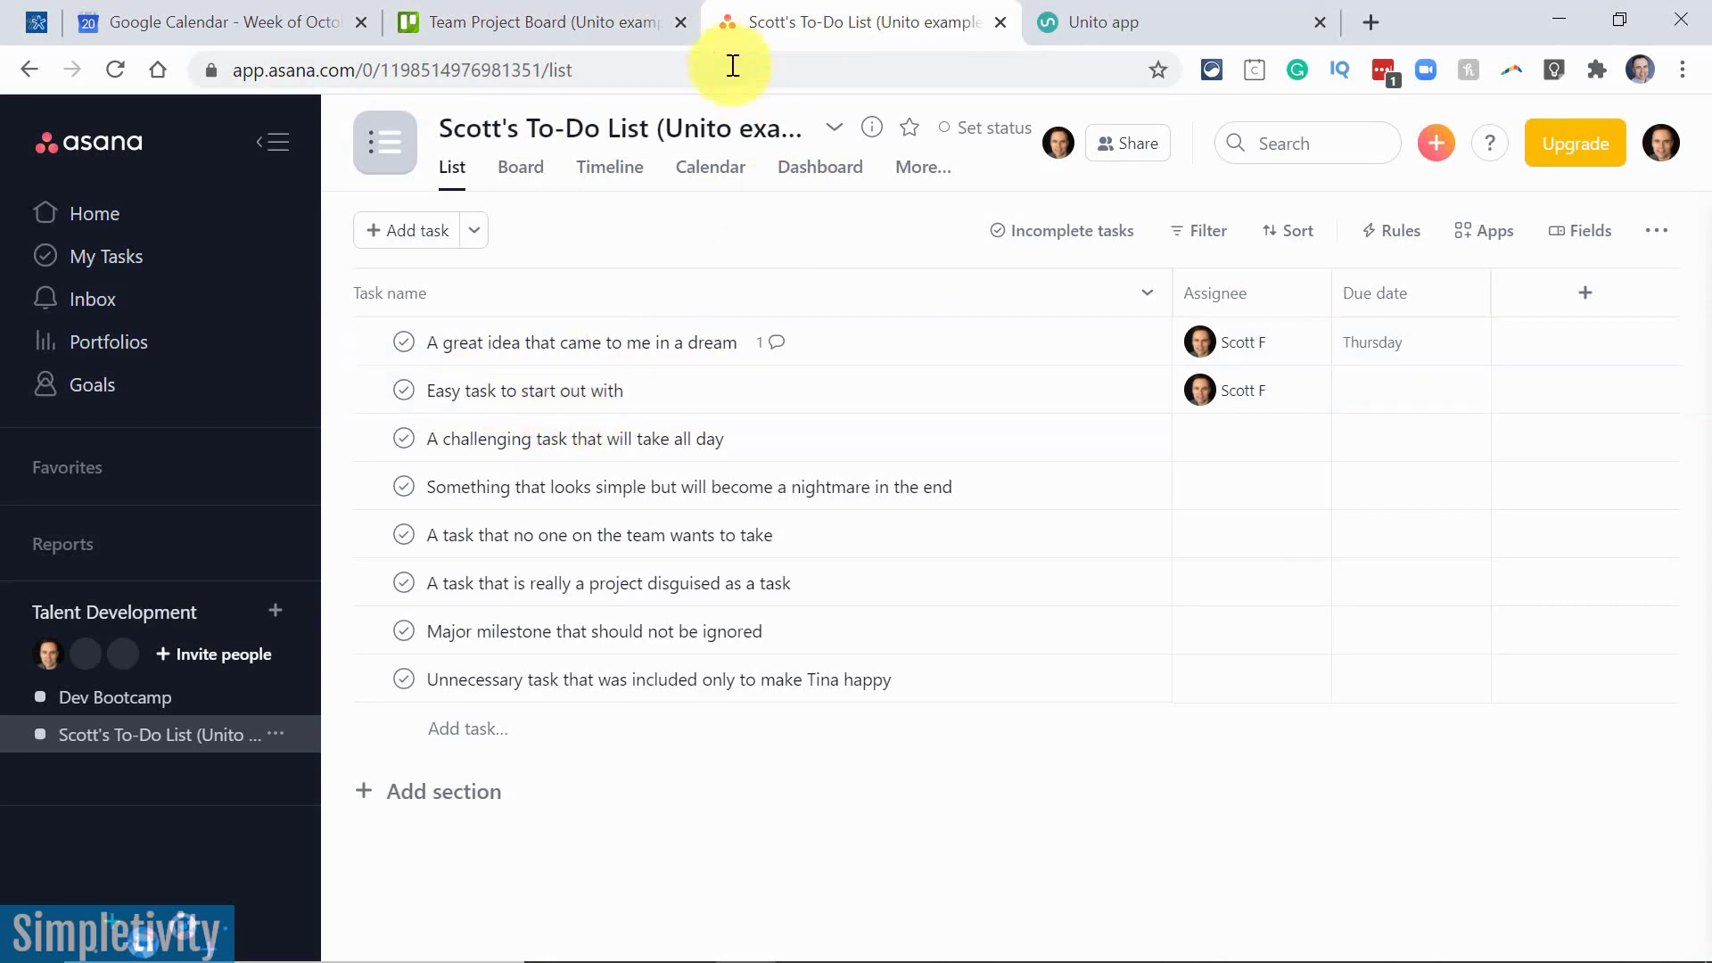
click(500, 21)
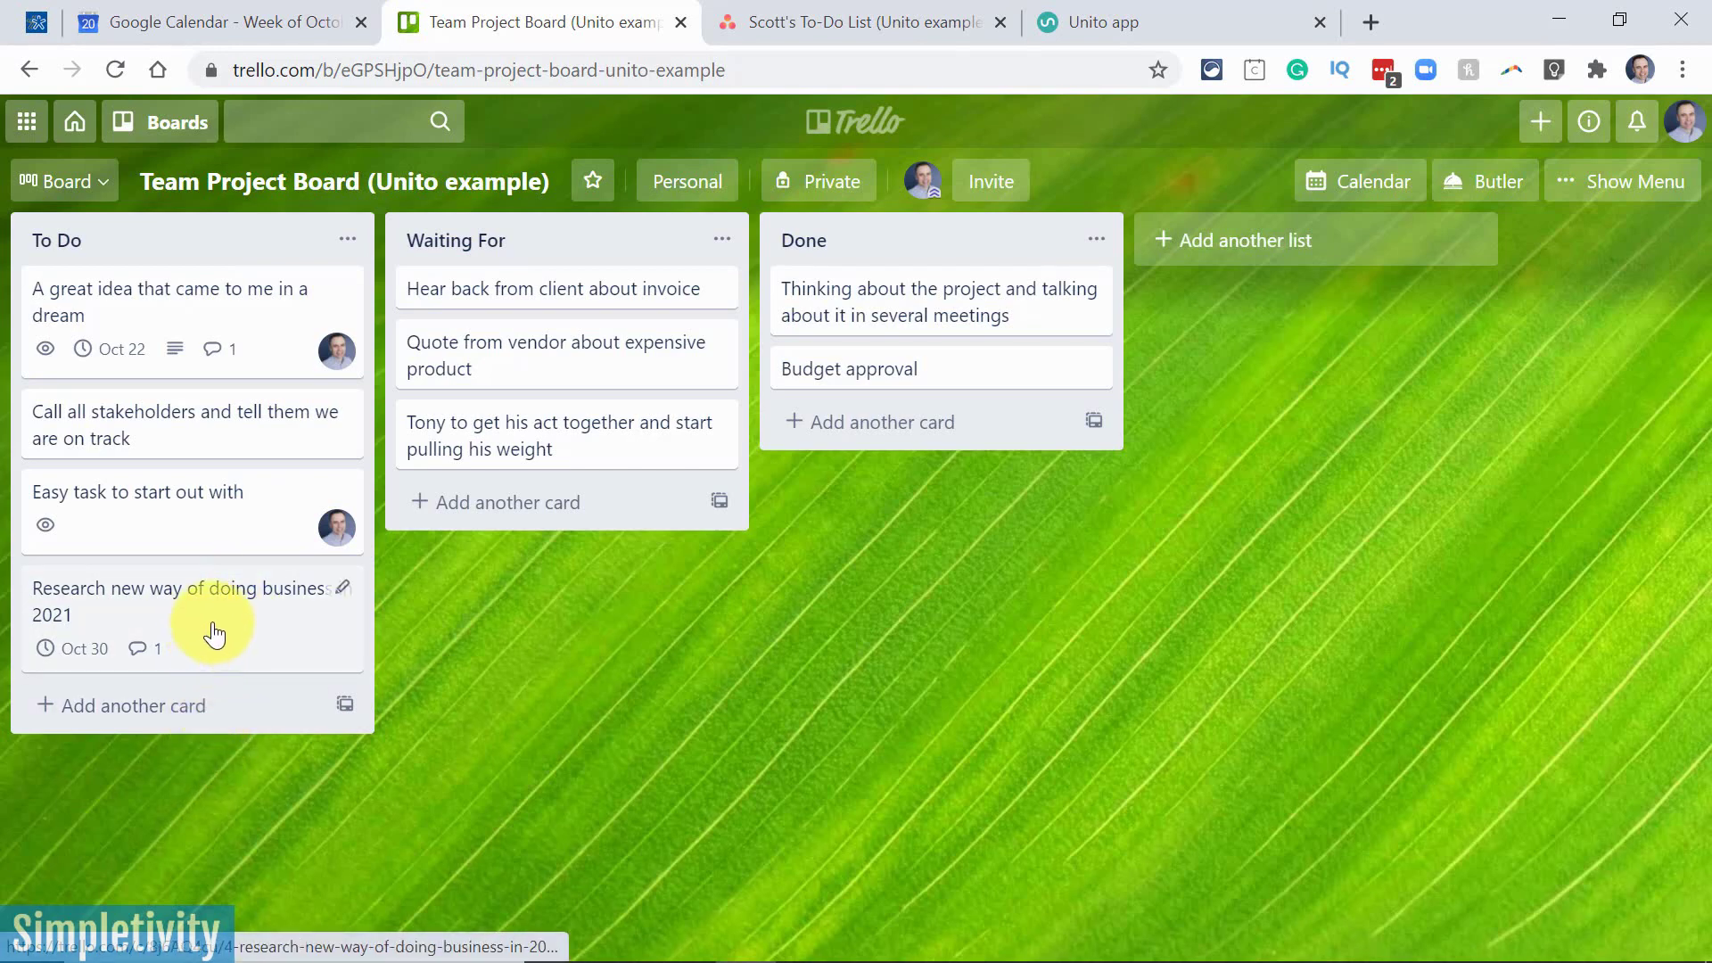
Join the 'Research new way of doing business in 2021' card and set its due date to Nov 6.
key(space)
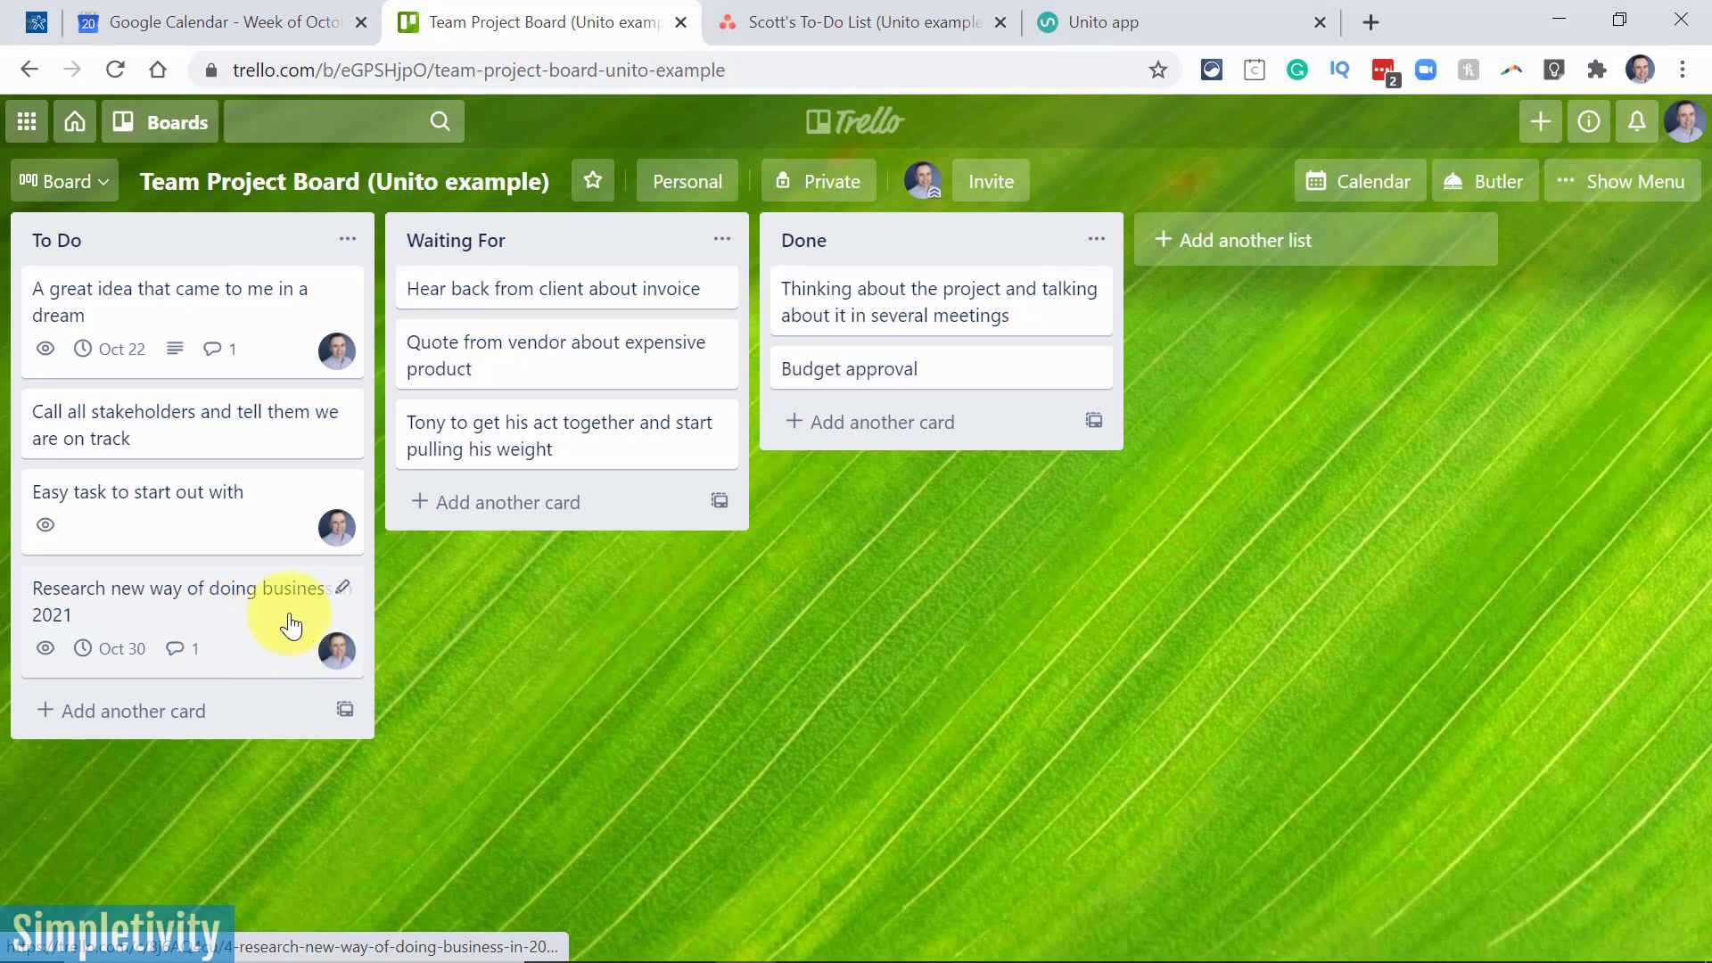
click(259, 608)
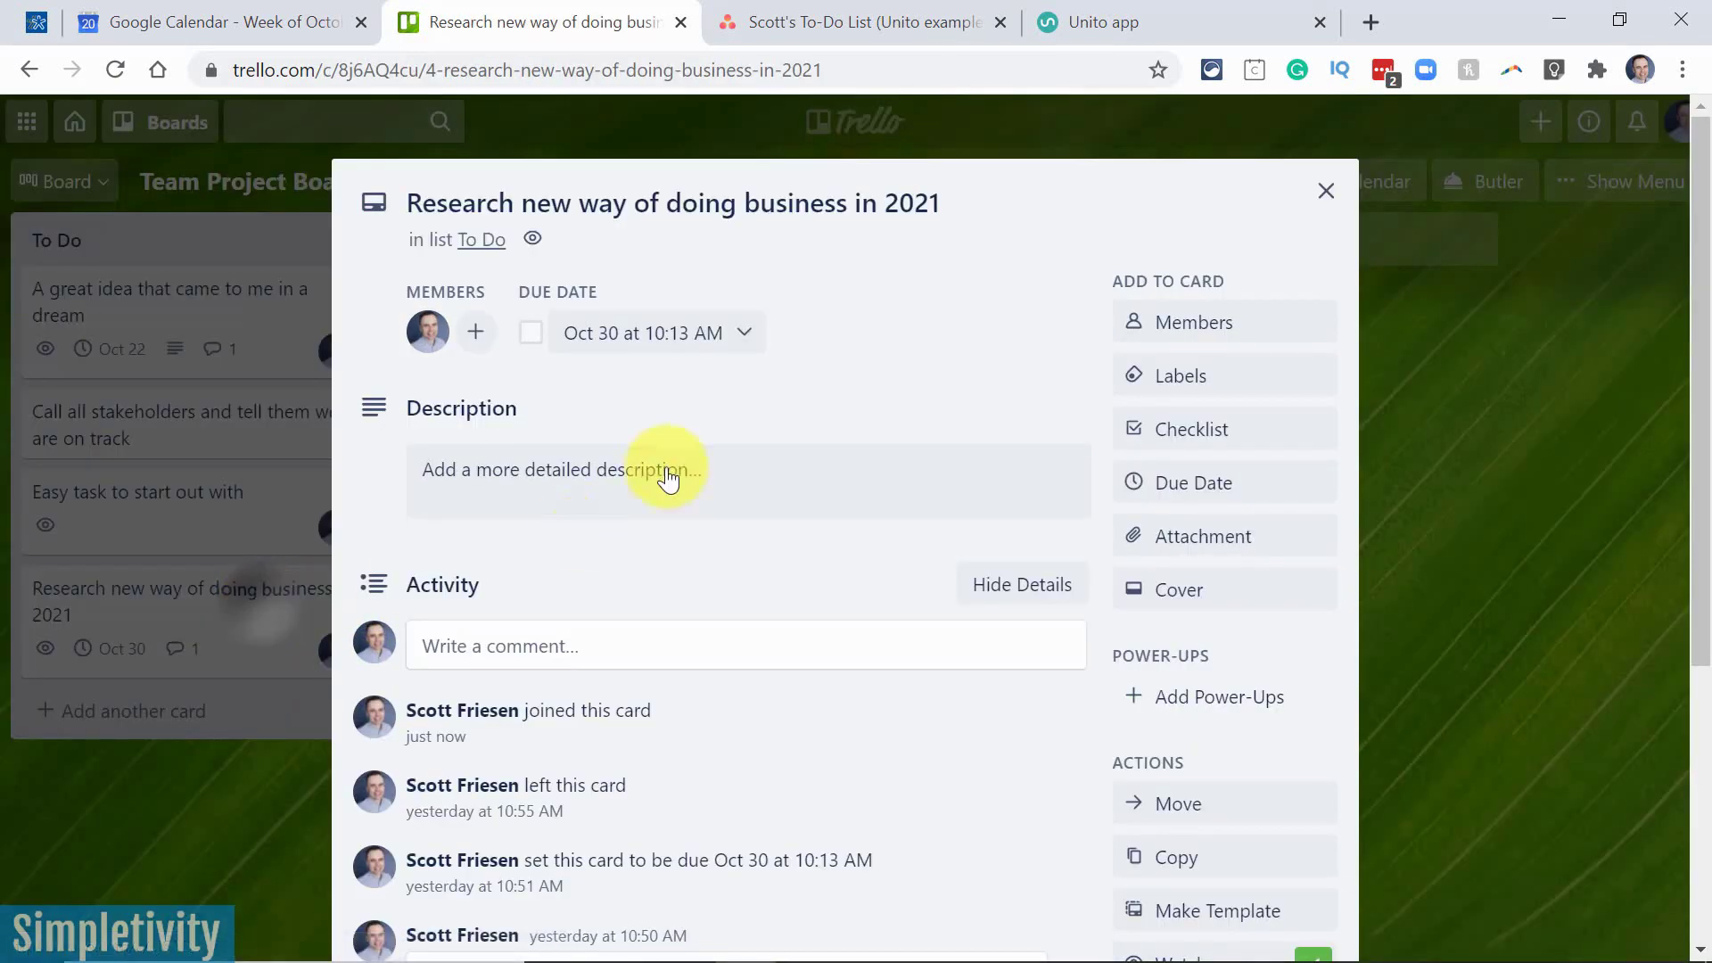
click(622, 334)
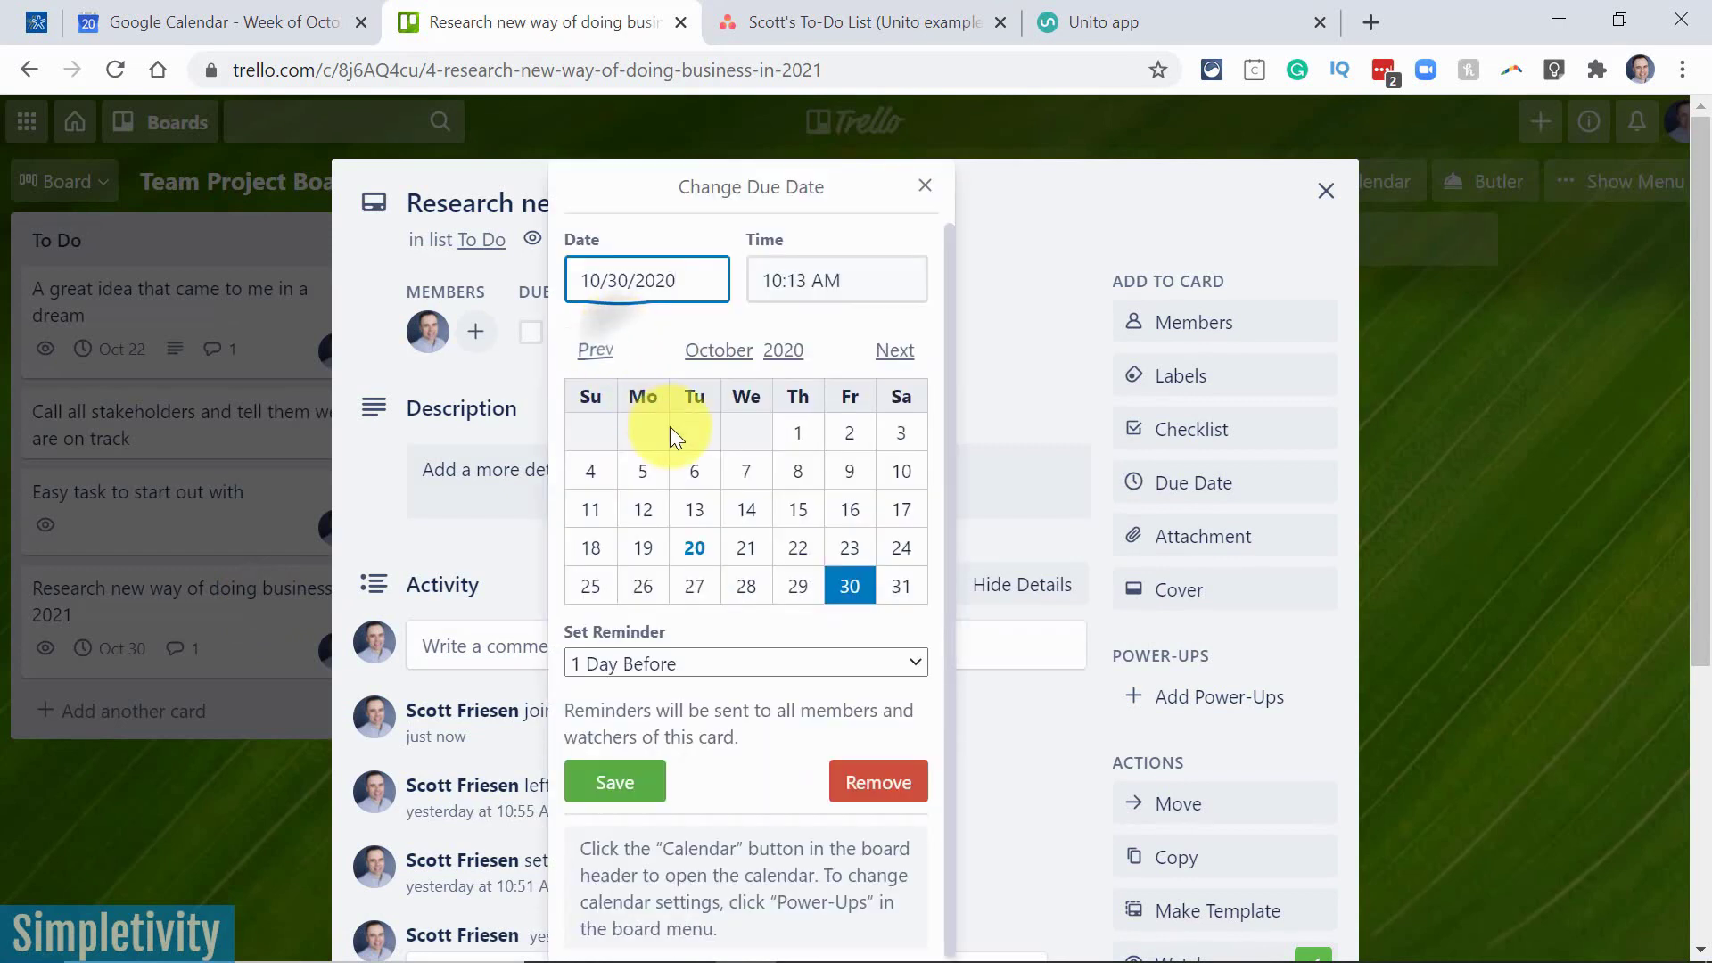
click(895, 351)
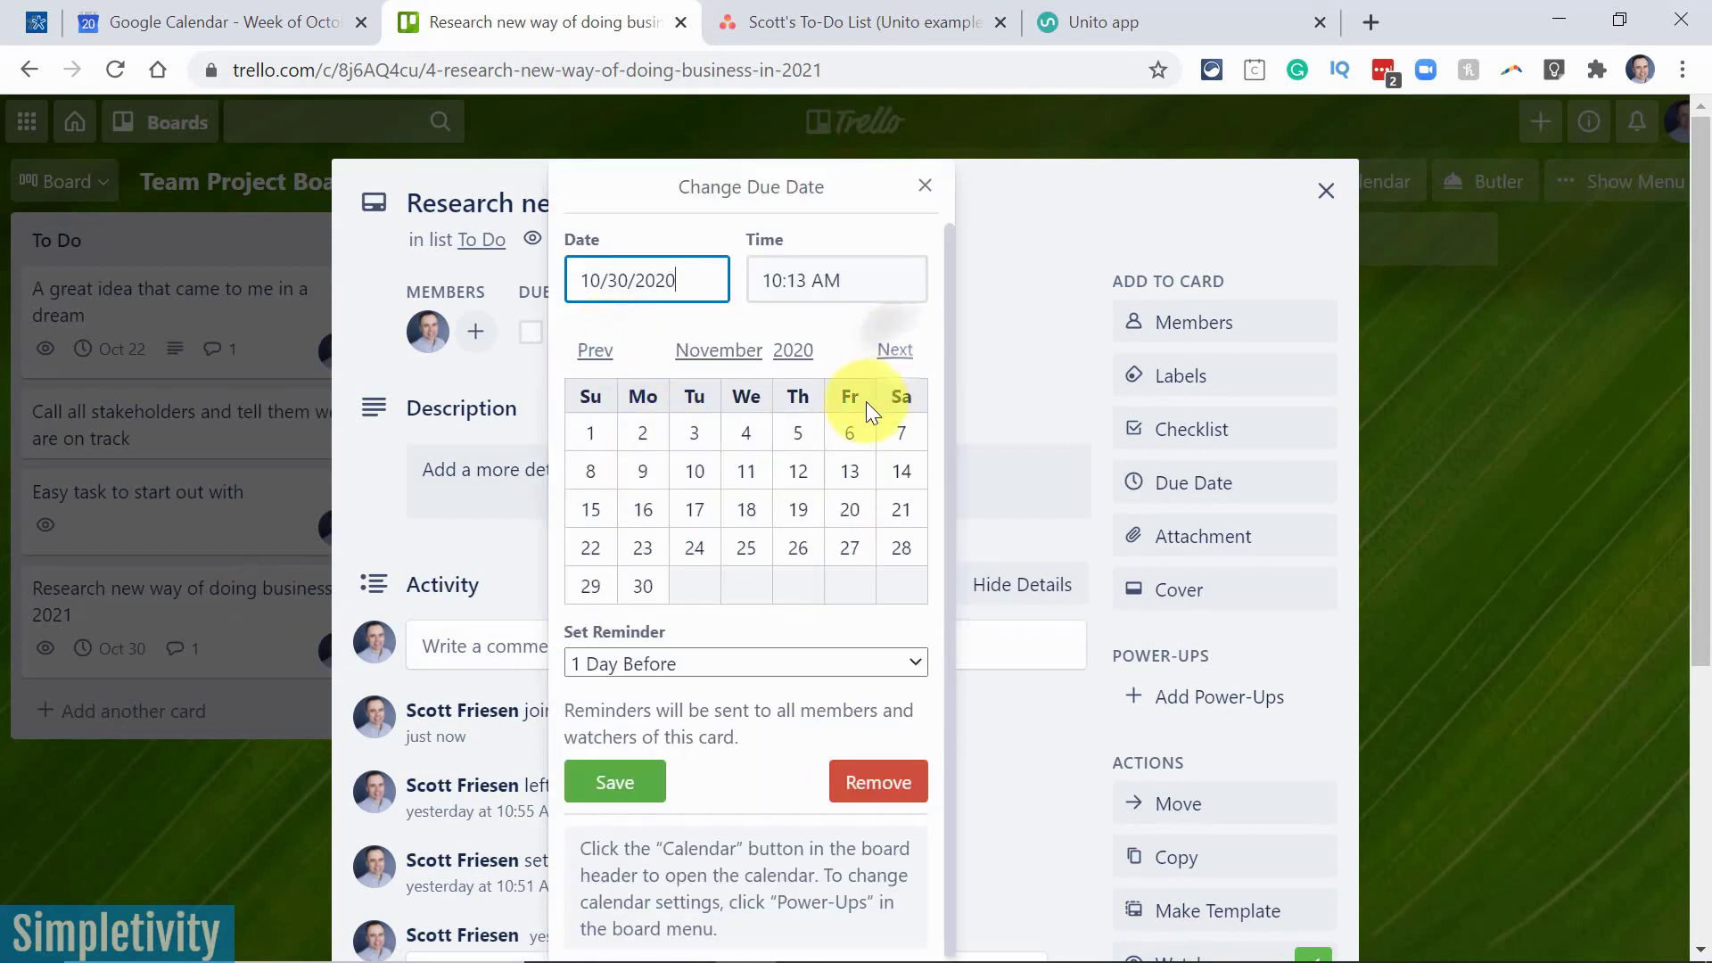
click(852, 437)
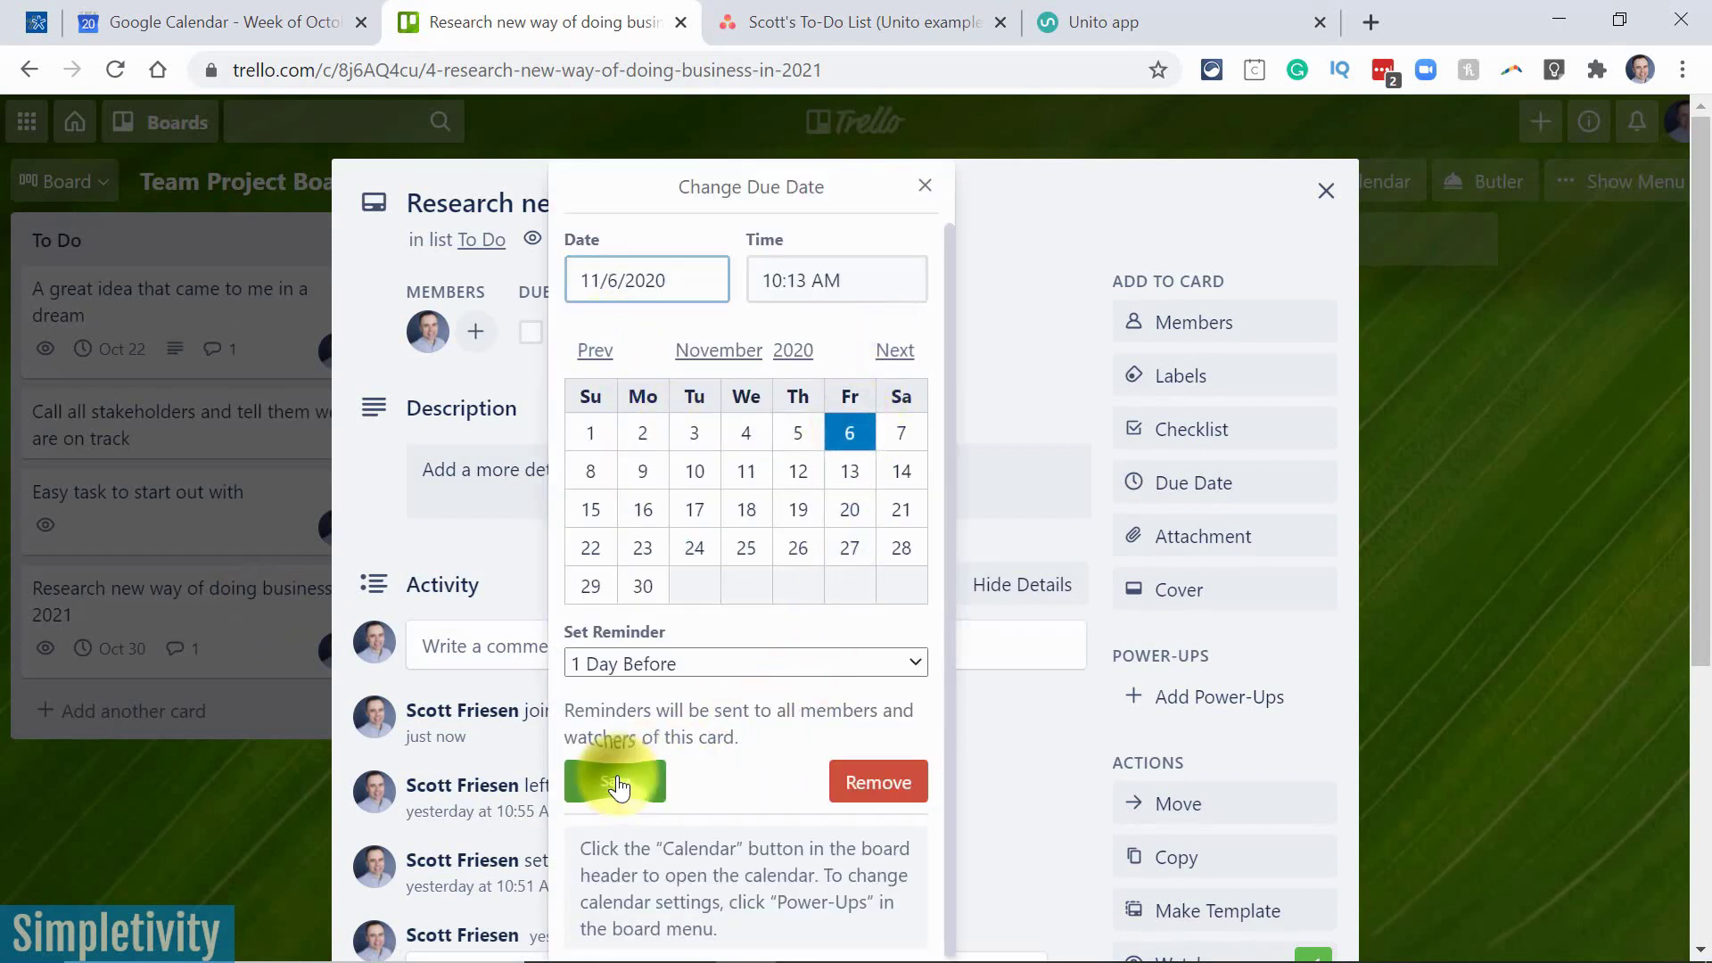
click(613, 780)
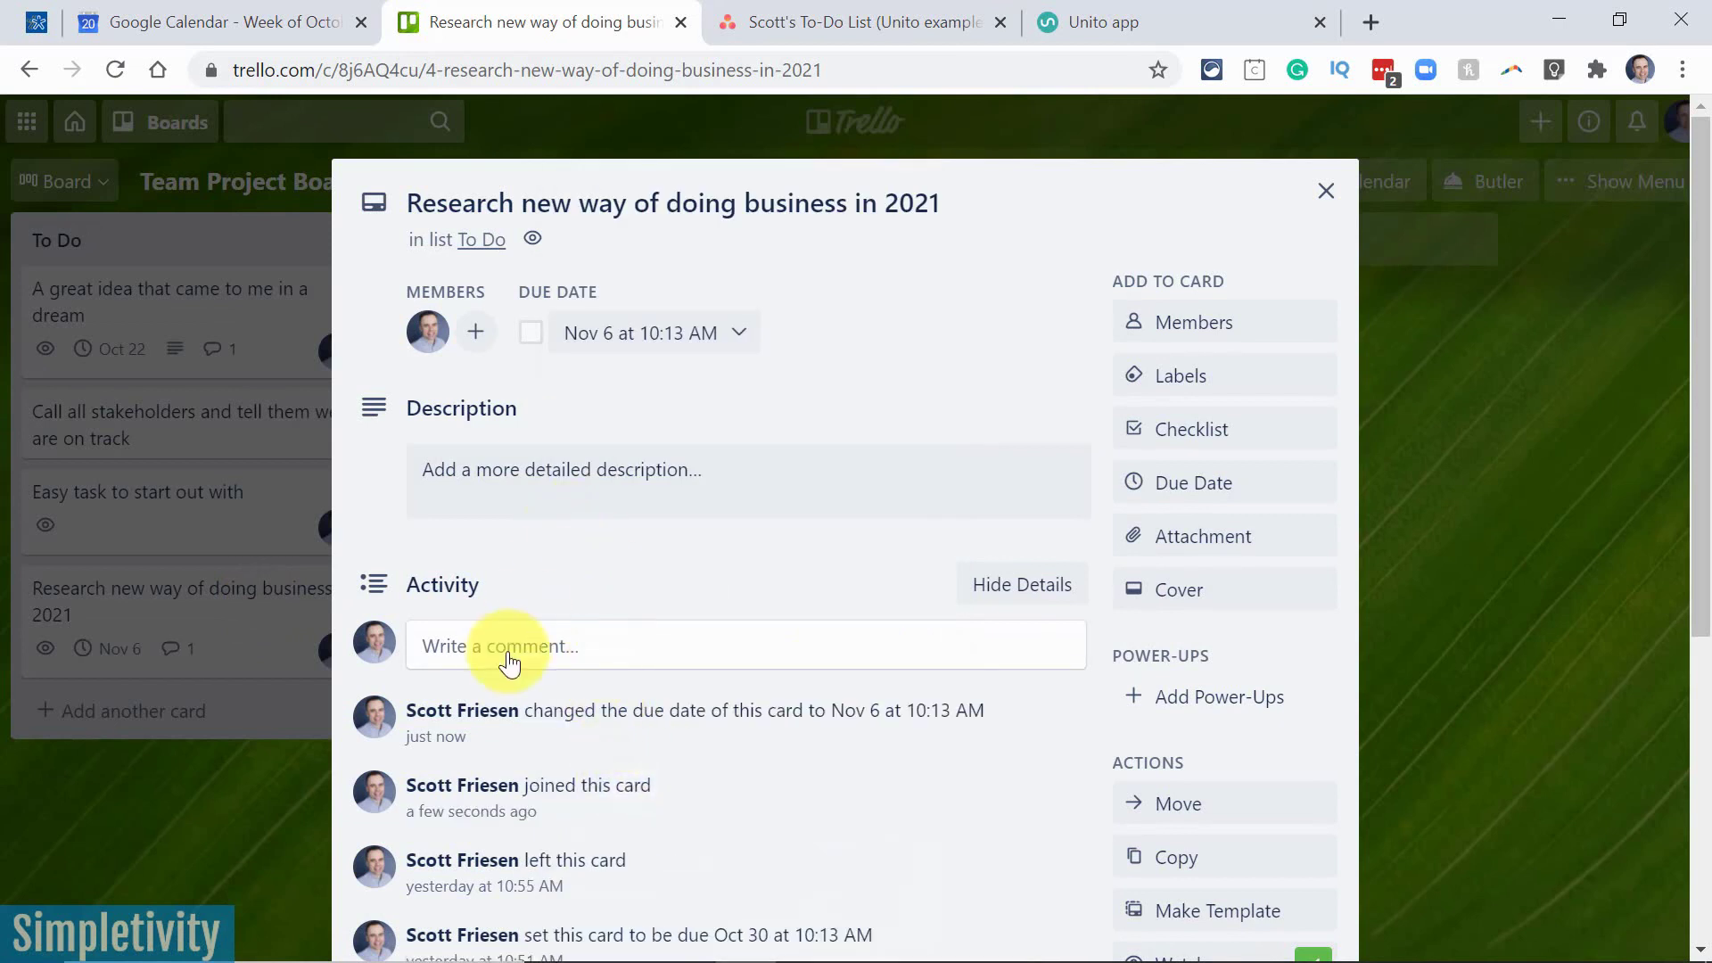
Post a comment on the card requesting an update, then close it.
click(557, 658)
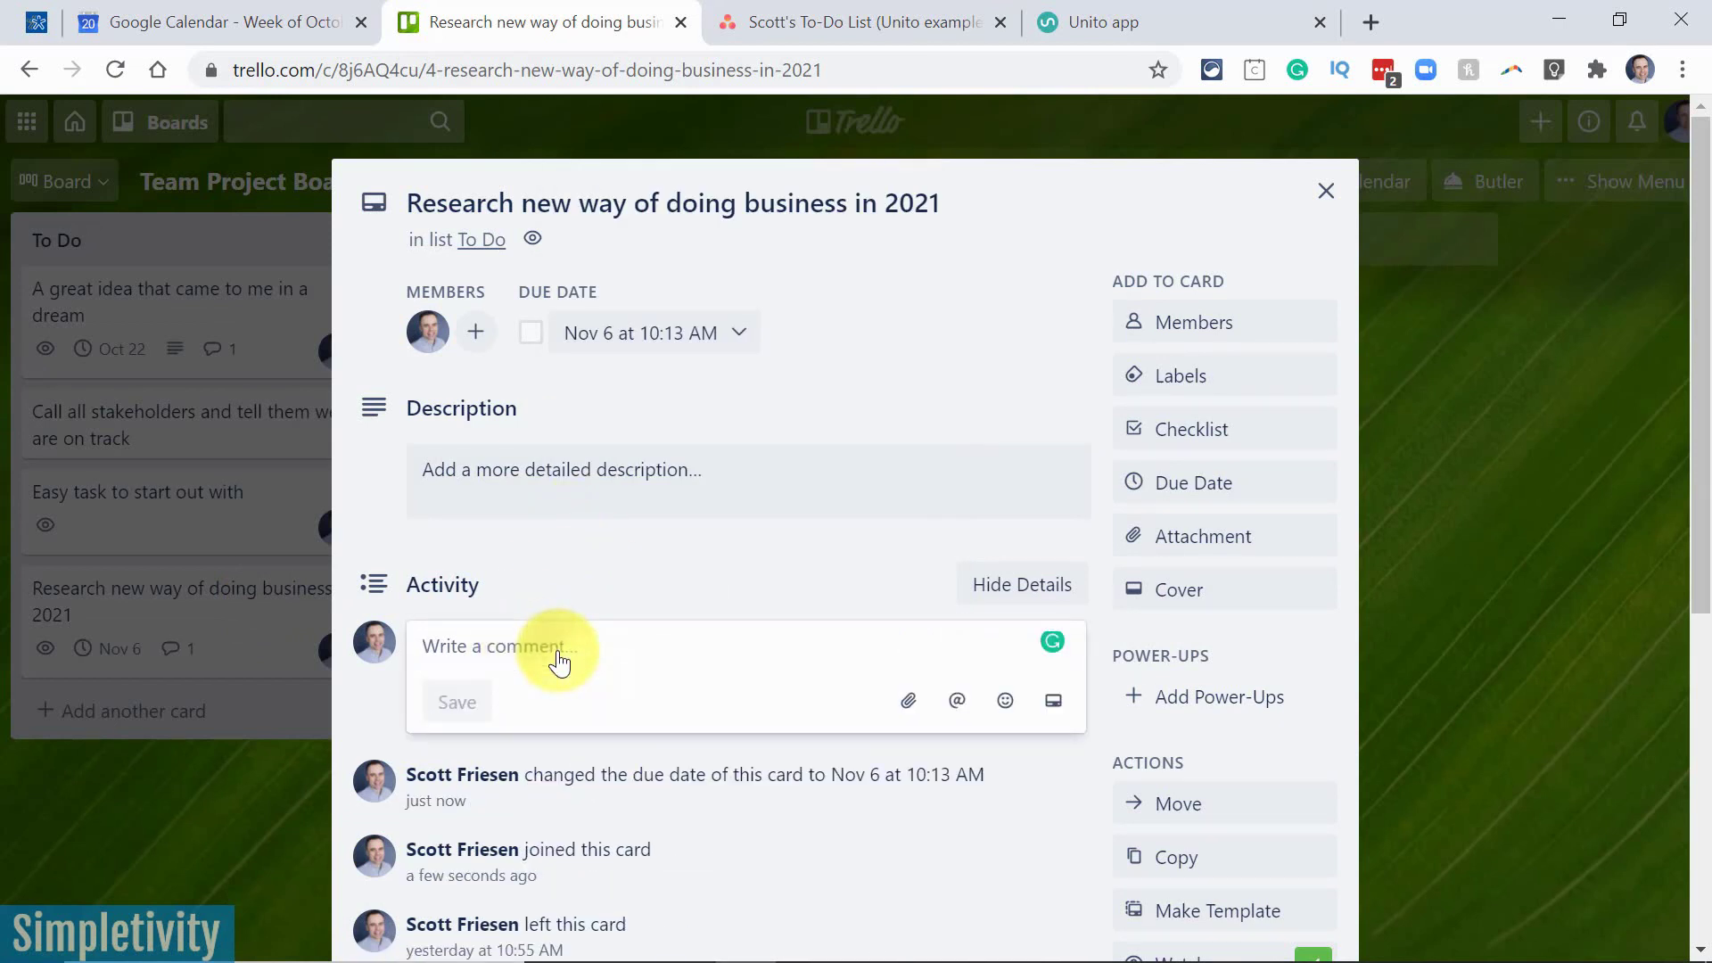
text(Sco)
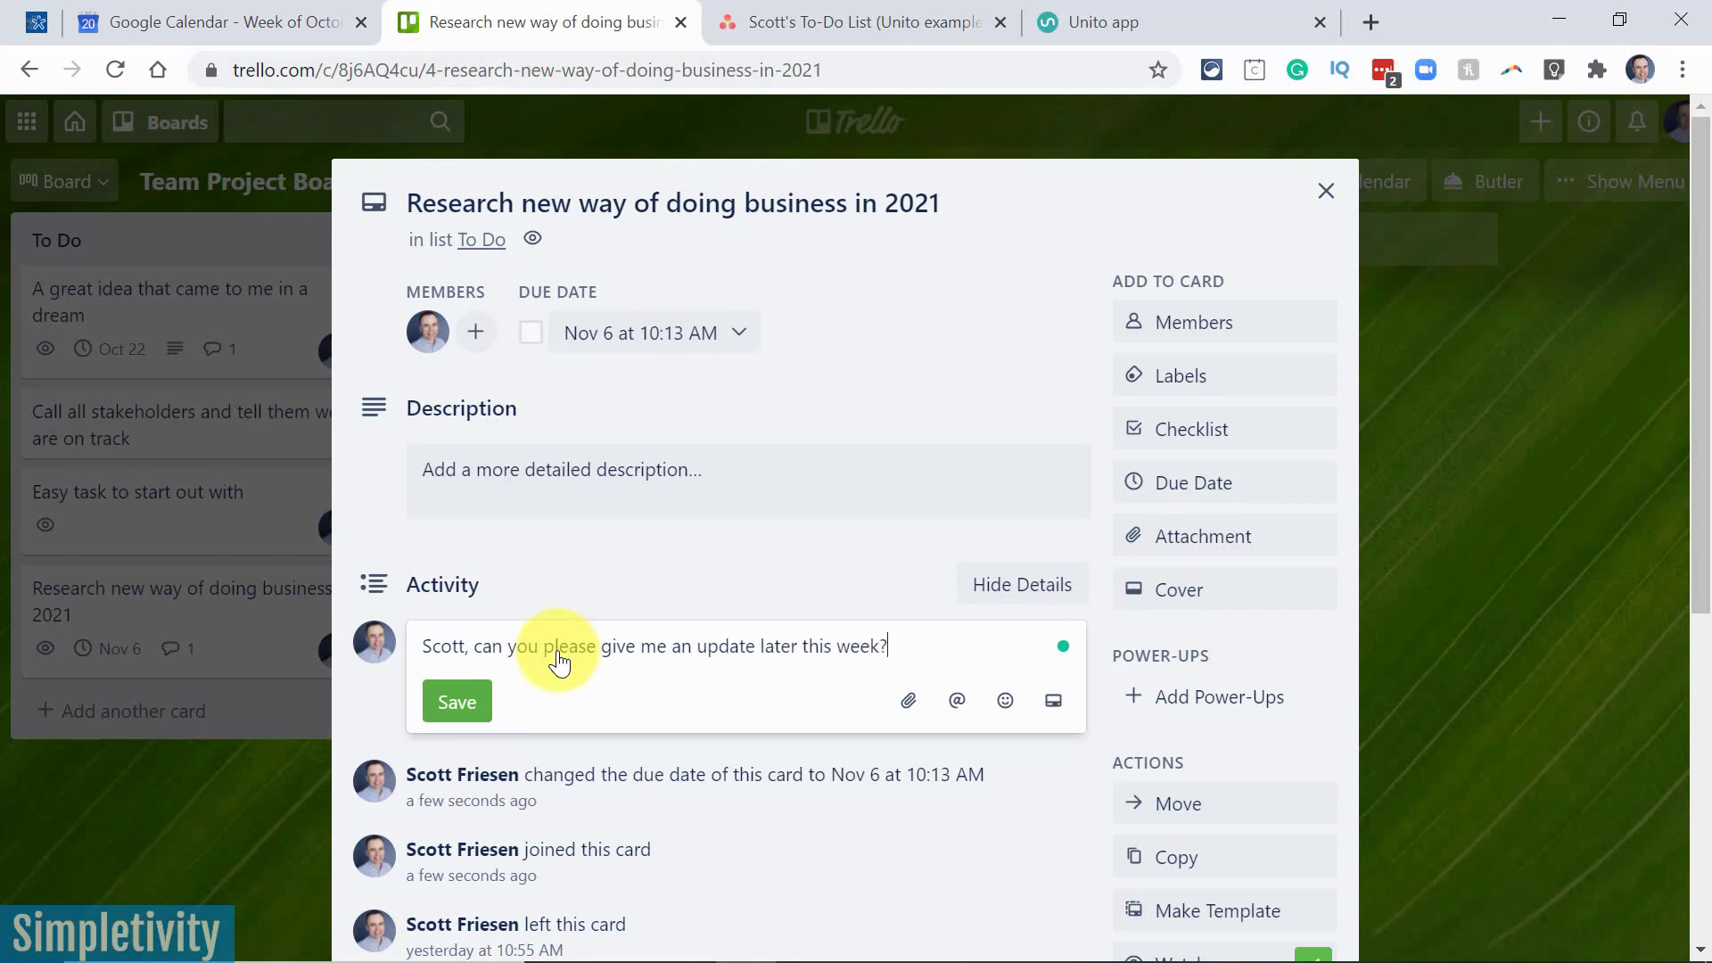
click(455, 703)
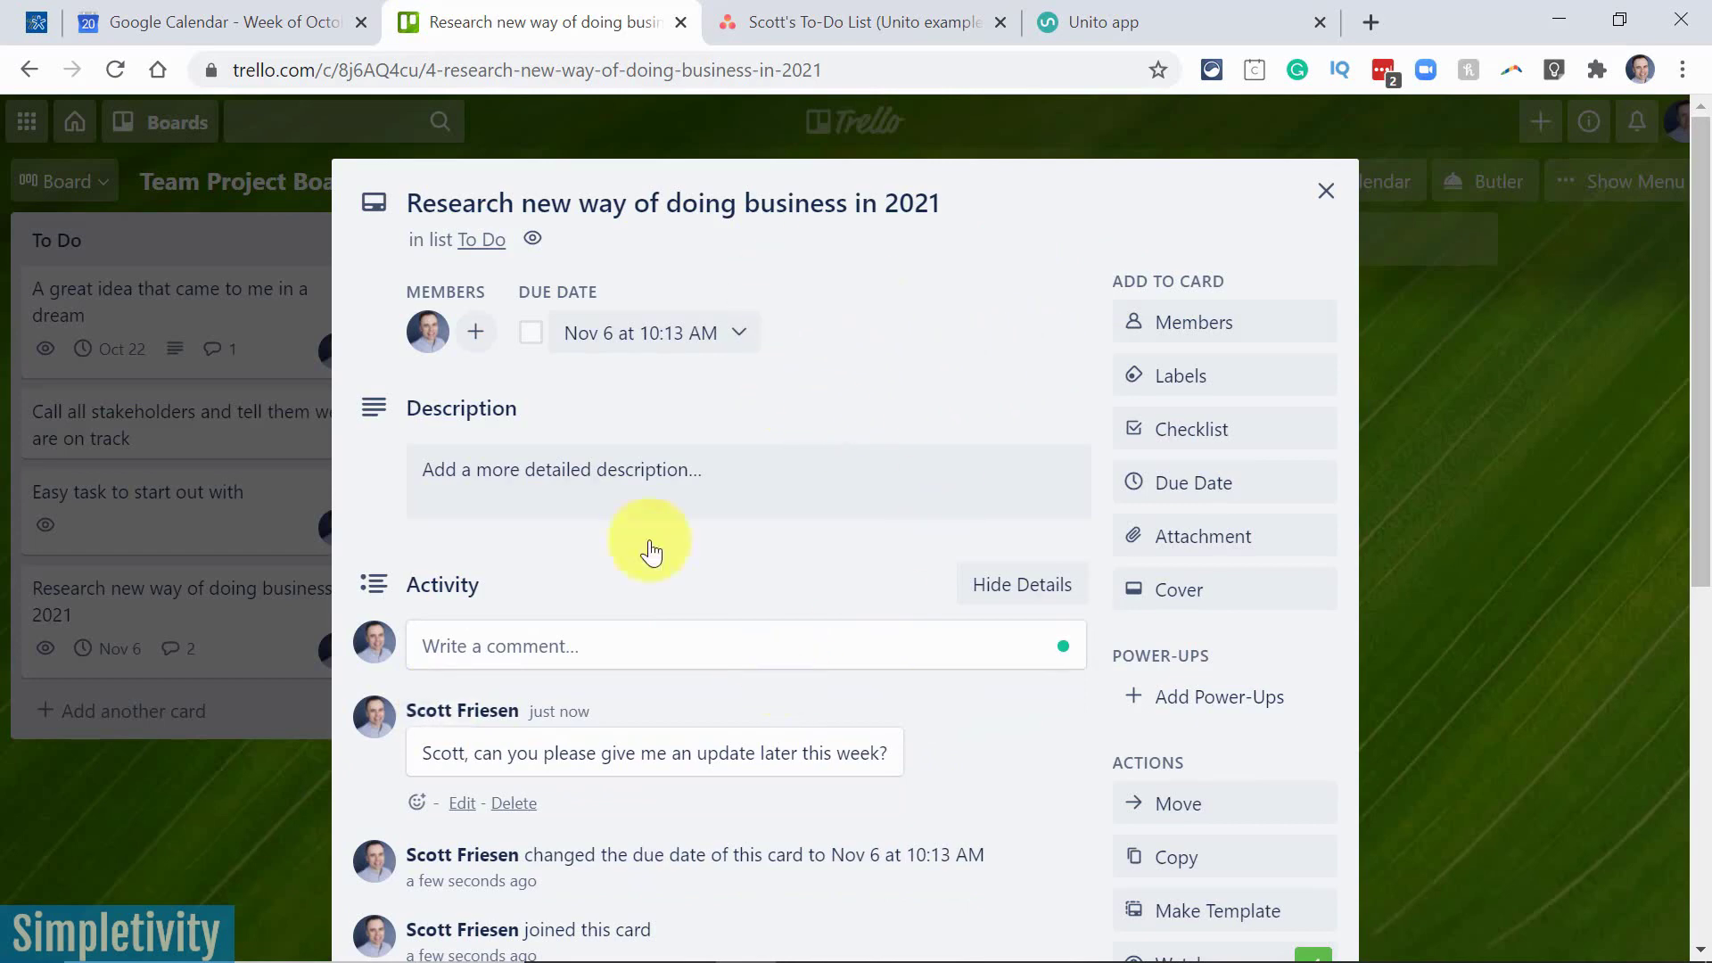
click(1326, 190)
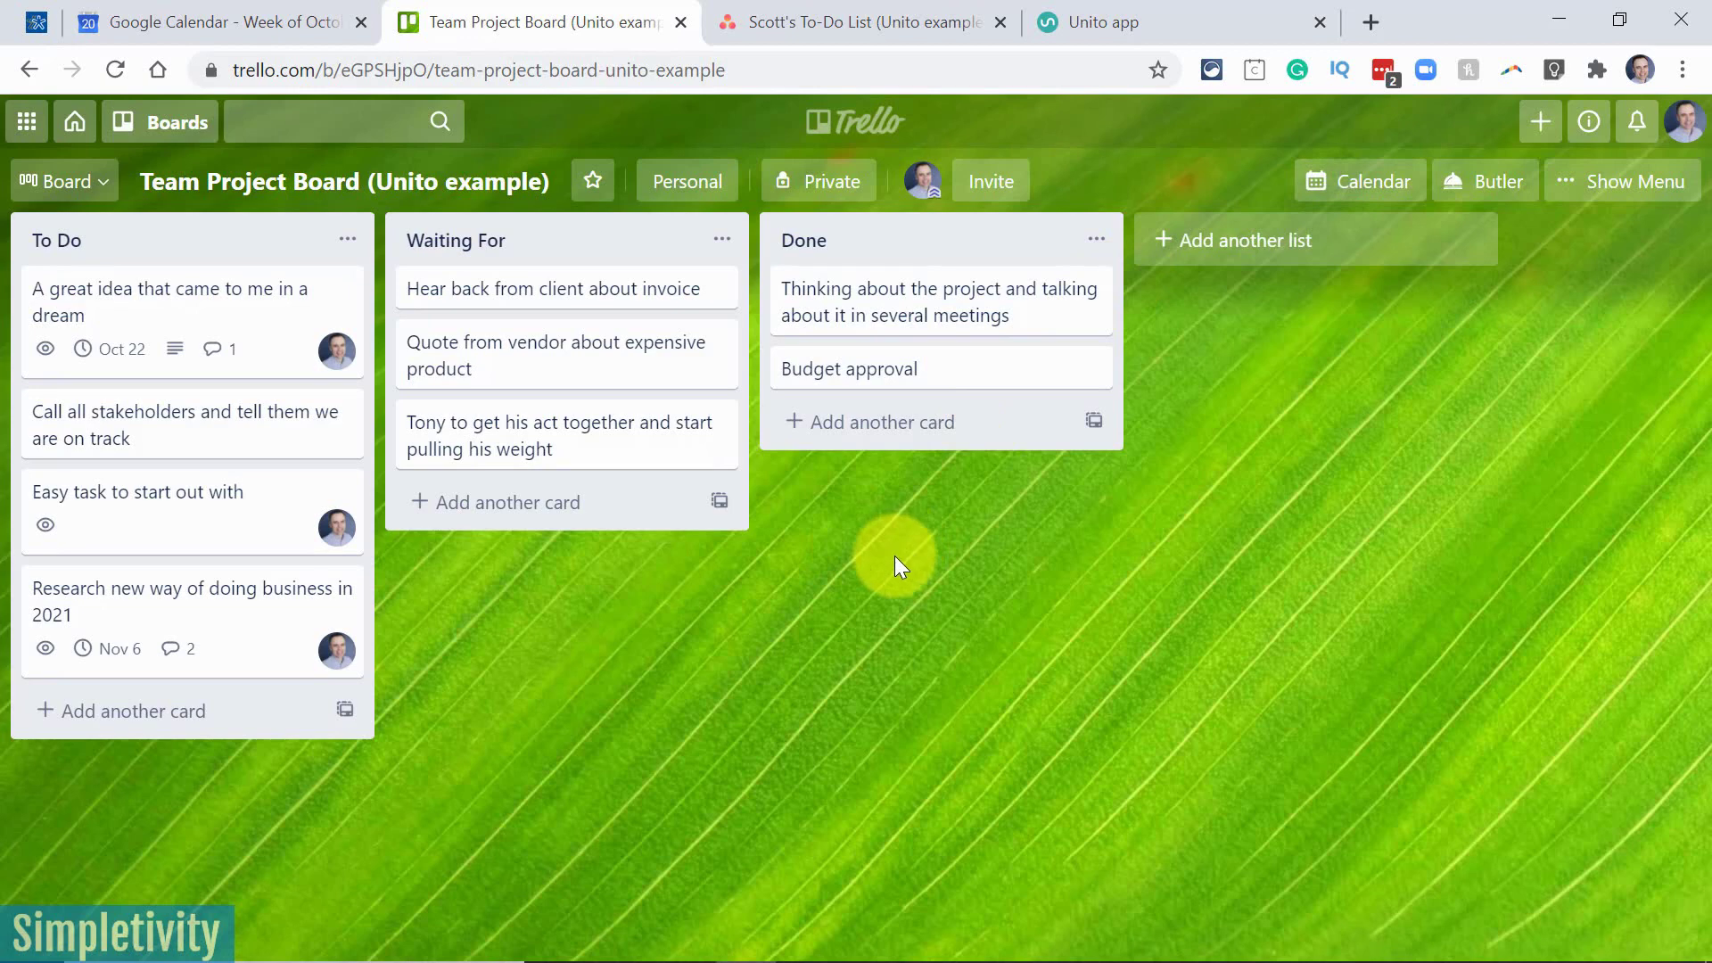
Check the synced Research task in Asana, with its Nov 6 due date and two comments.
click(838, 22)
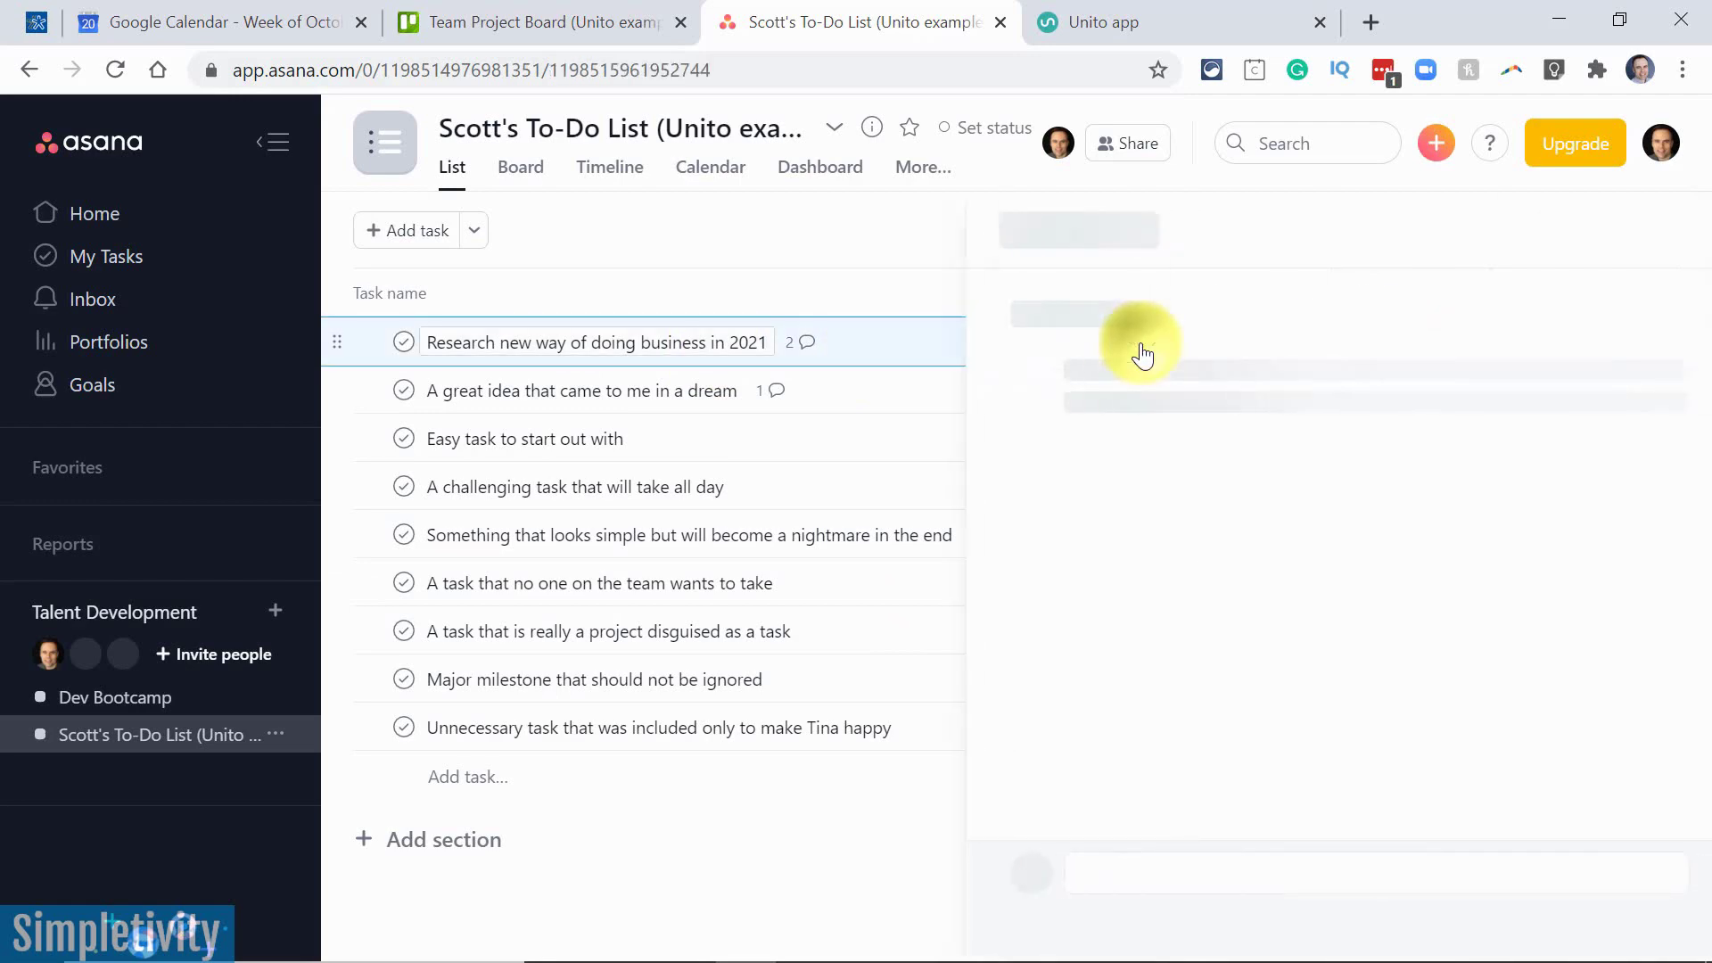
scroll(1420, 722, down, 5)
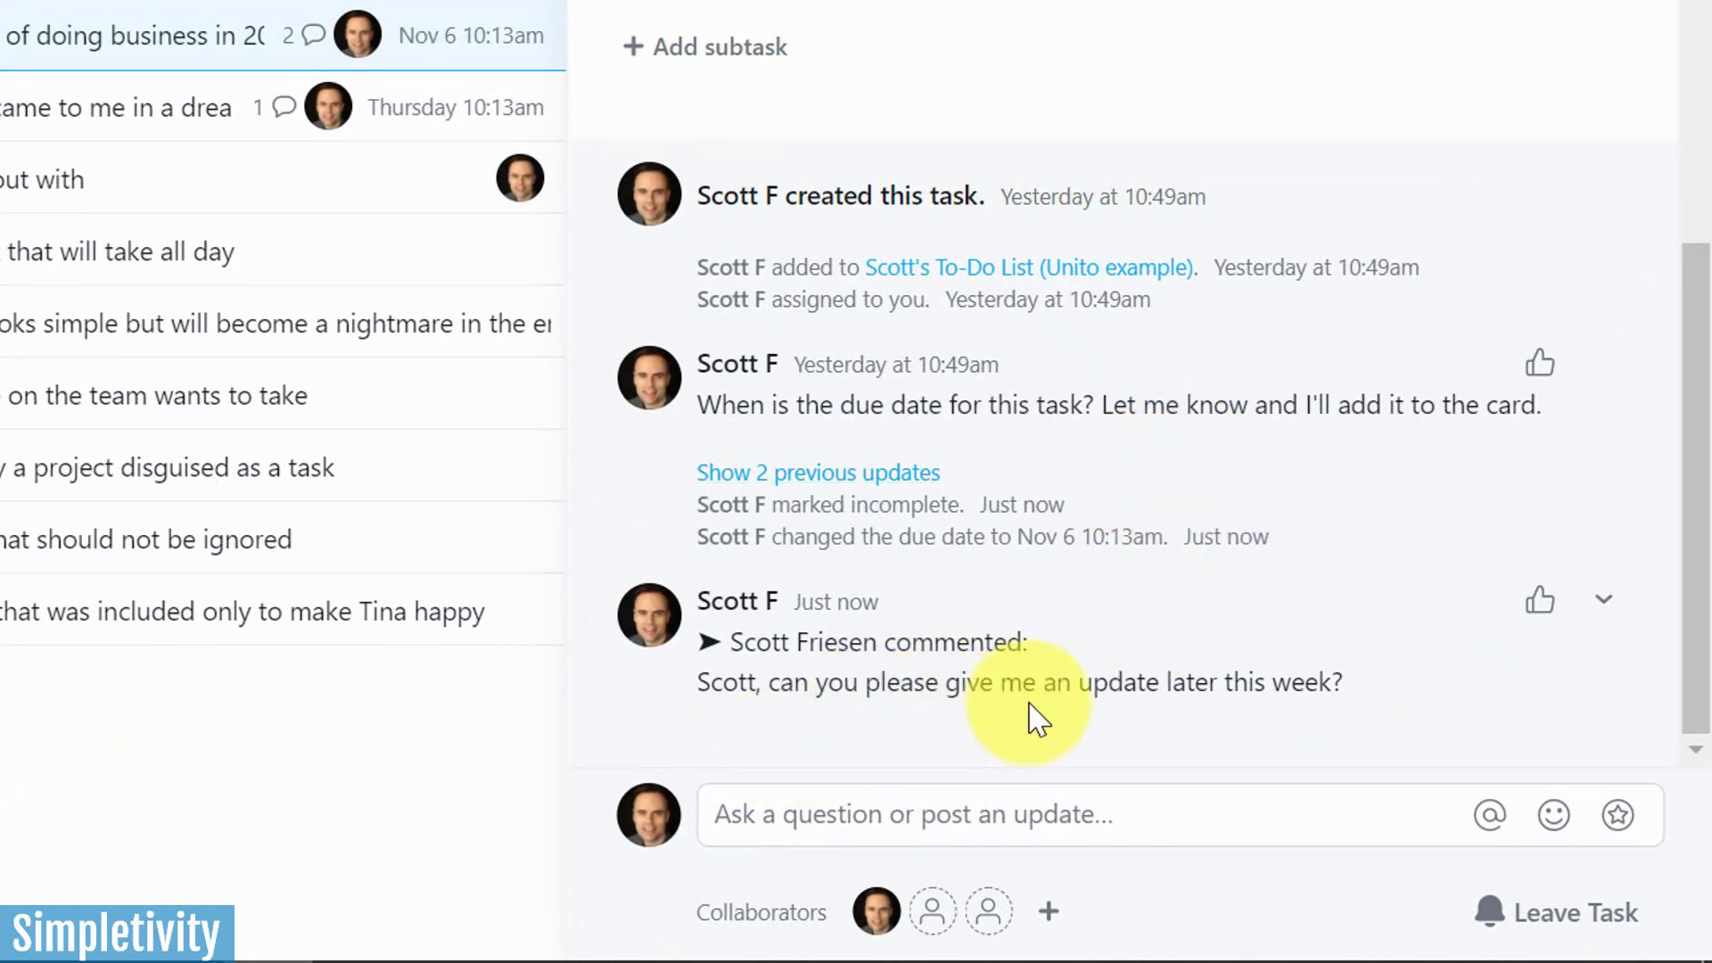
scroll(1186, 674, up, 1)
scroll(1186, 674, up, 5)
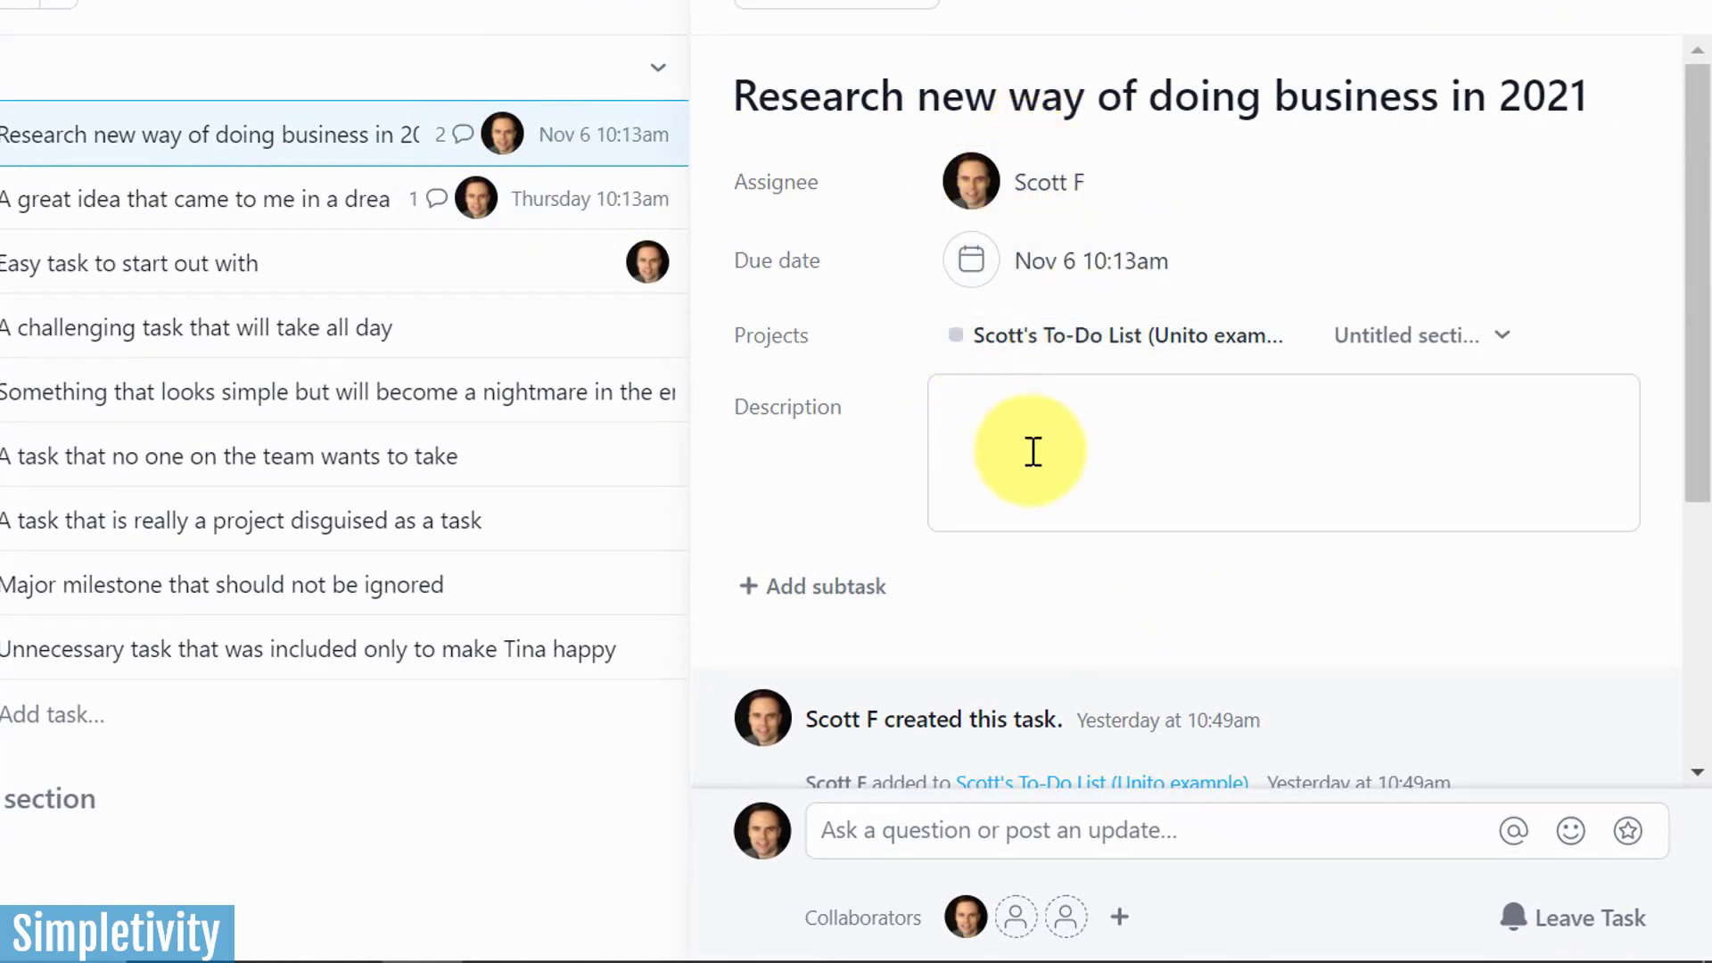
scroll(1082, 451, down, 5)
scroll(1081, 527, up, 5)
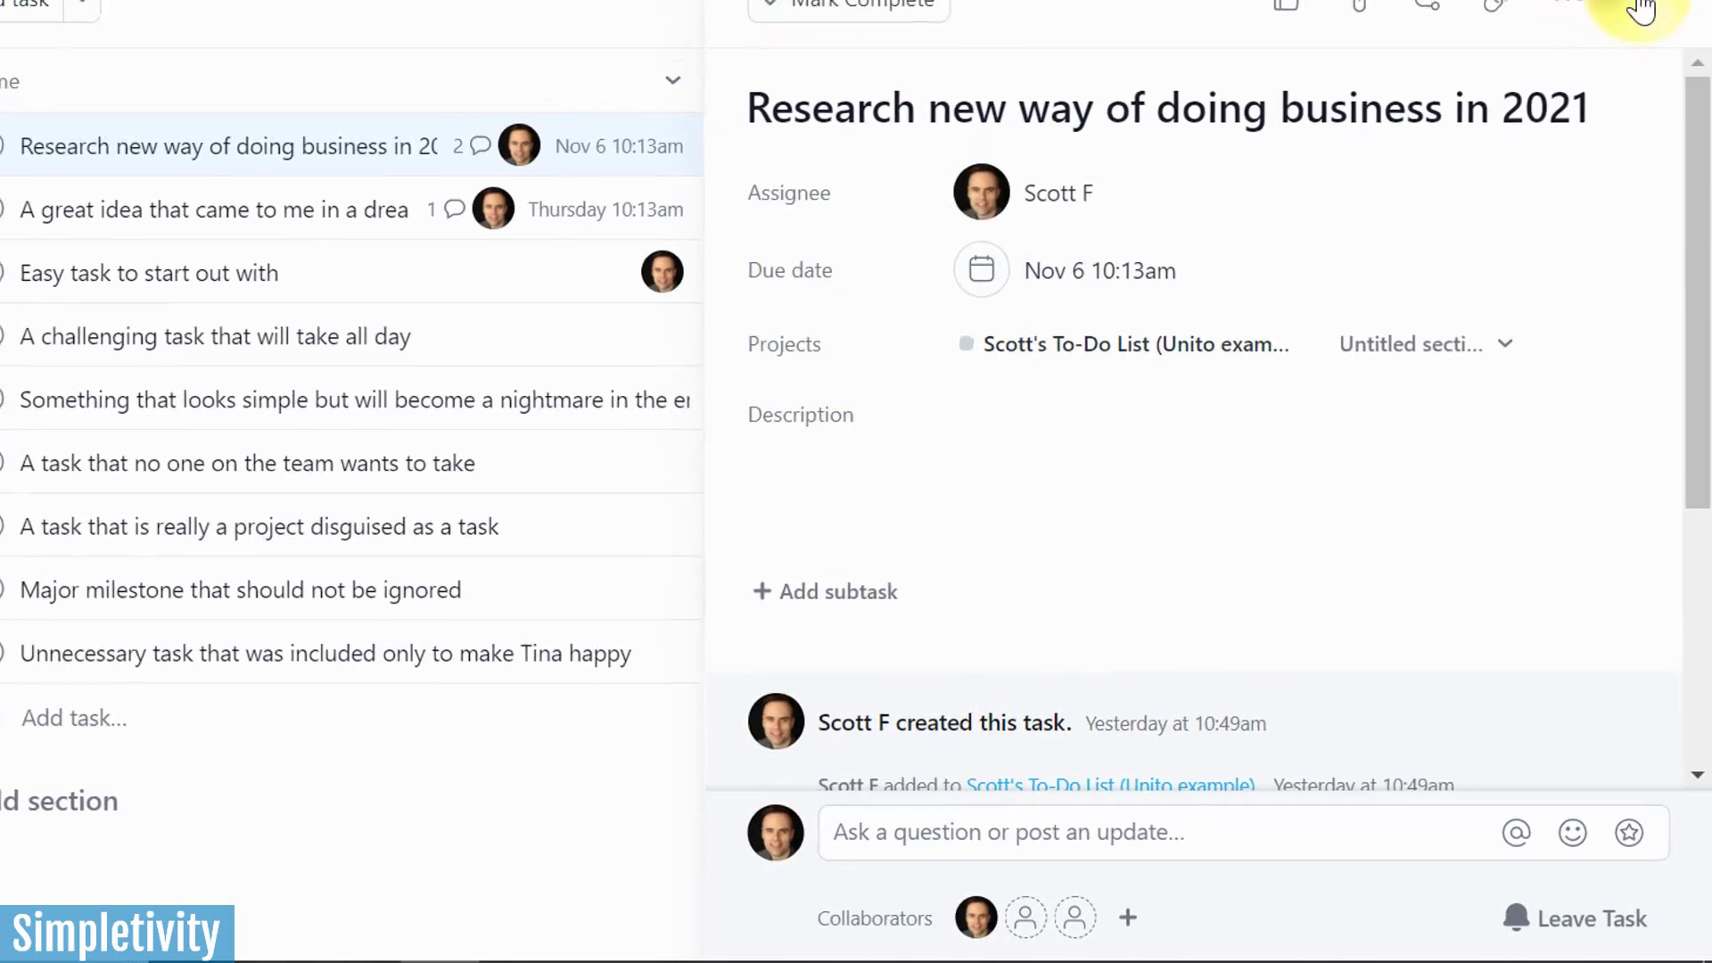
click(1641, 11)
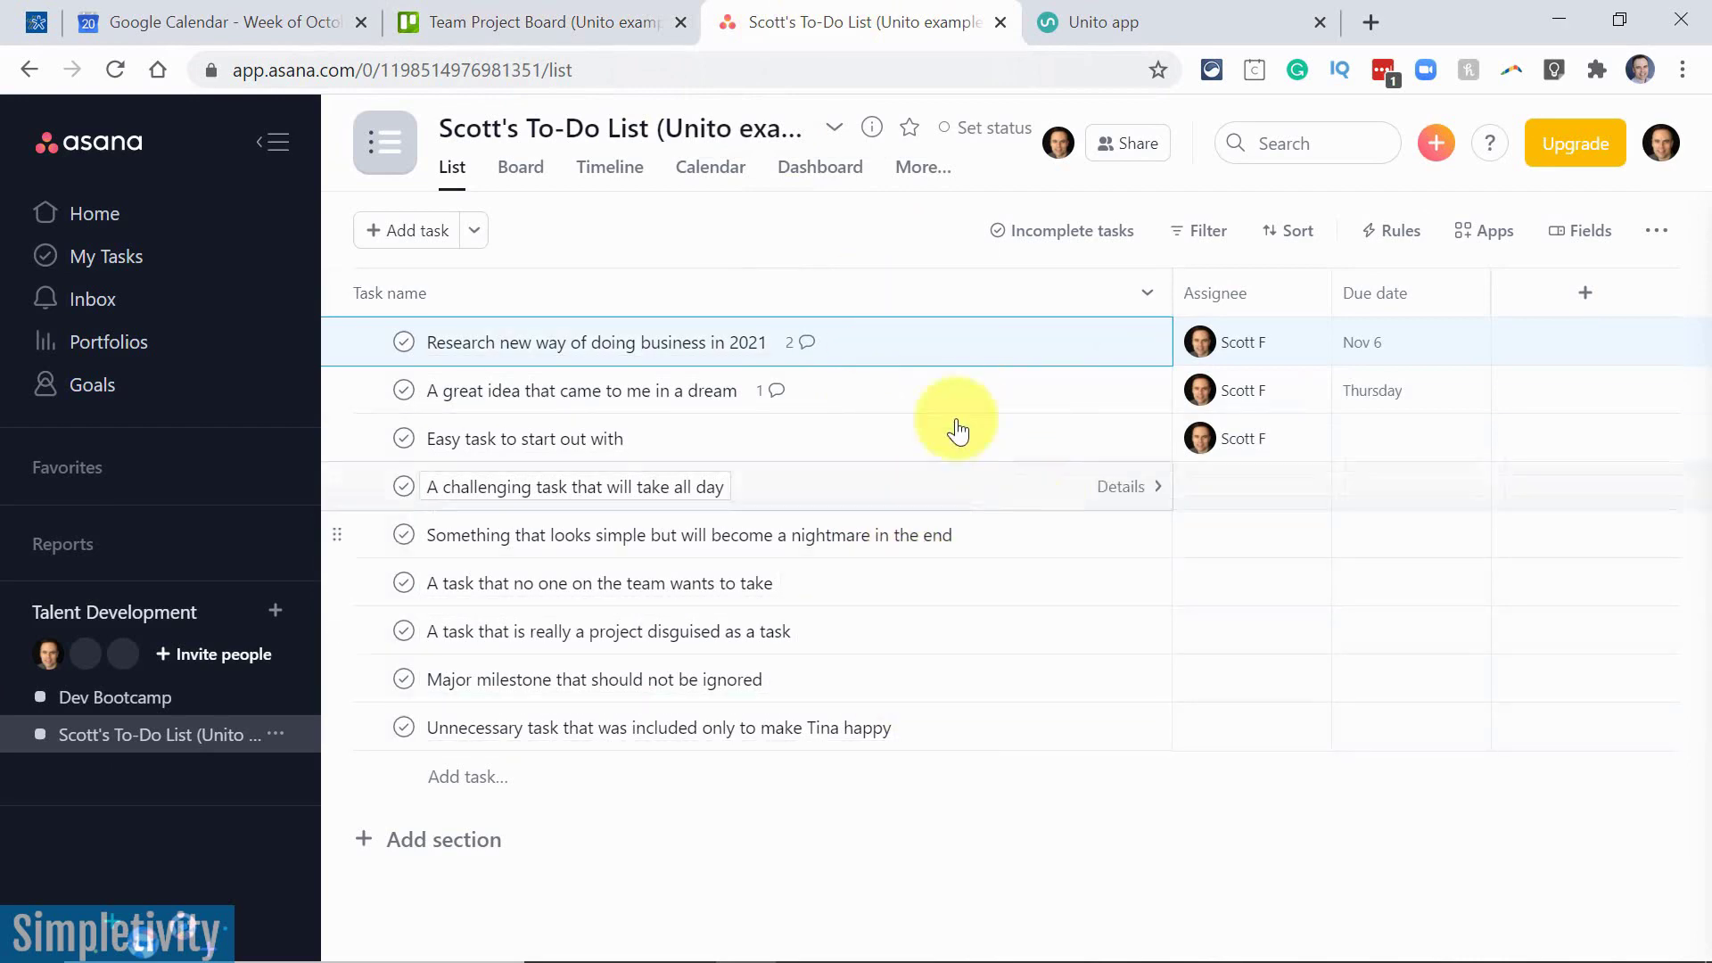
click(571, 19)
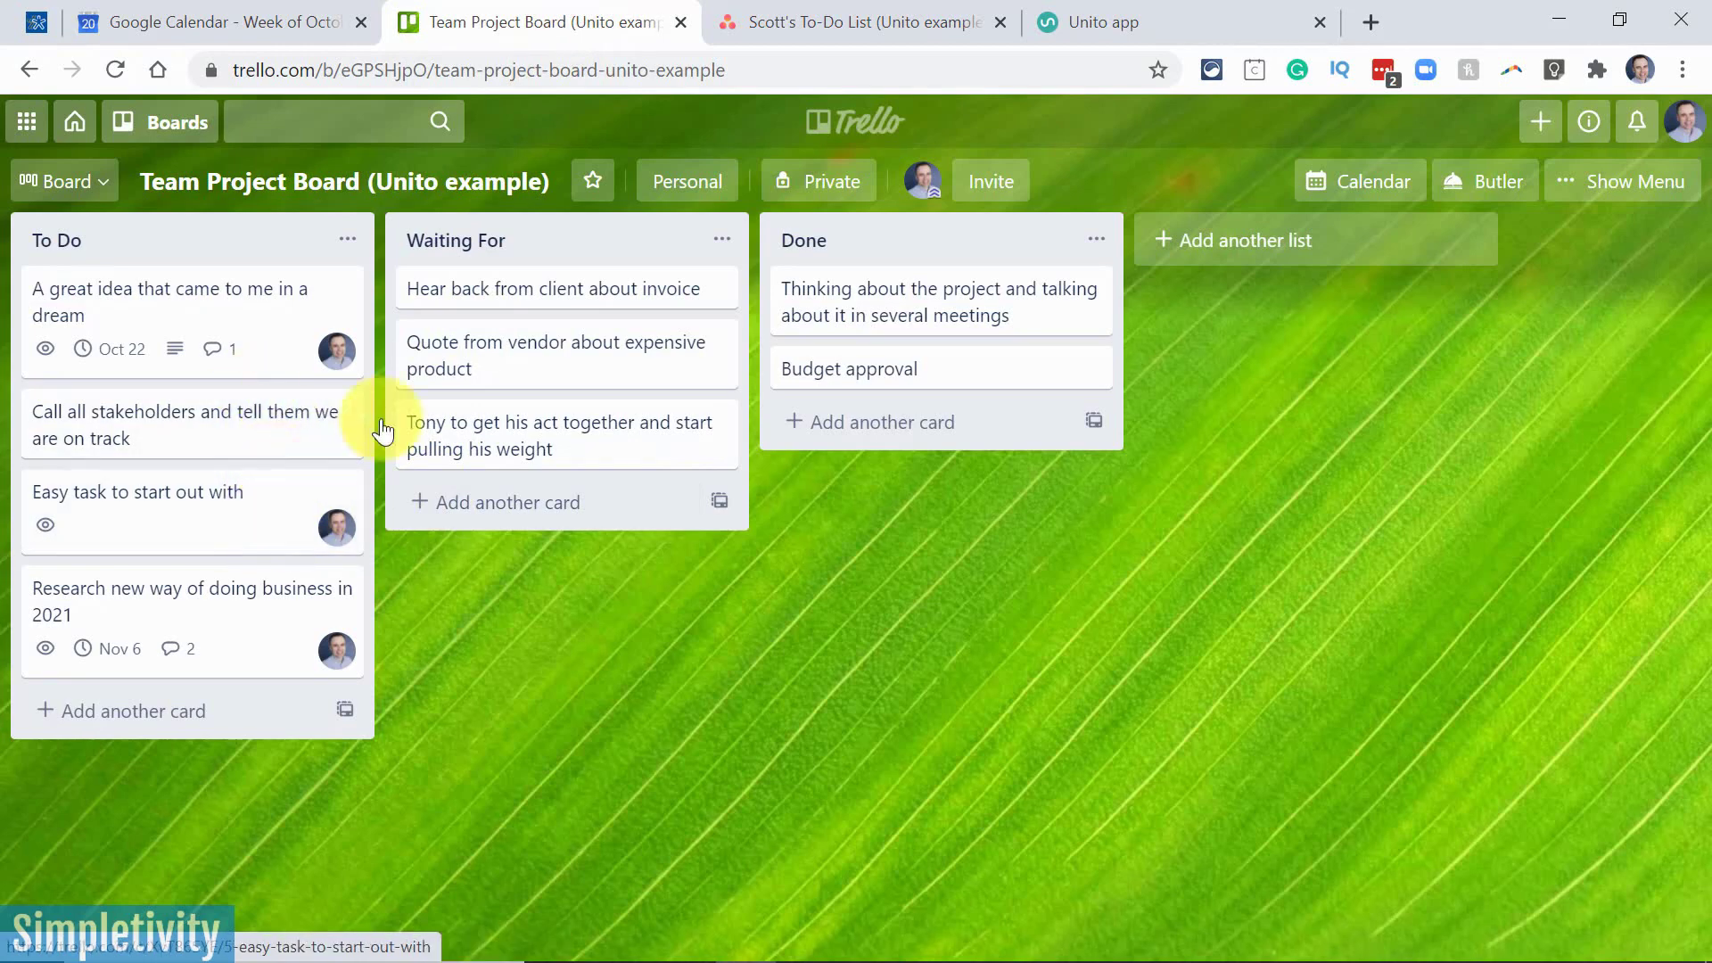
click(858, 25)
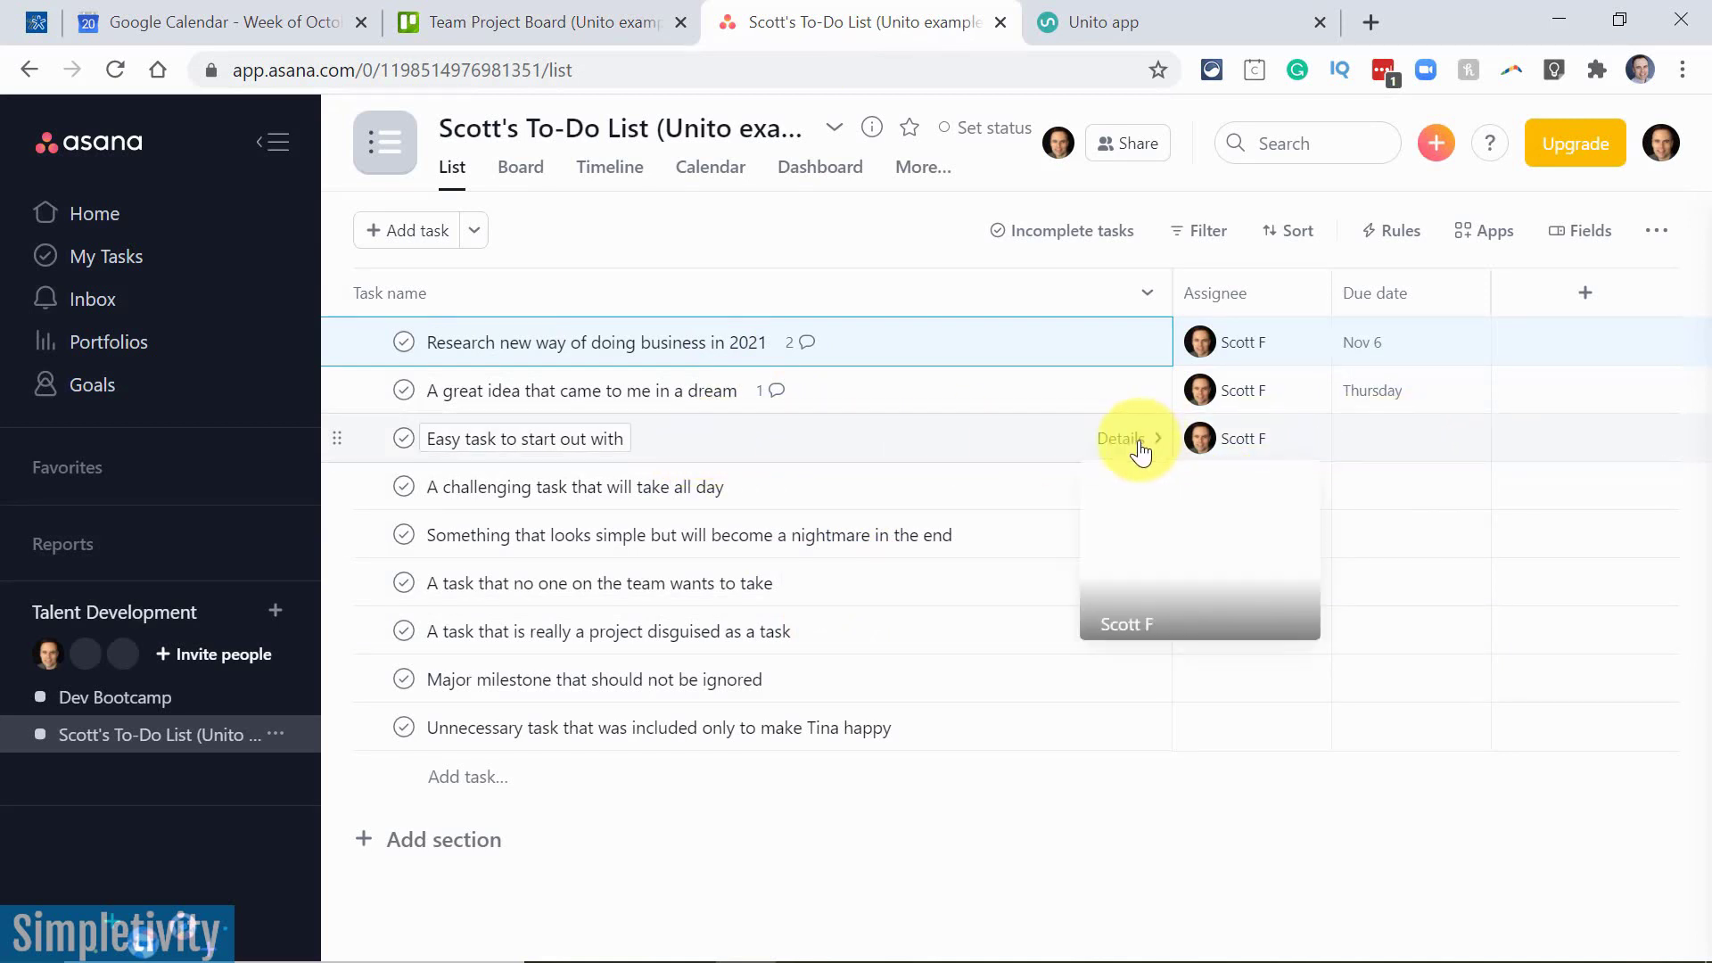
click(533, 22)
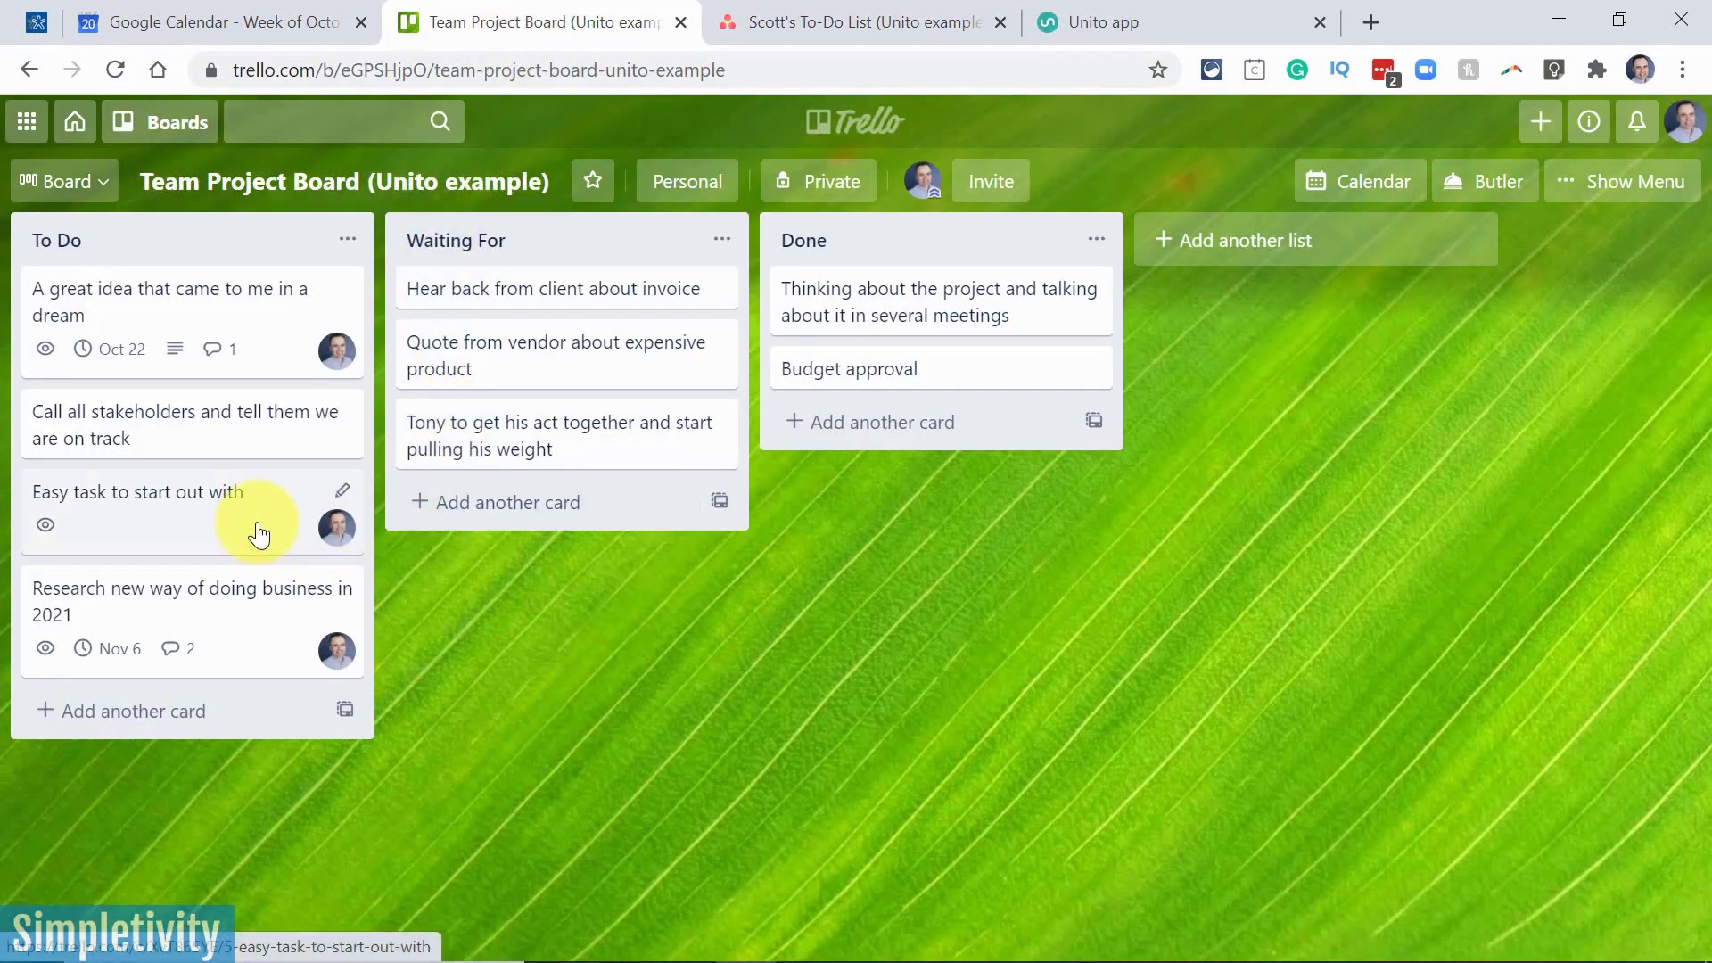
click(829, 7)
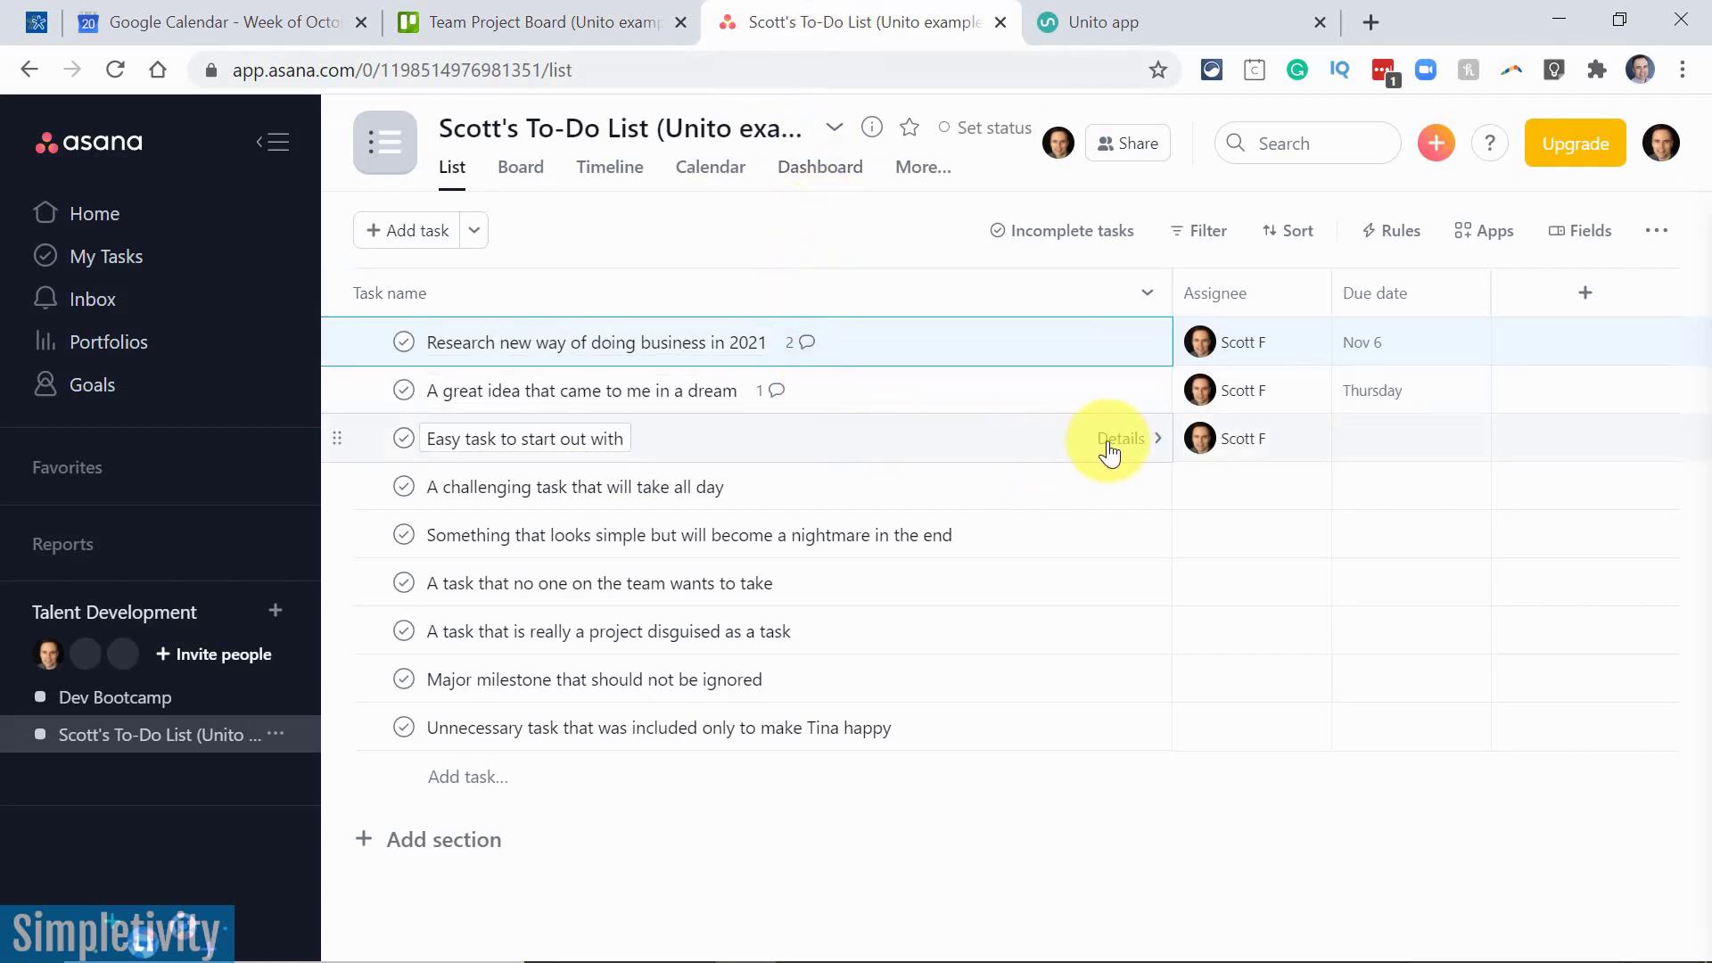
Set the 'Easy task to start out with' task's due date to Oct 29.
click(1116, 450)
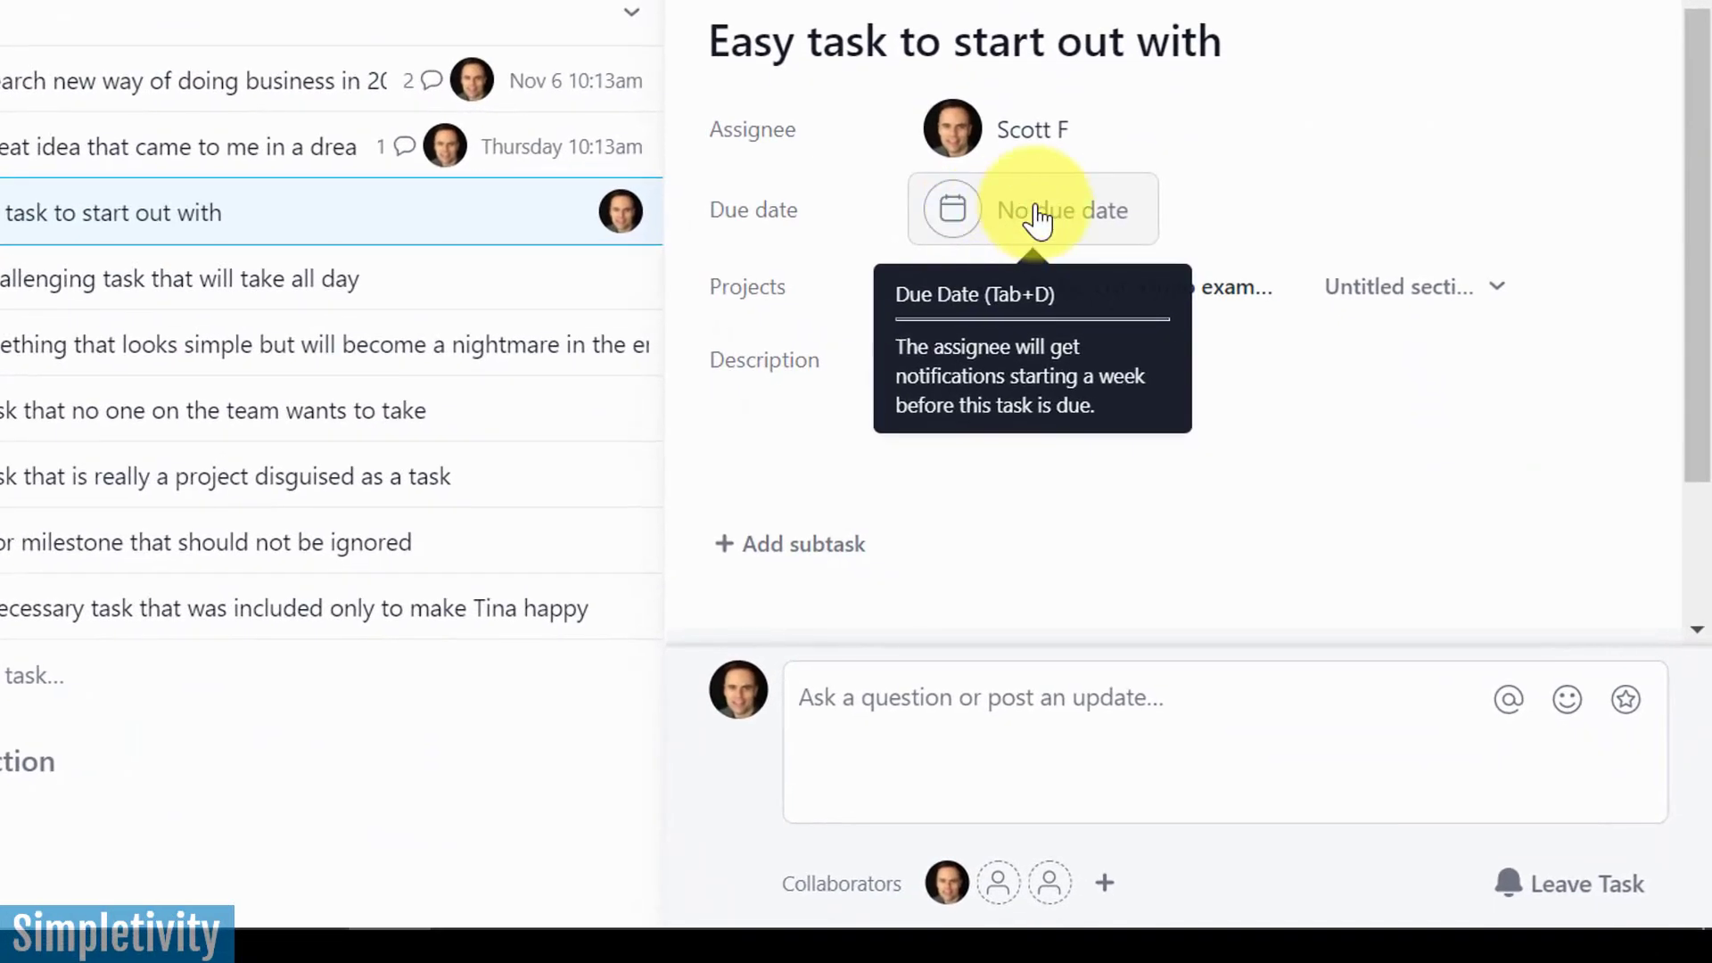
click(1037, 214)
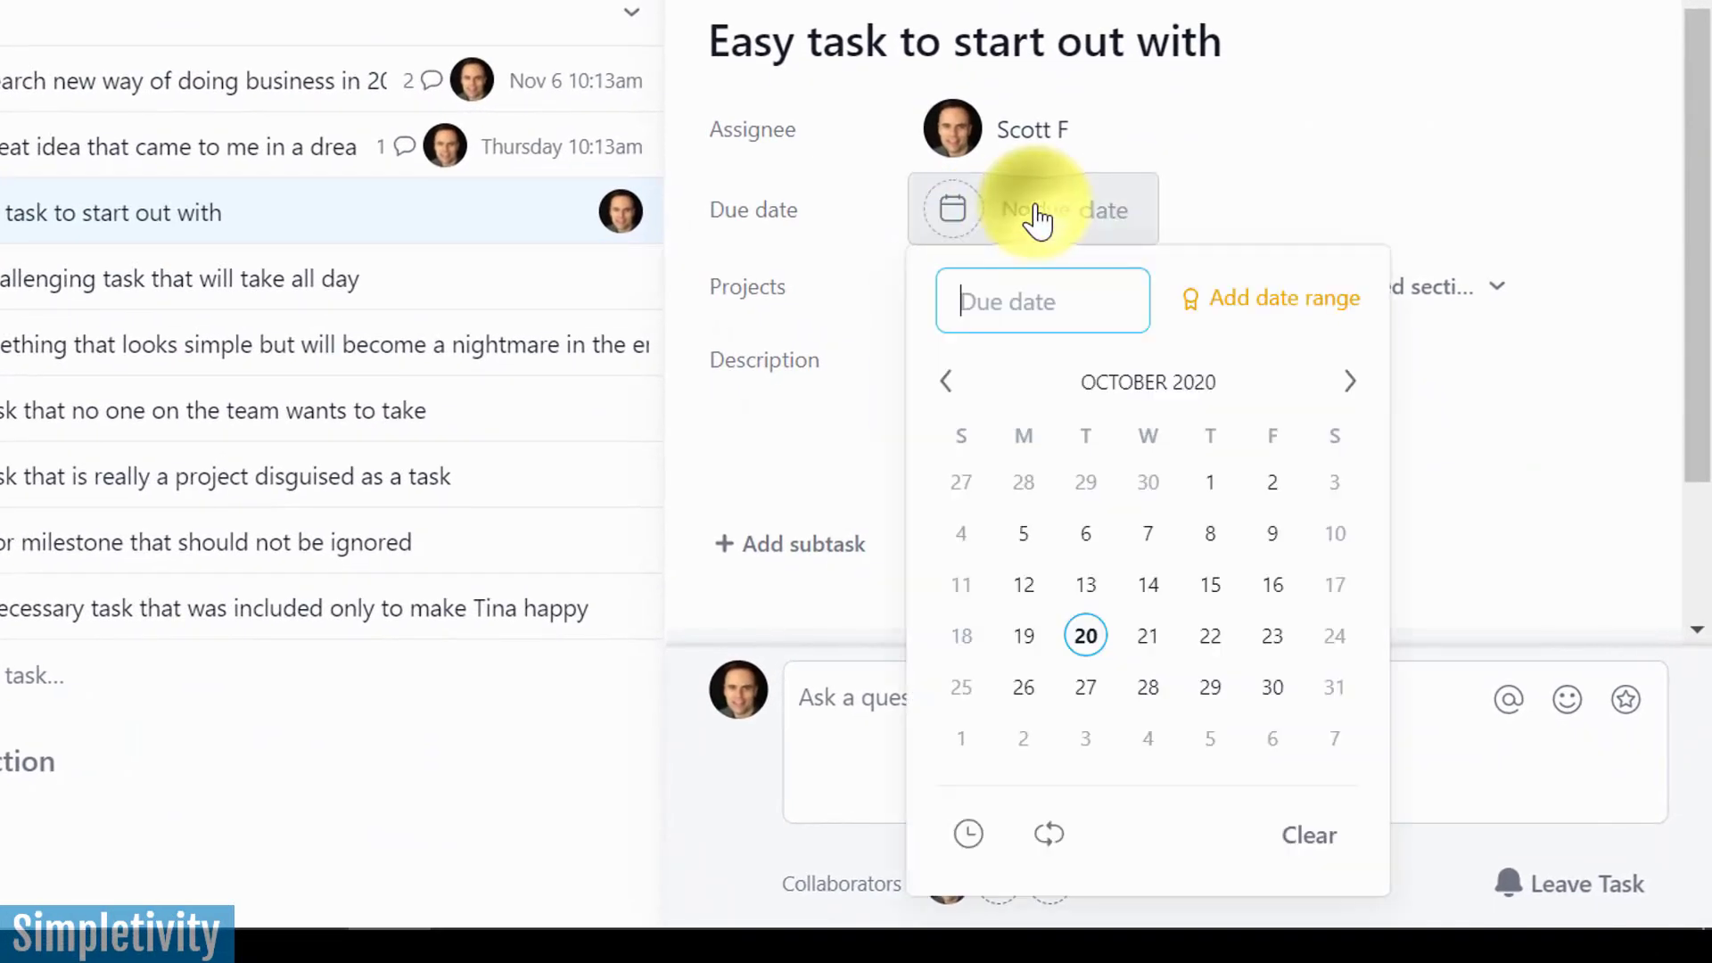
click(1215, 700)
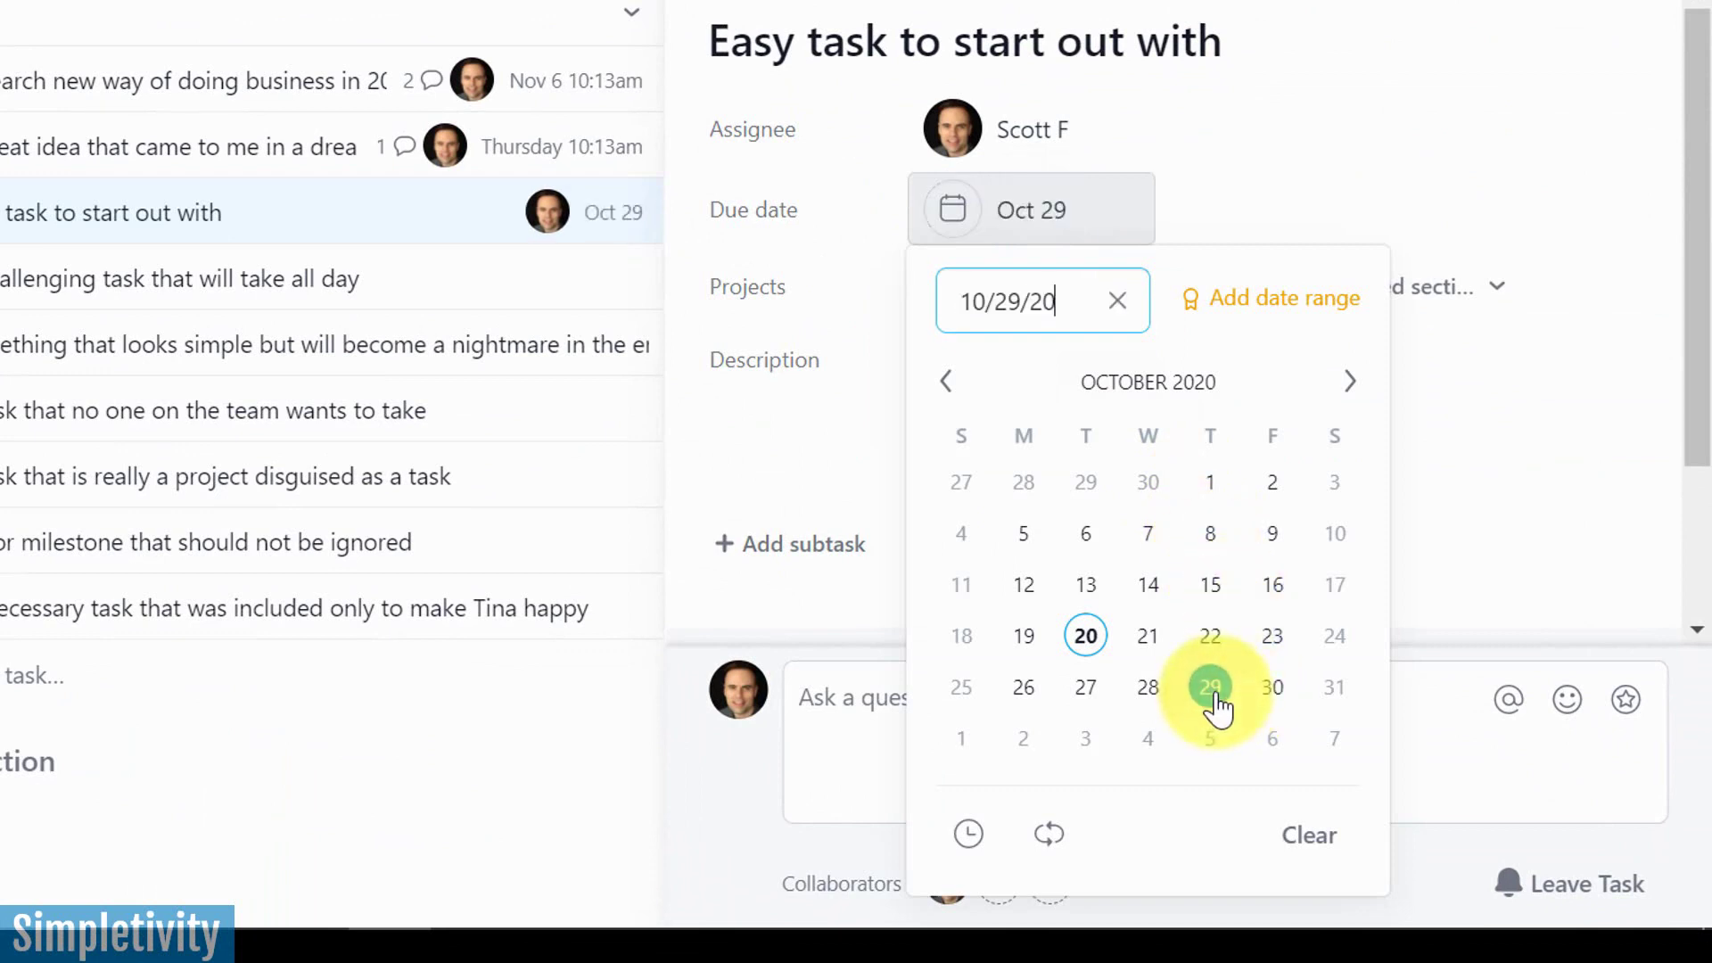
click(1445, 138)
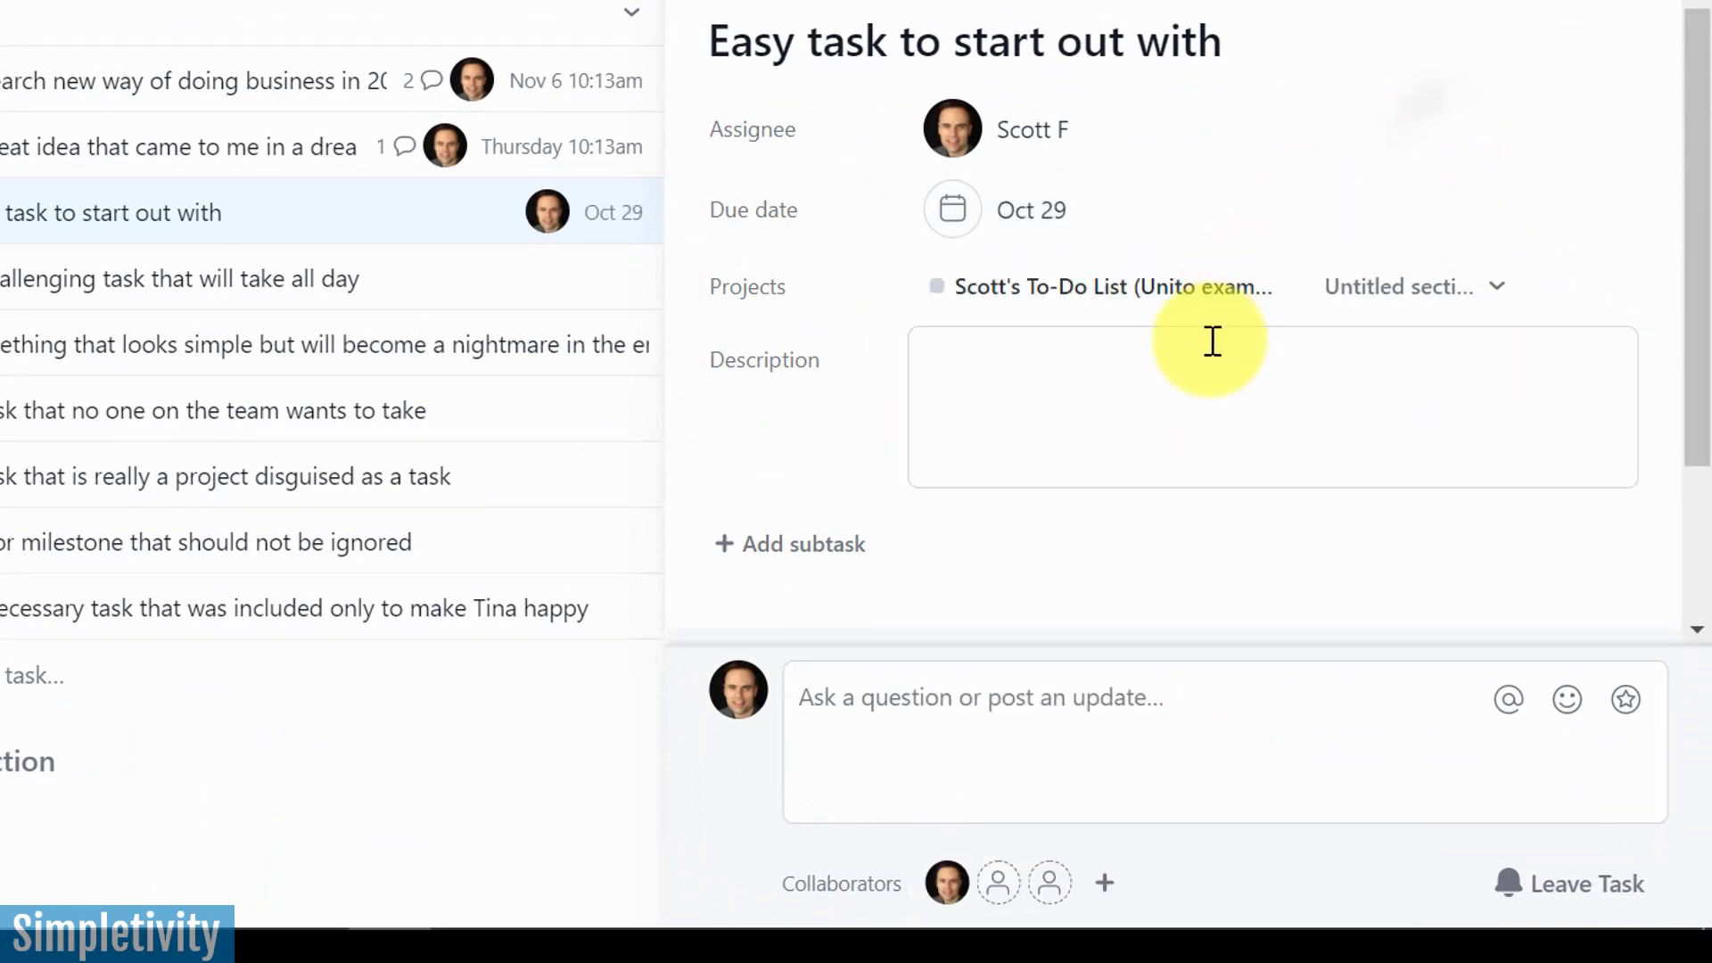
Give the task the description 'Add a description next time!'.
scroll(1208, 352, down, 3)
scroll(1077, 393, up, 3)
click(1008, 362)
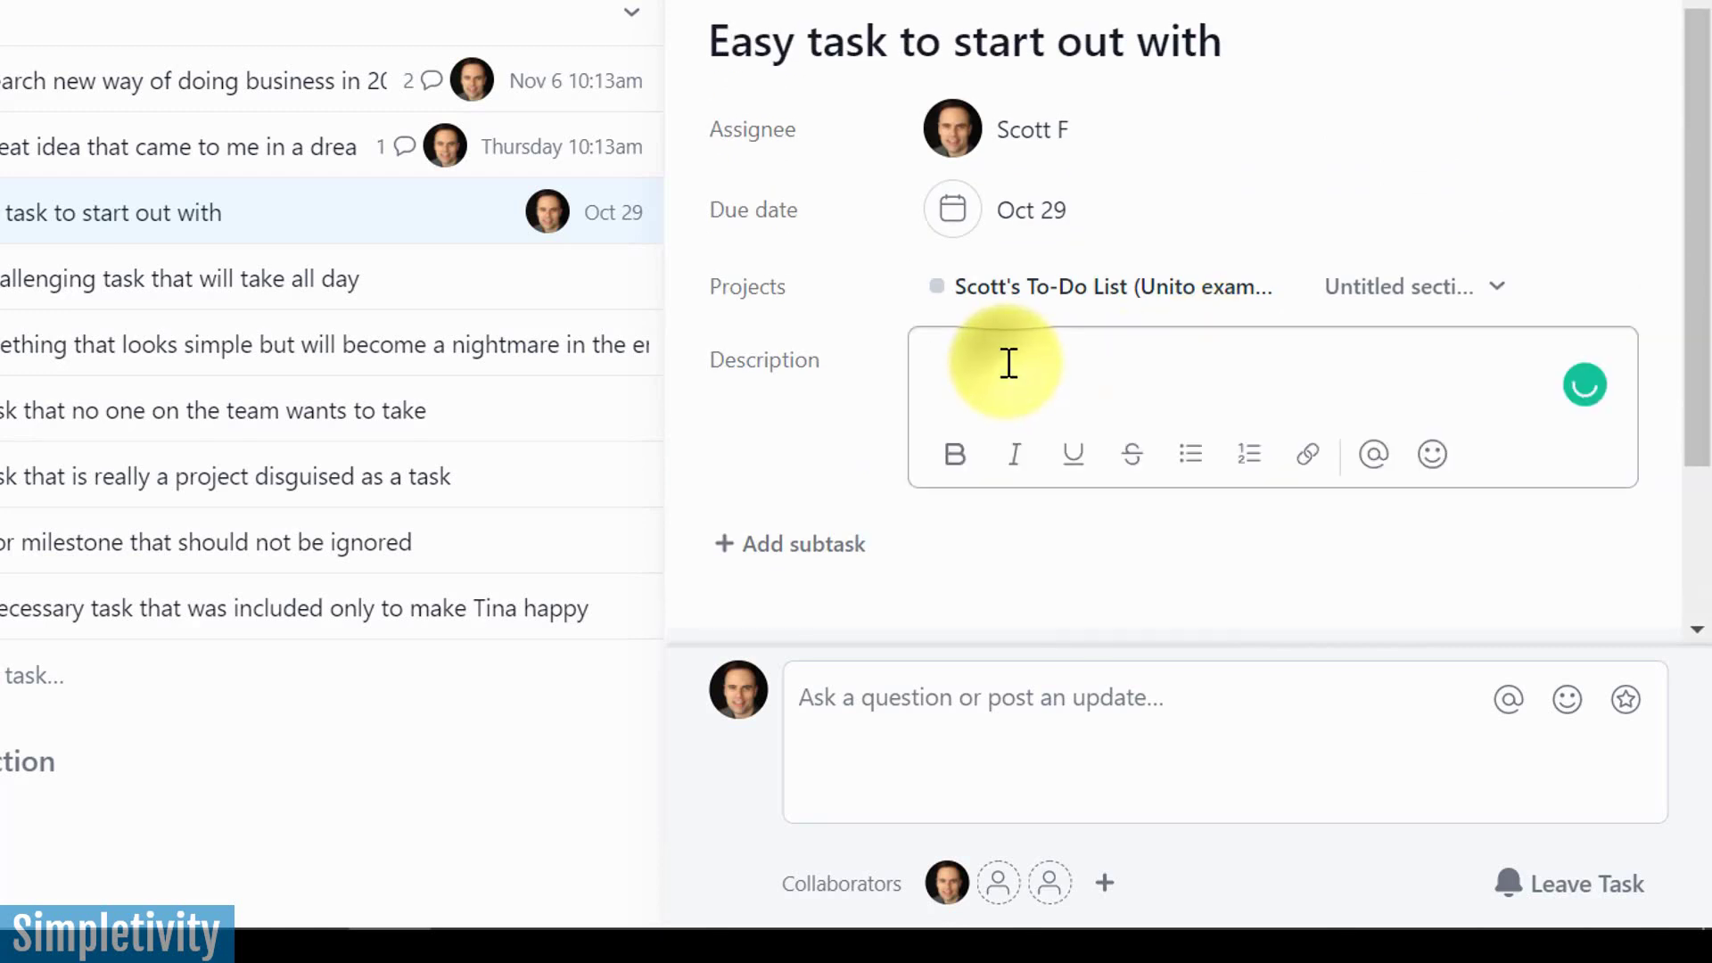
text(Add a description next time!)
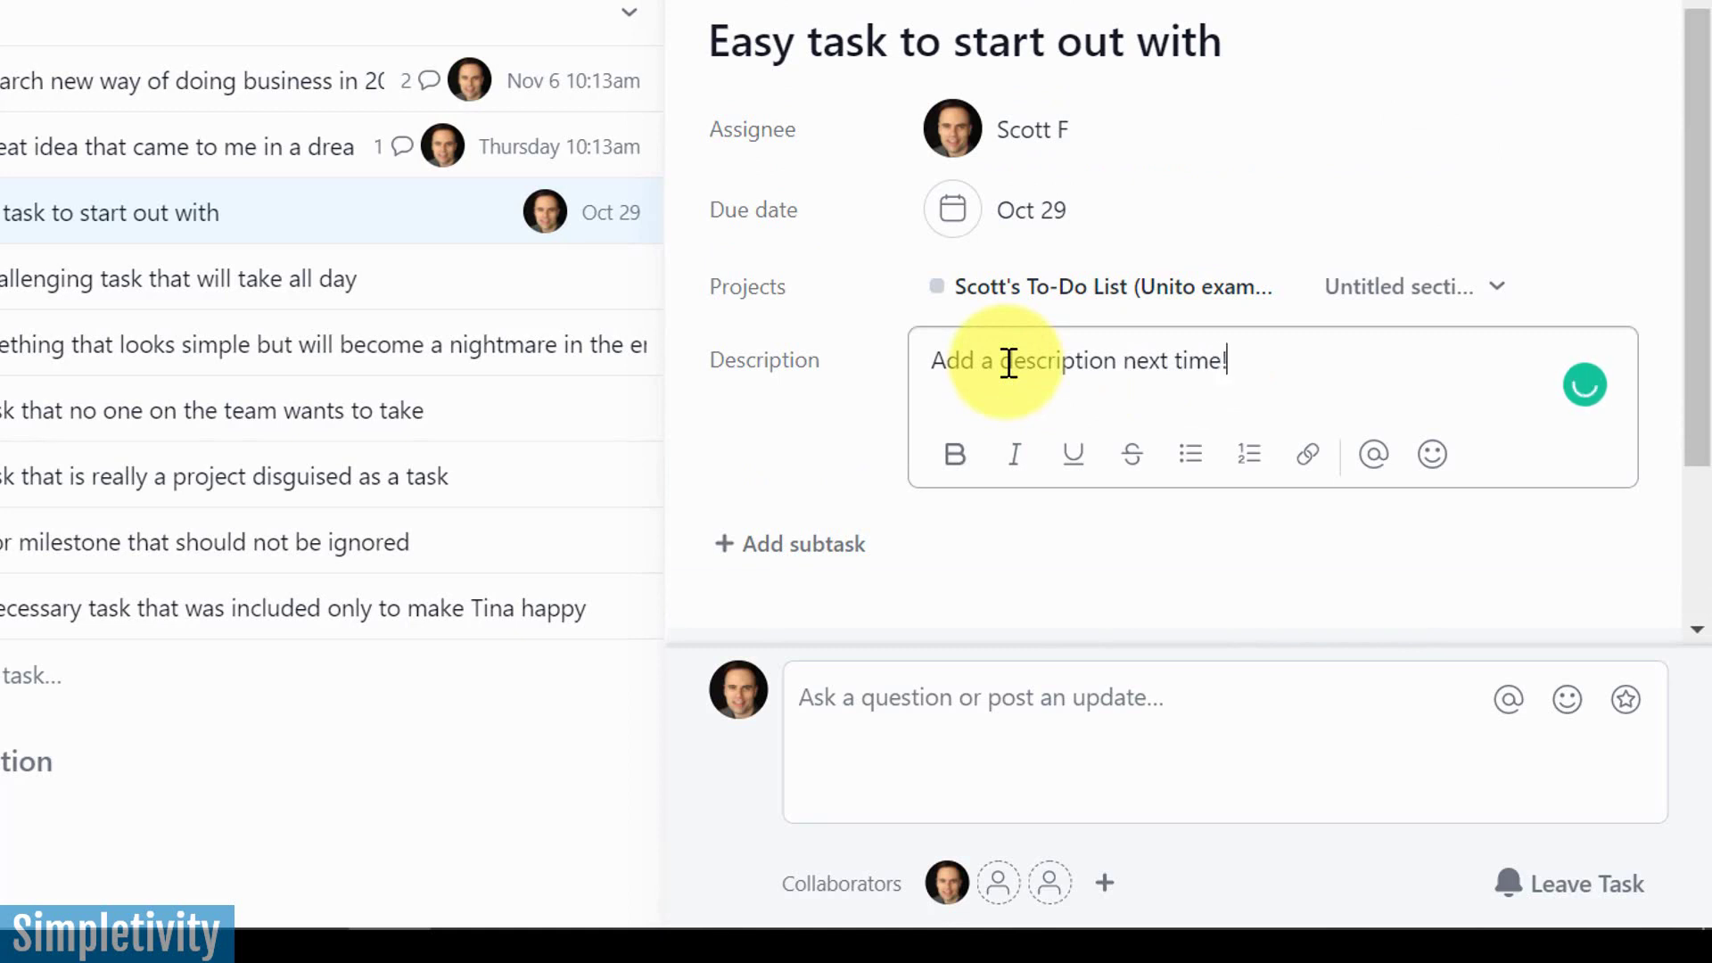
click(760, 406)
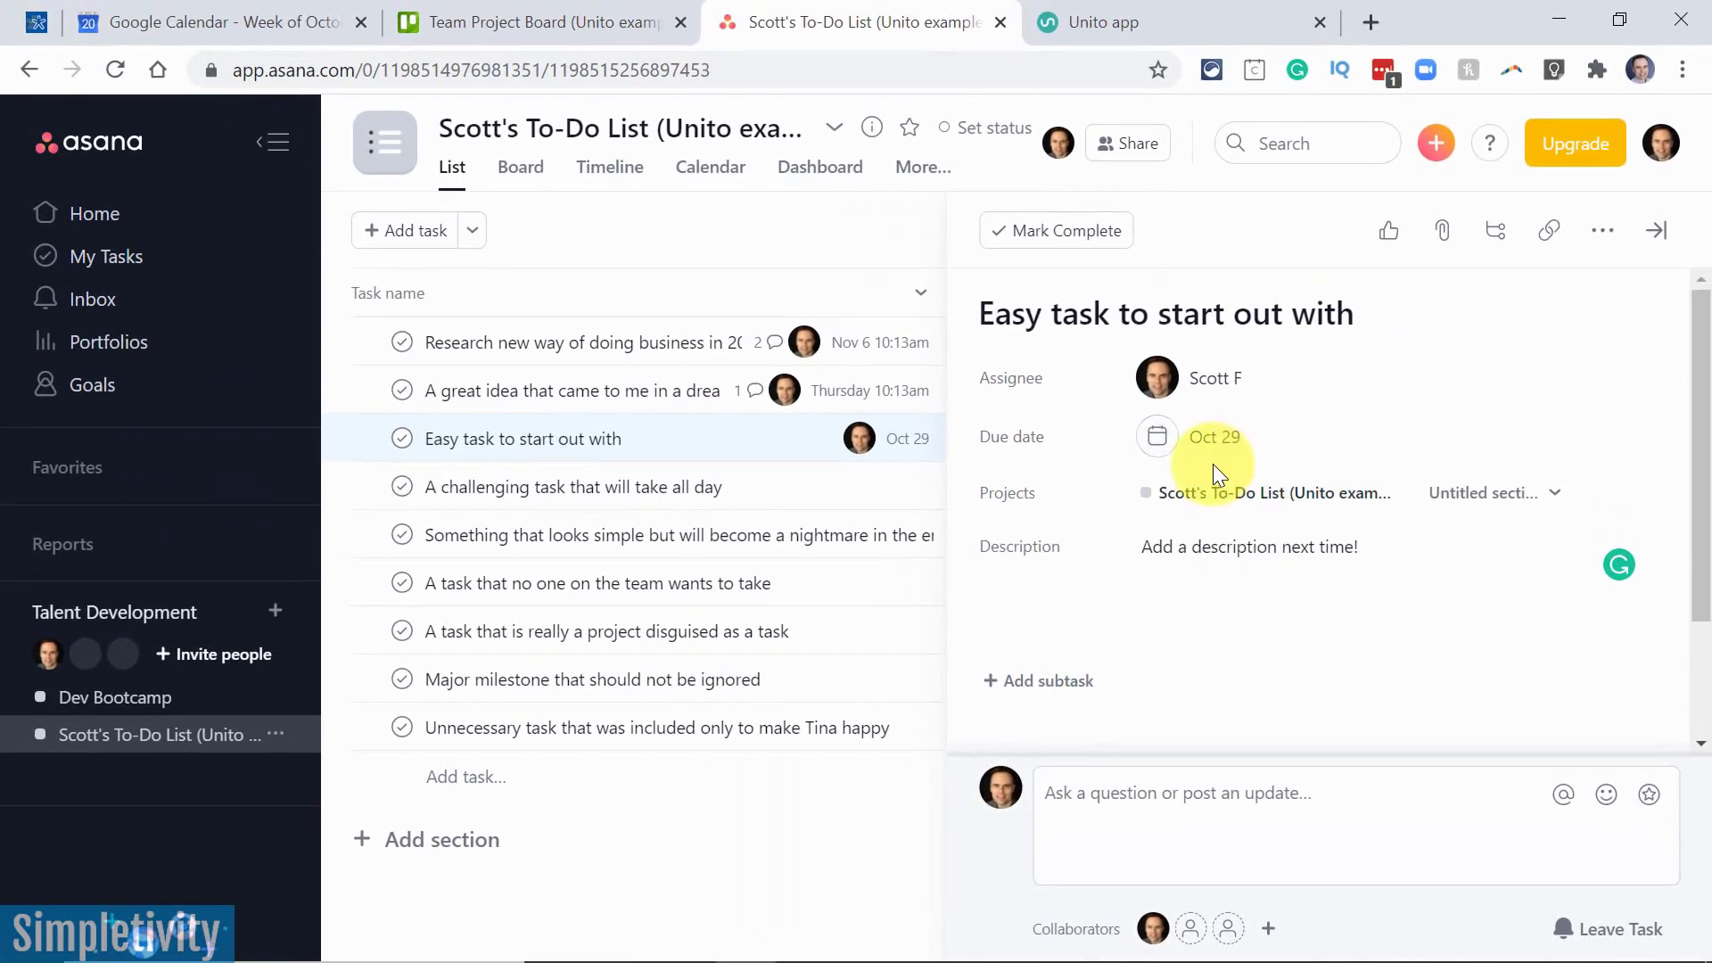
Open the Trello 'Easy task to start out with' card to confirm the synced Oct 29 due date and description.
click(527, 18)
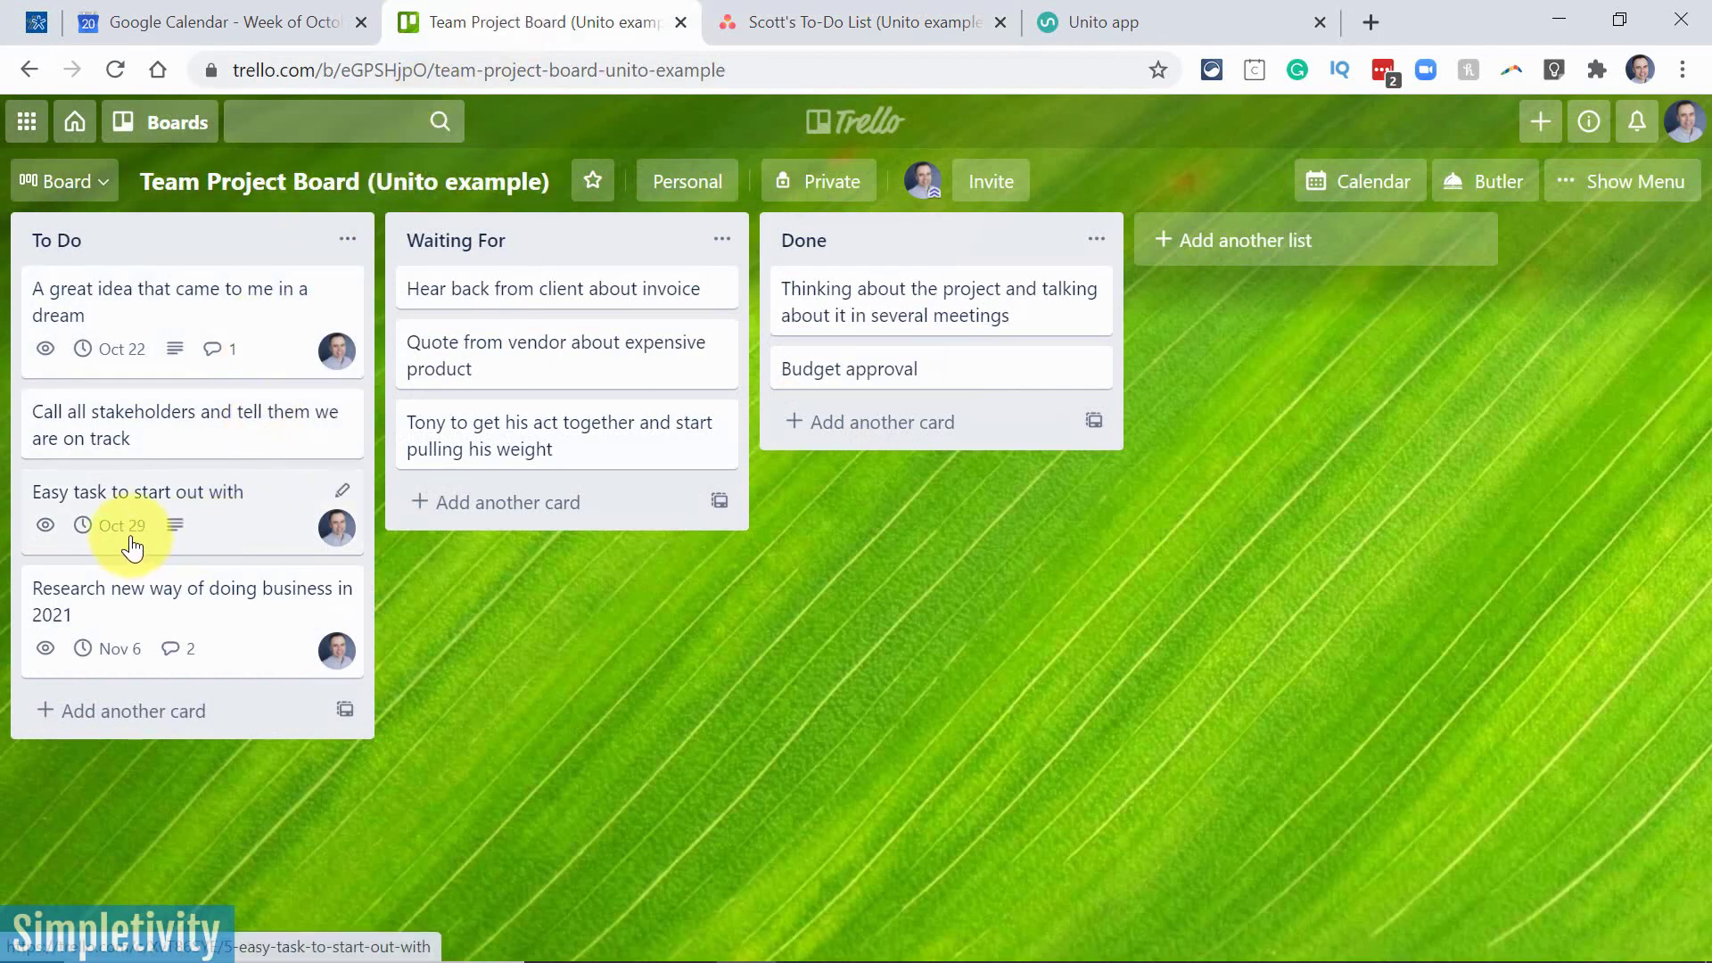
click(202, 501)
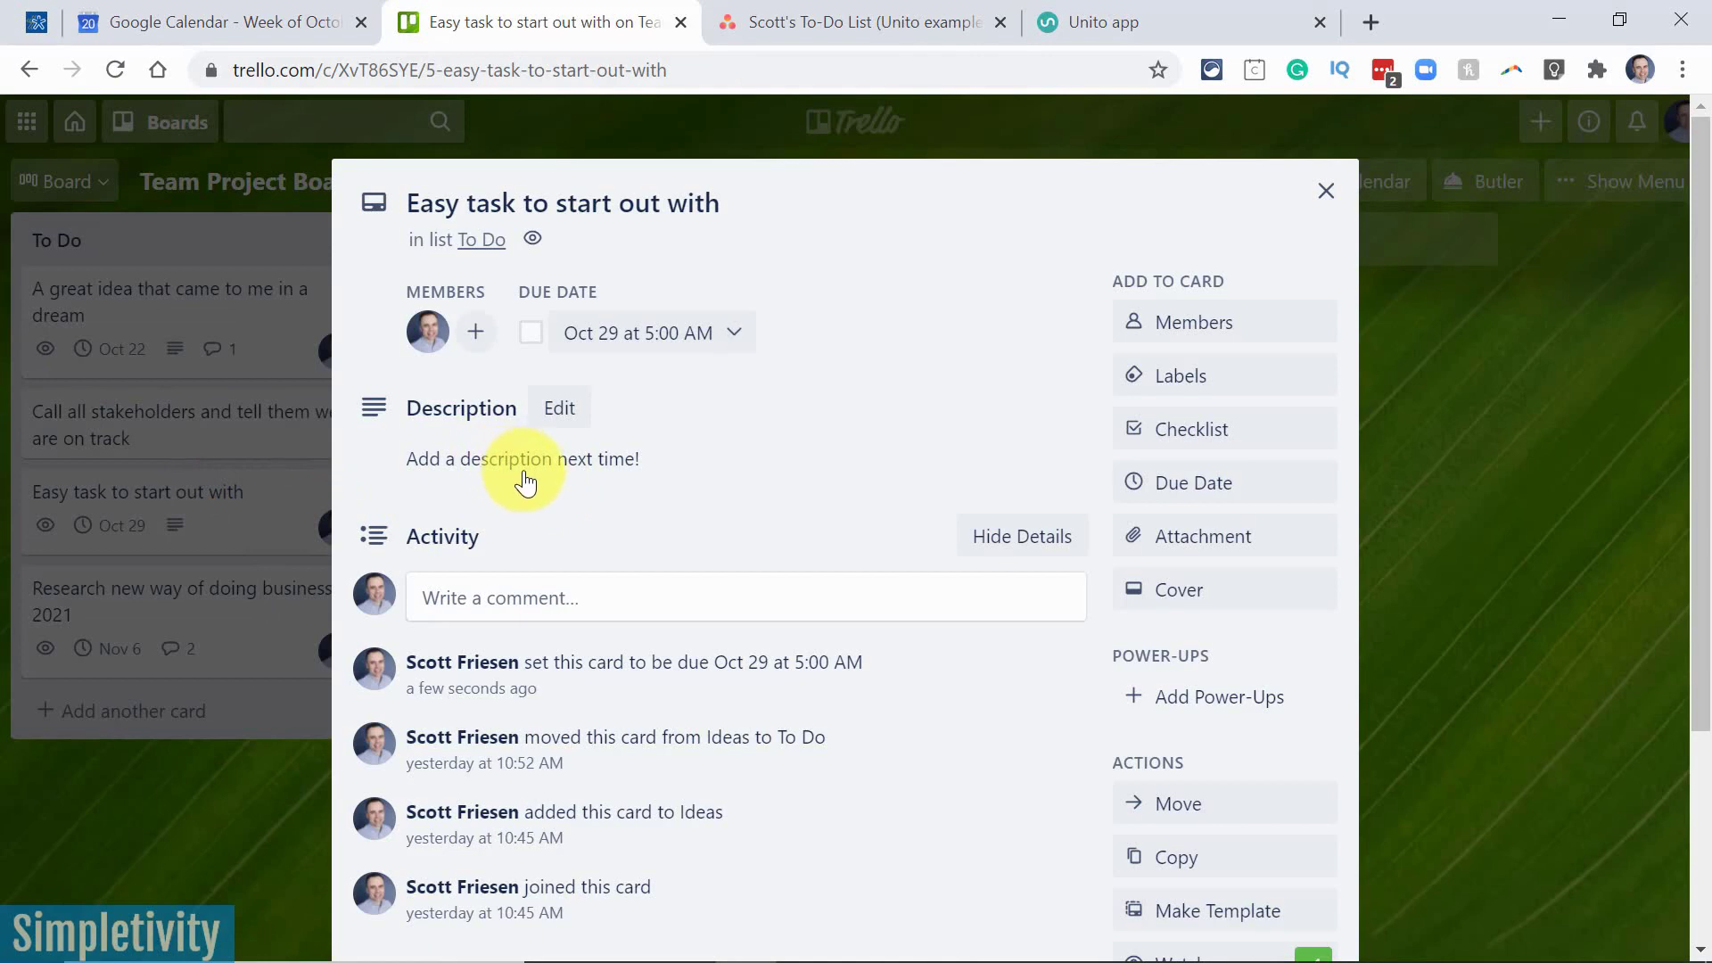
click(821, 16)
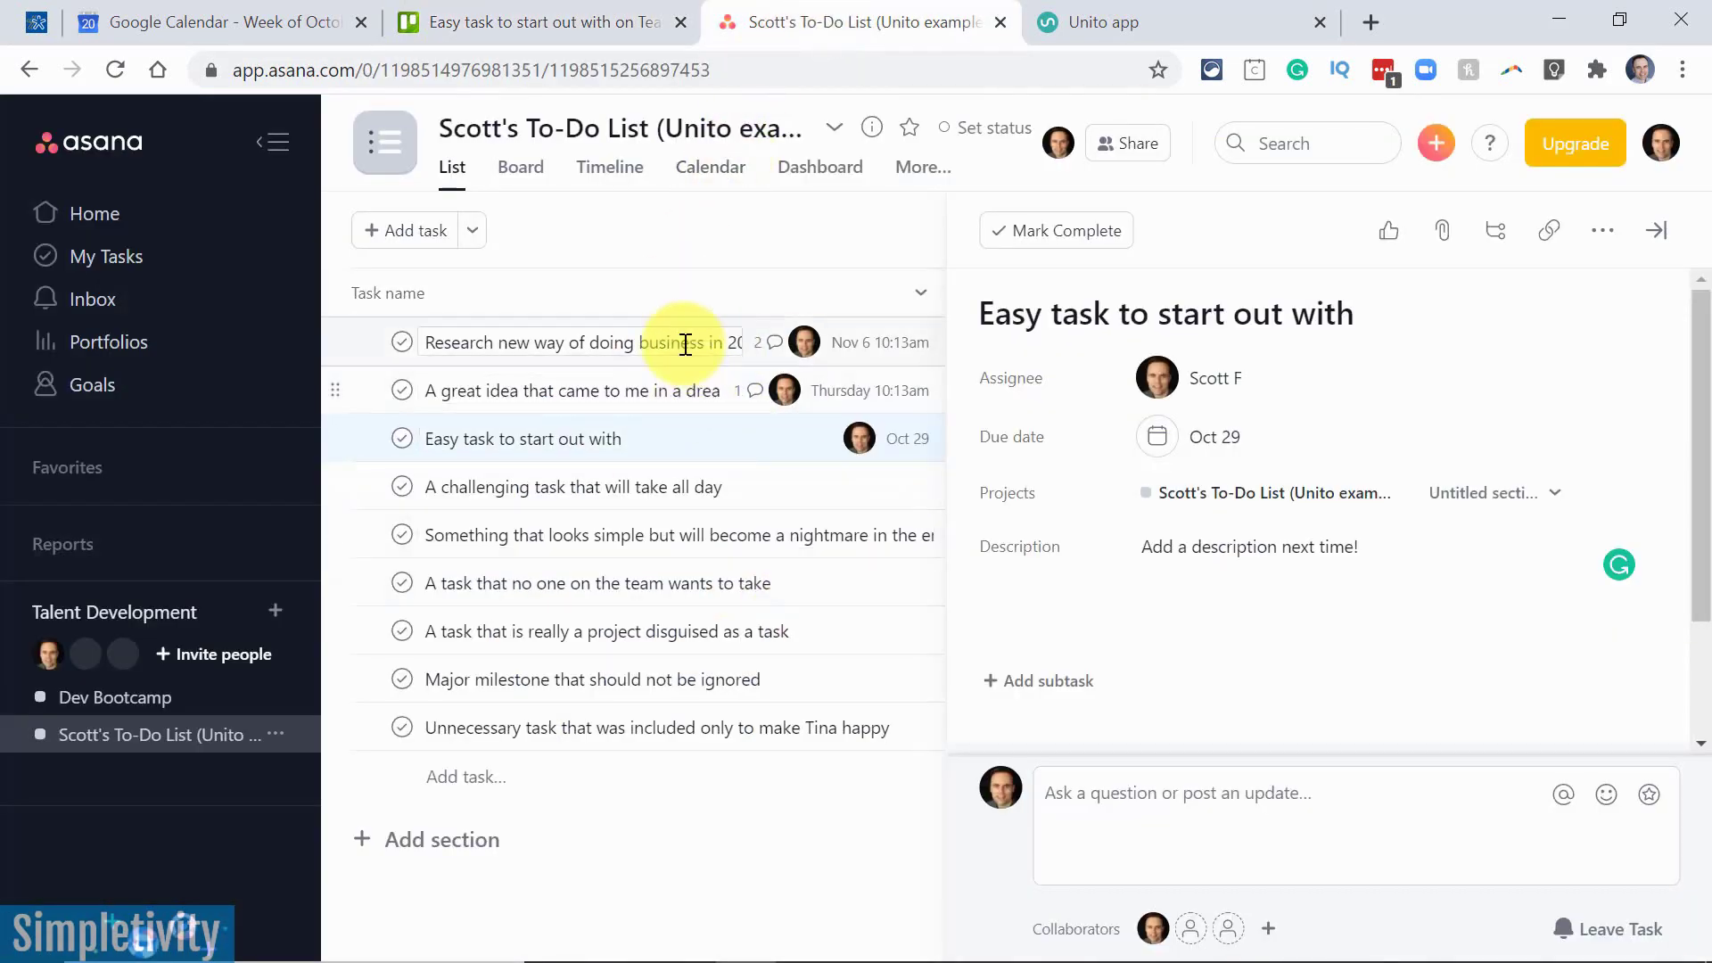
click(511, 14)
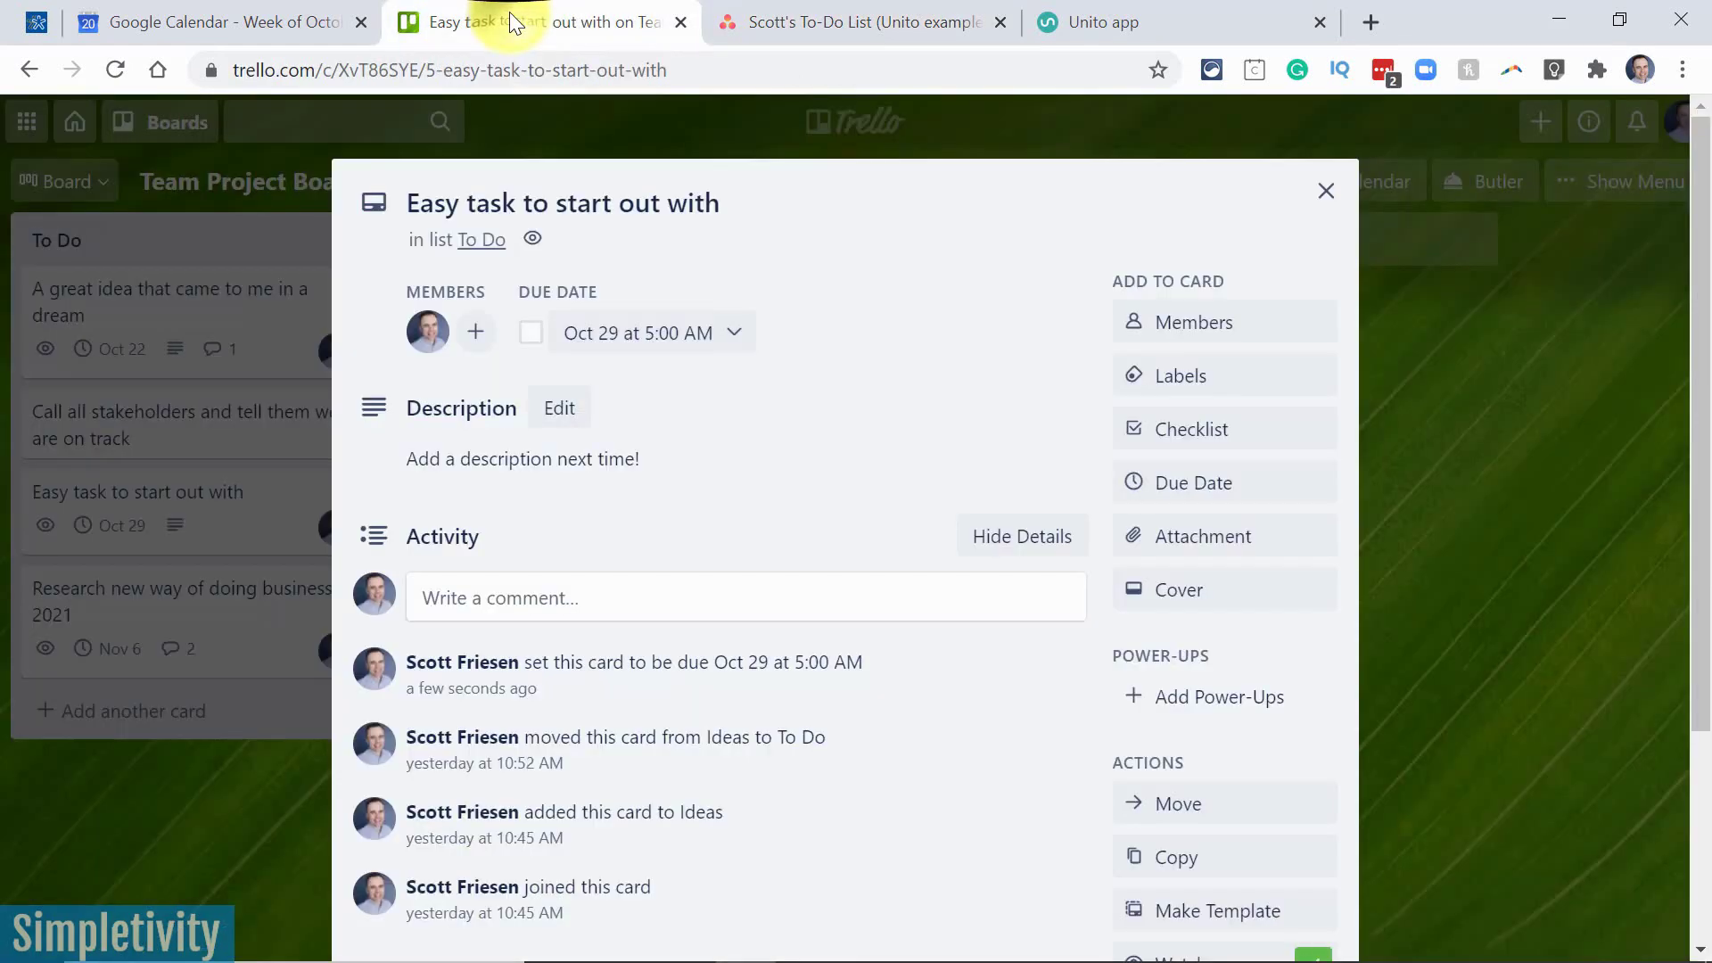
click(1326, 190)
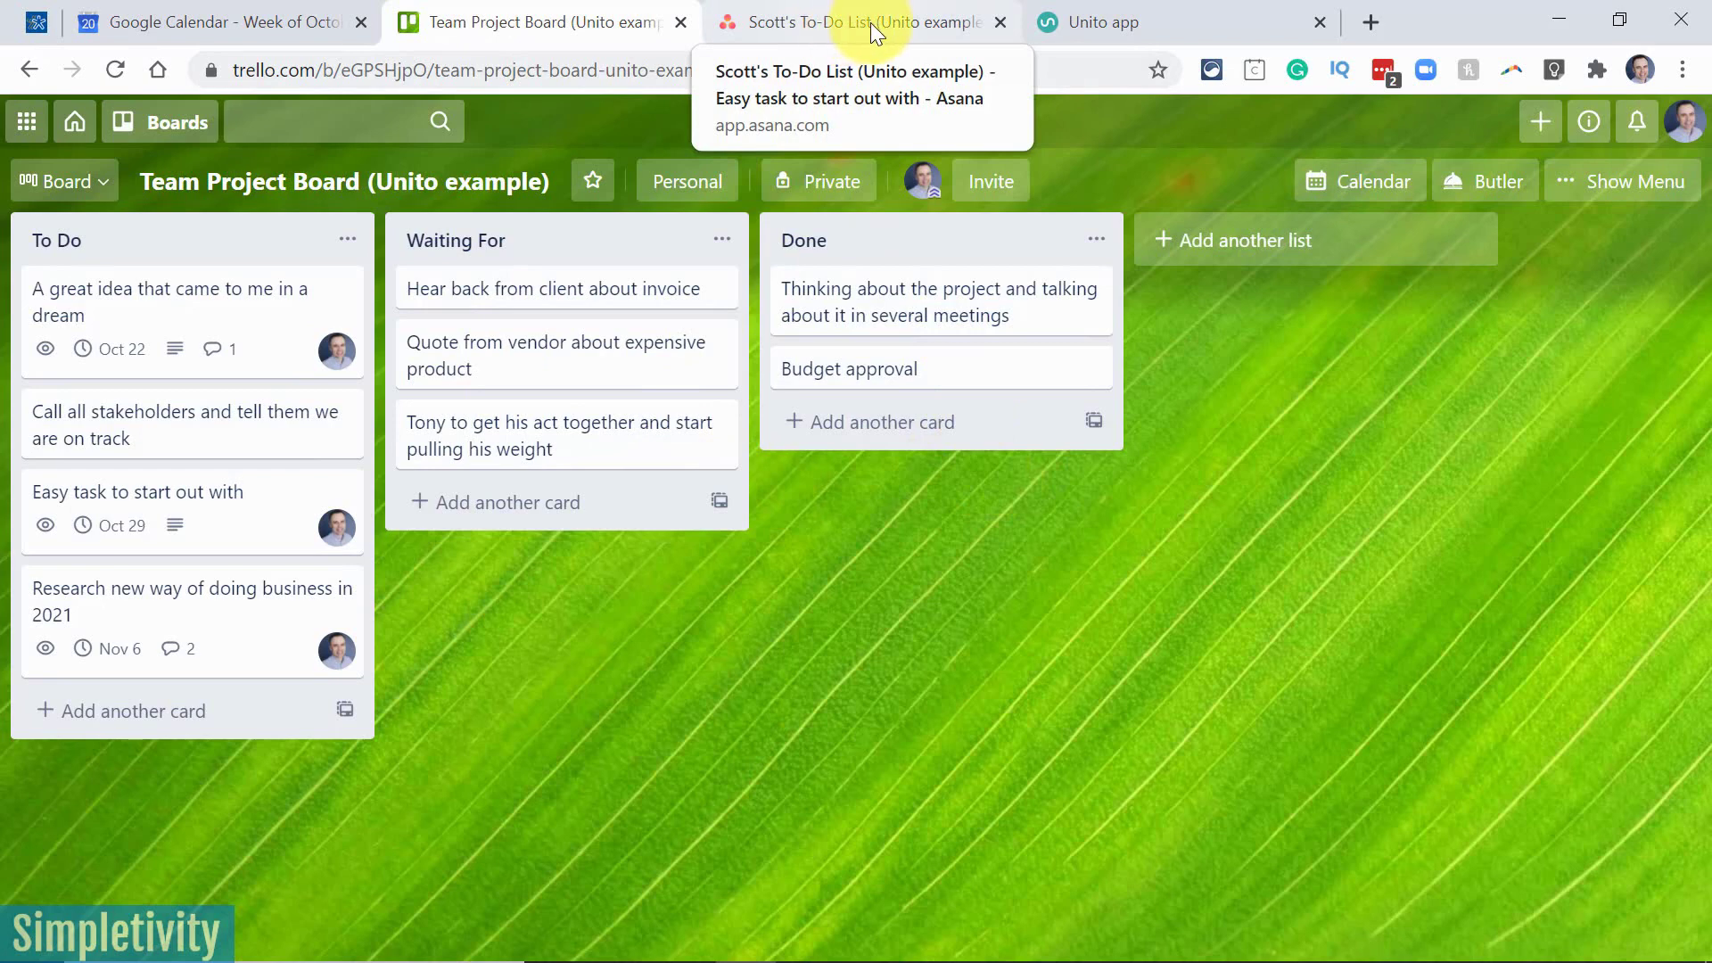
Open the Asana + Trello Example flow for editing from the Unito dashboard.
click(1115, 21)
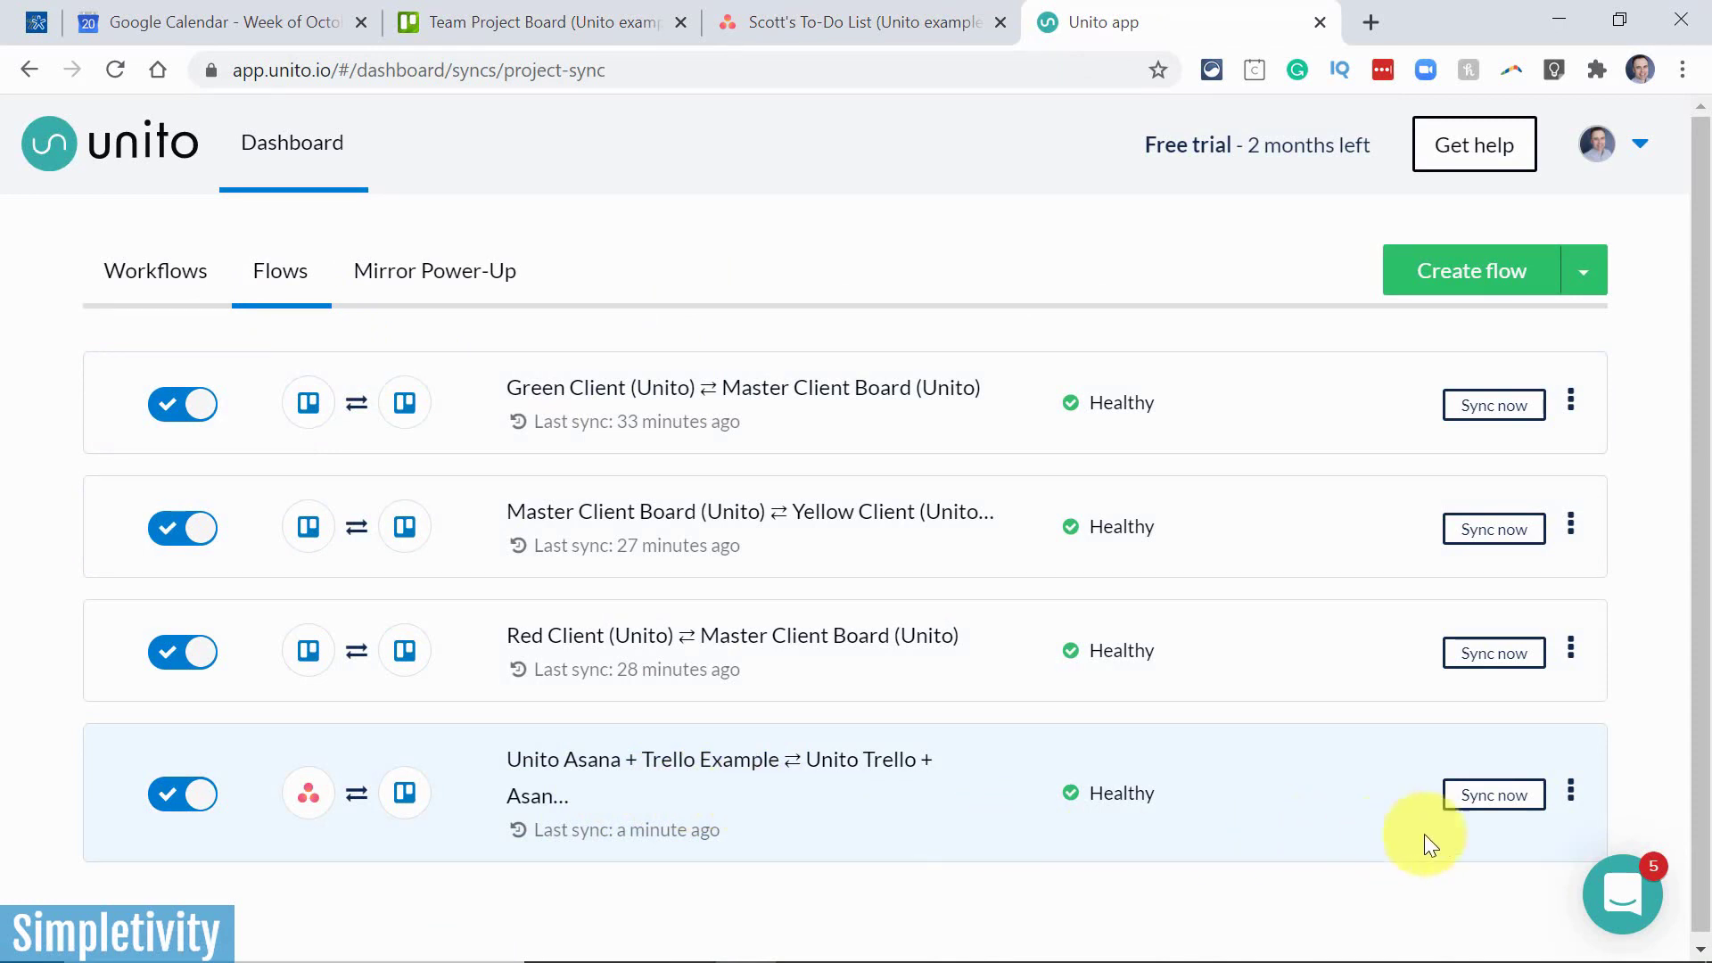
click(1572, 796)
click(1368, 859)
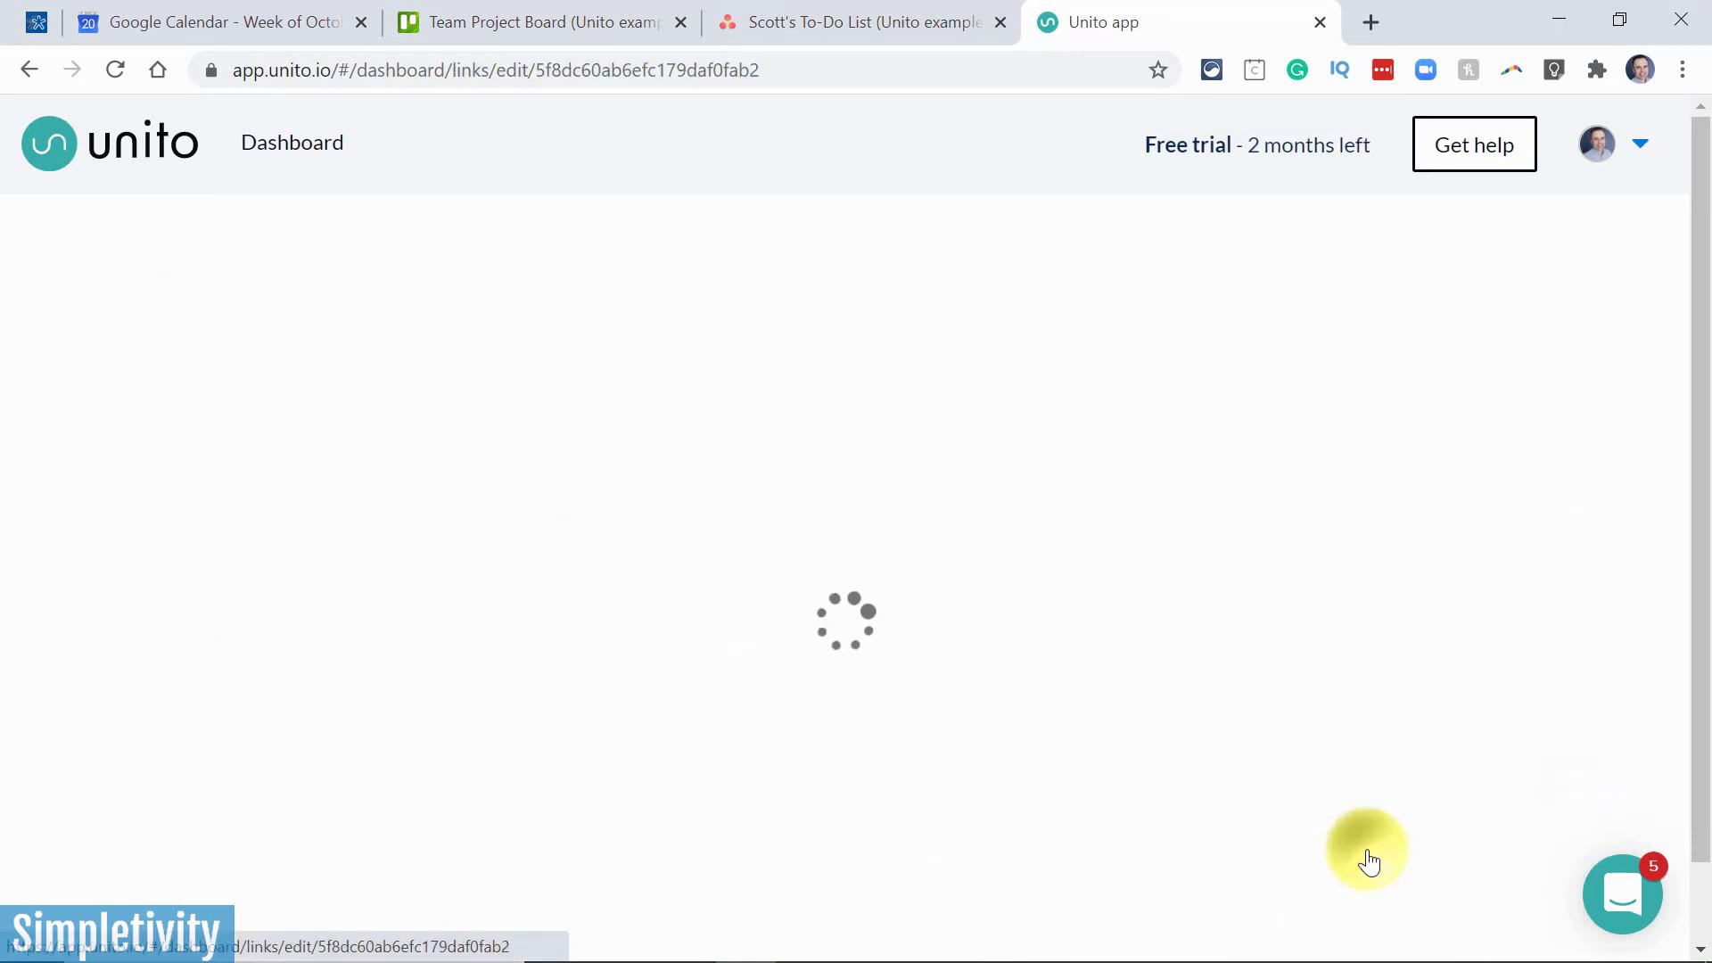
scroll(1544, 510, down, 3)
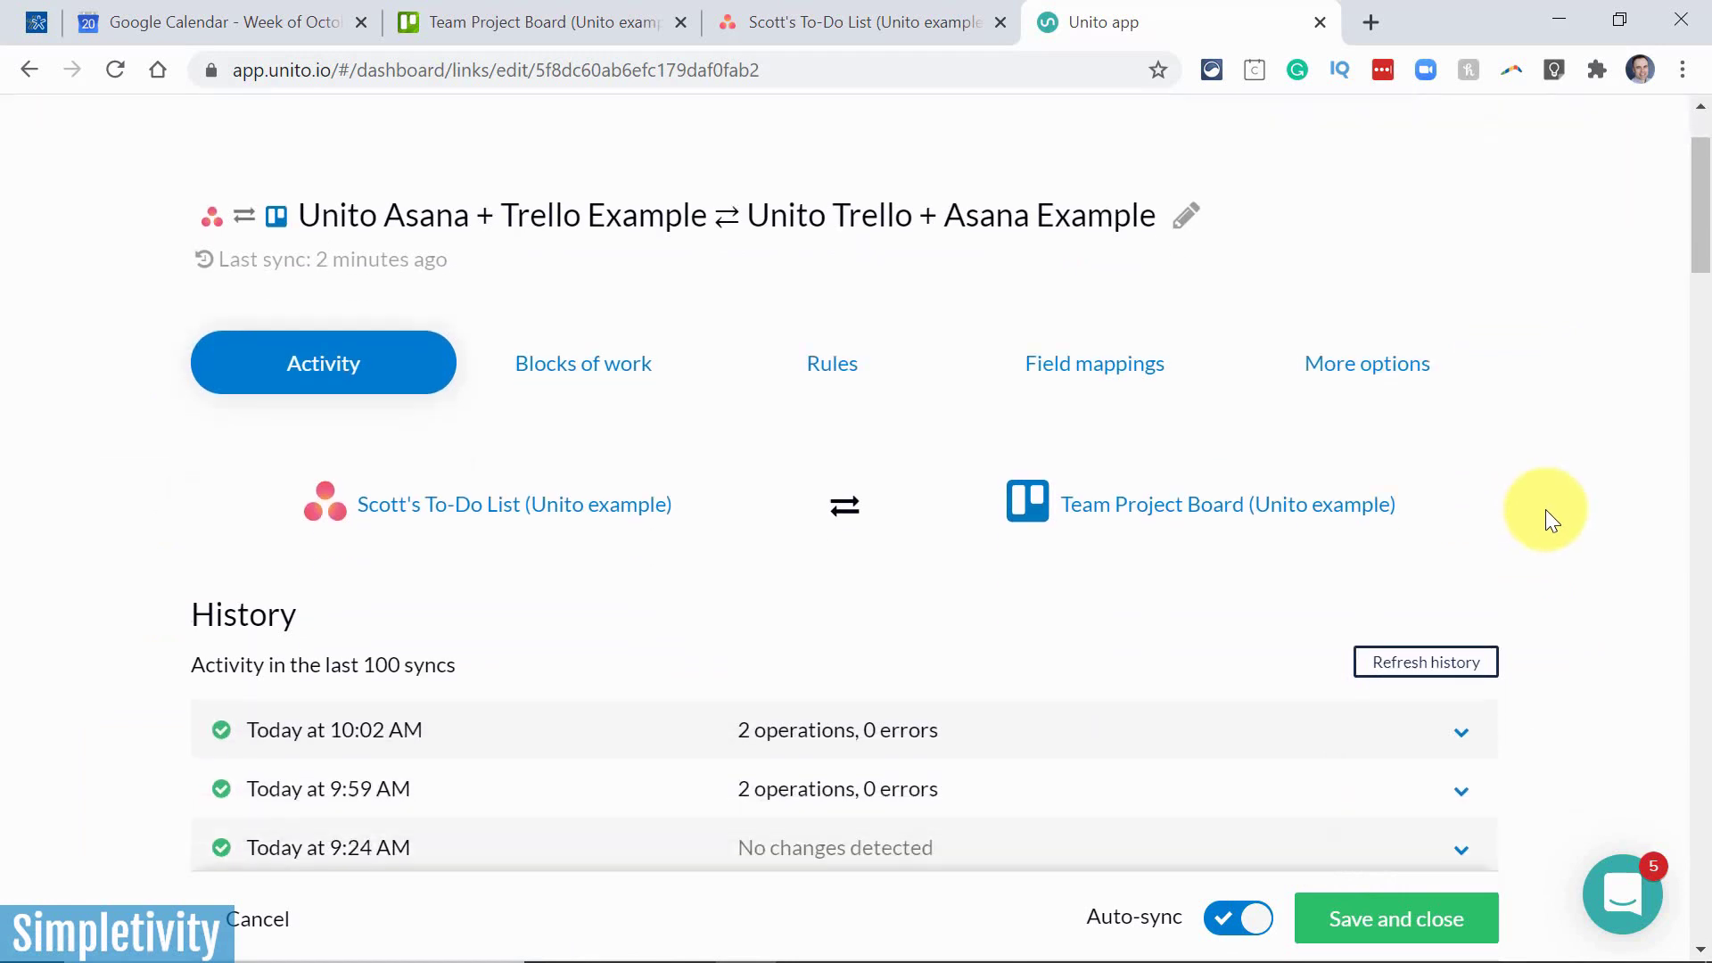
scroll(1545, 510, up, 2)
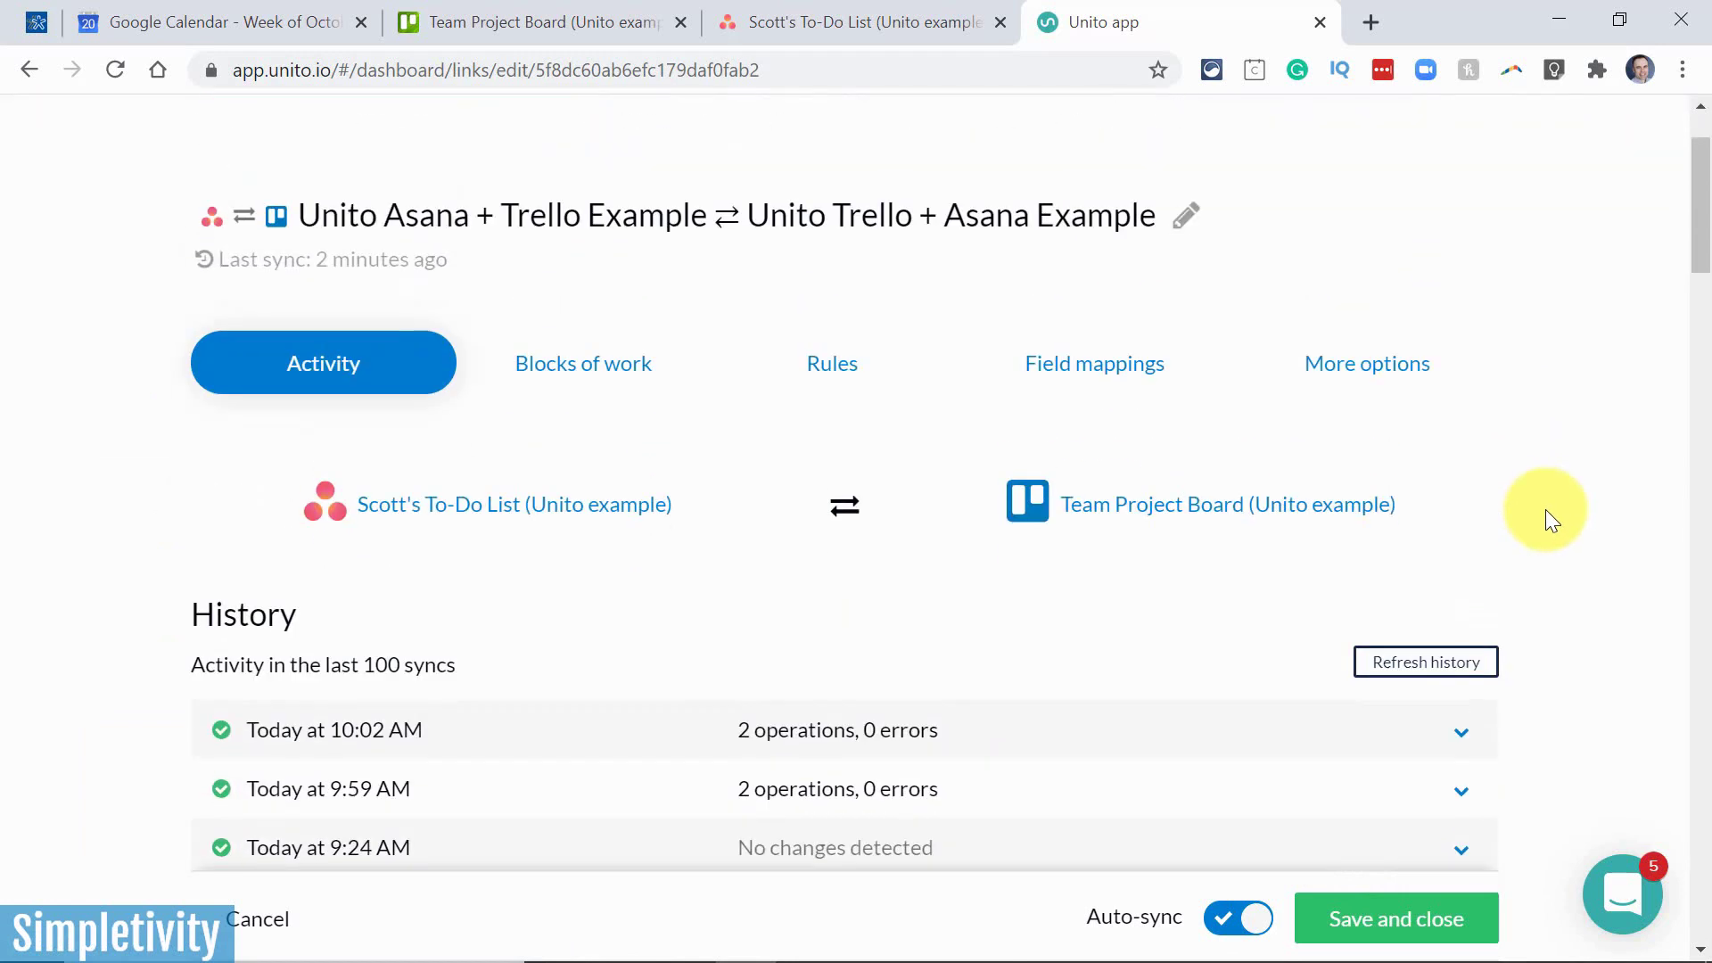
Review the flow's rules, which filter both sides to items assigned to one member.
click(812, 362)
scroll(1578, 476, down, 5)
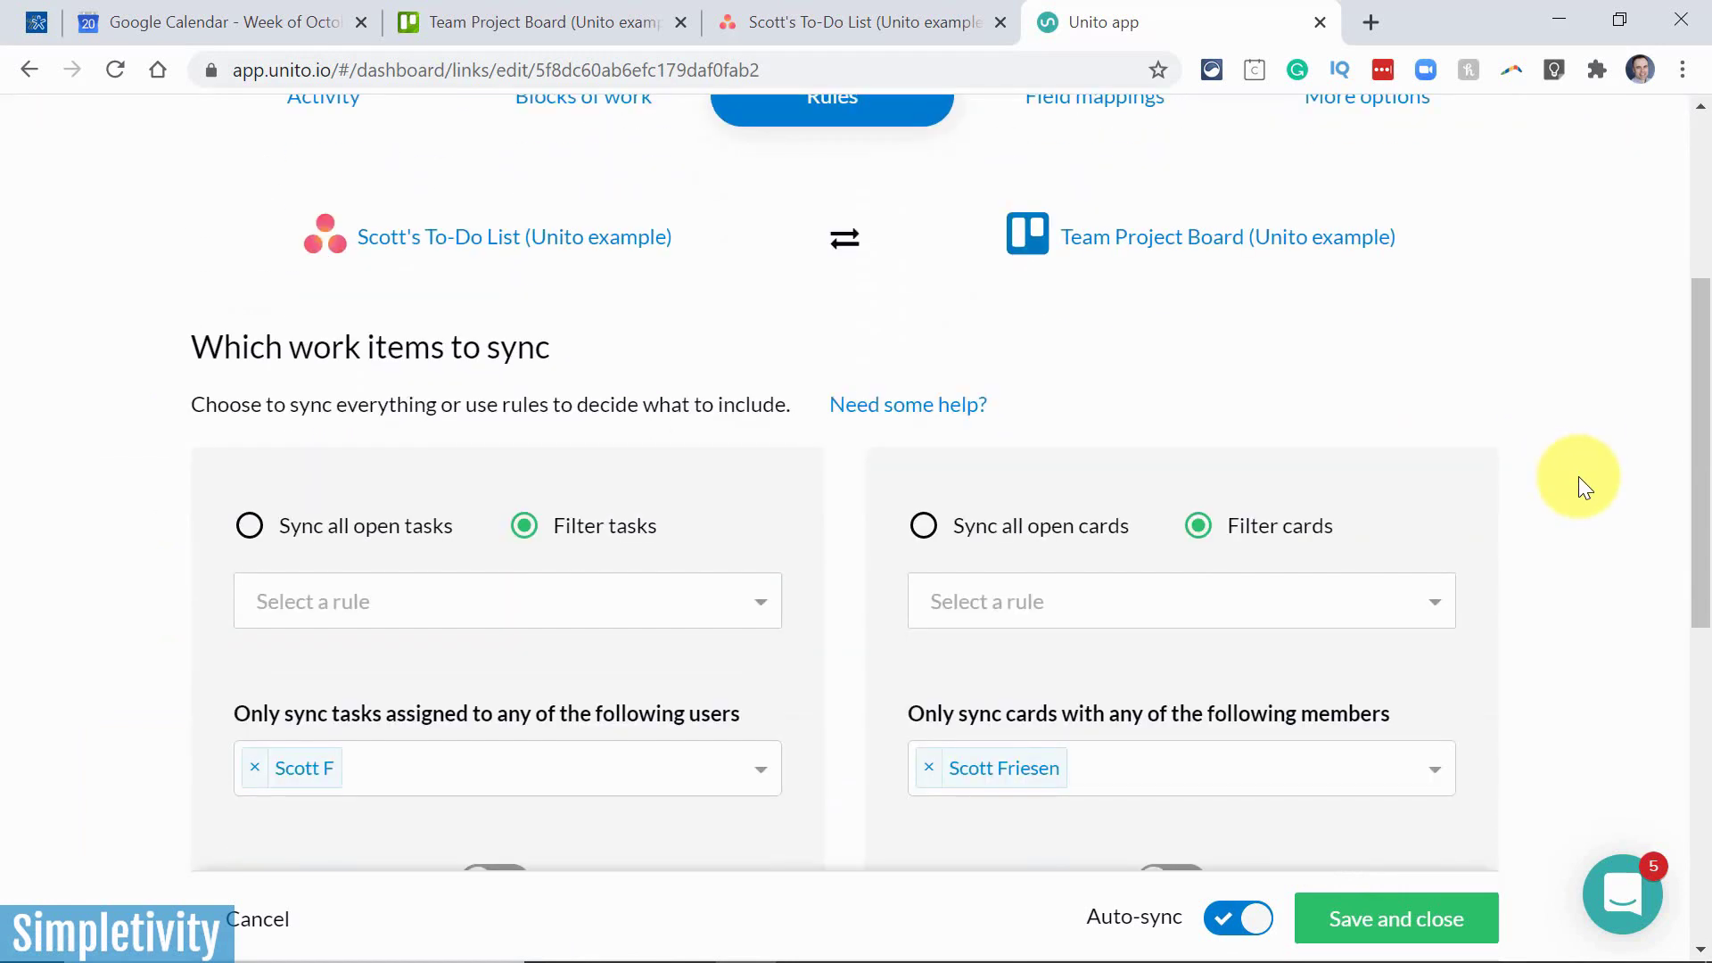
scroll(1329, 494, up, 2)
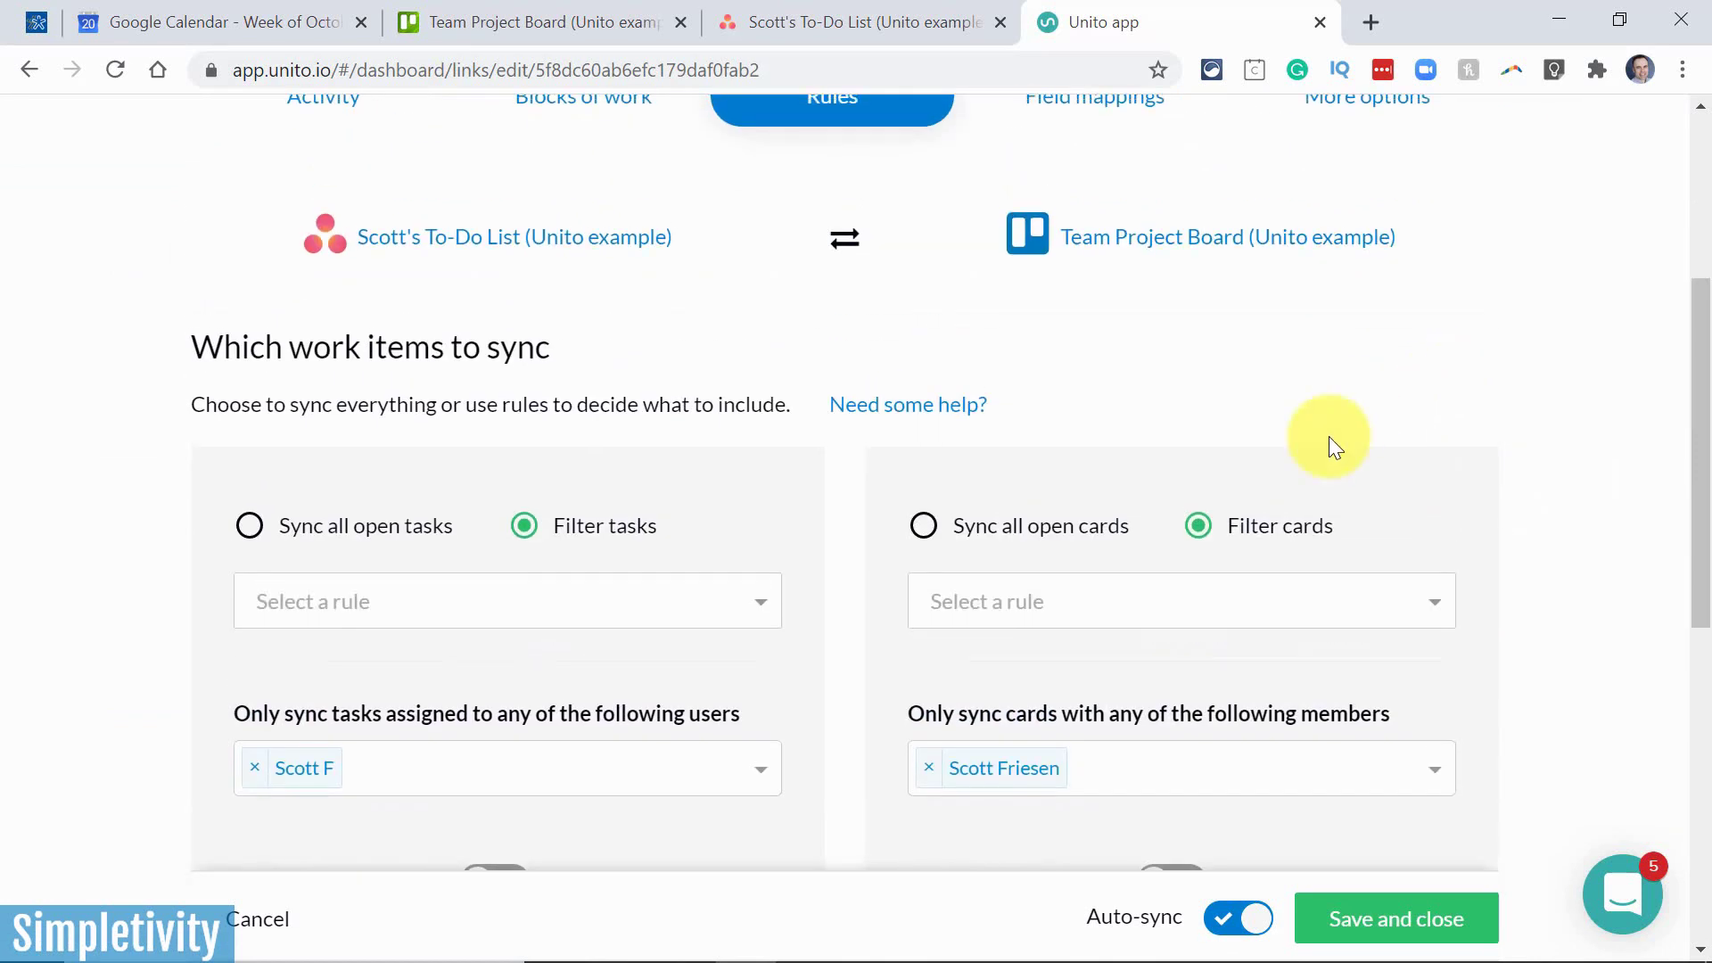
scroll(1393, 517, down, 2)
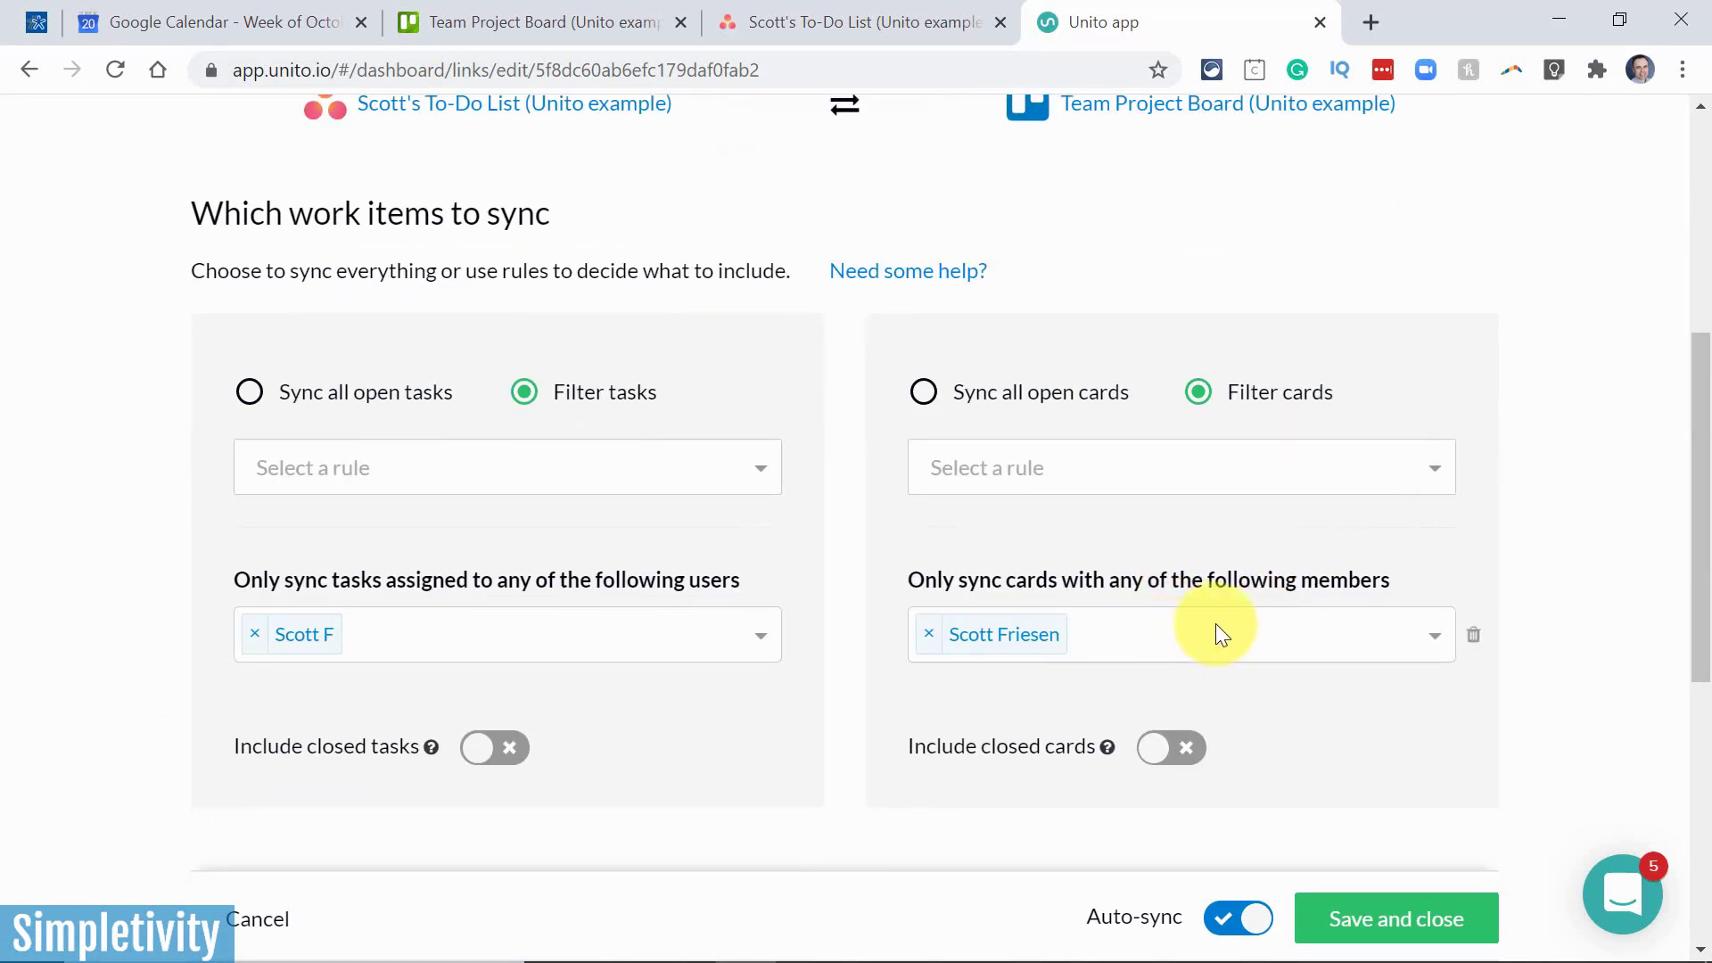
scroll(1122, 650, up, 2)
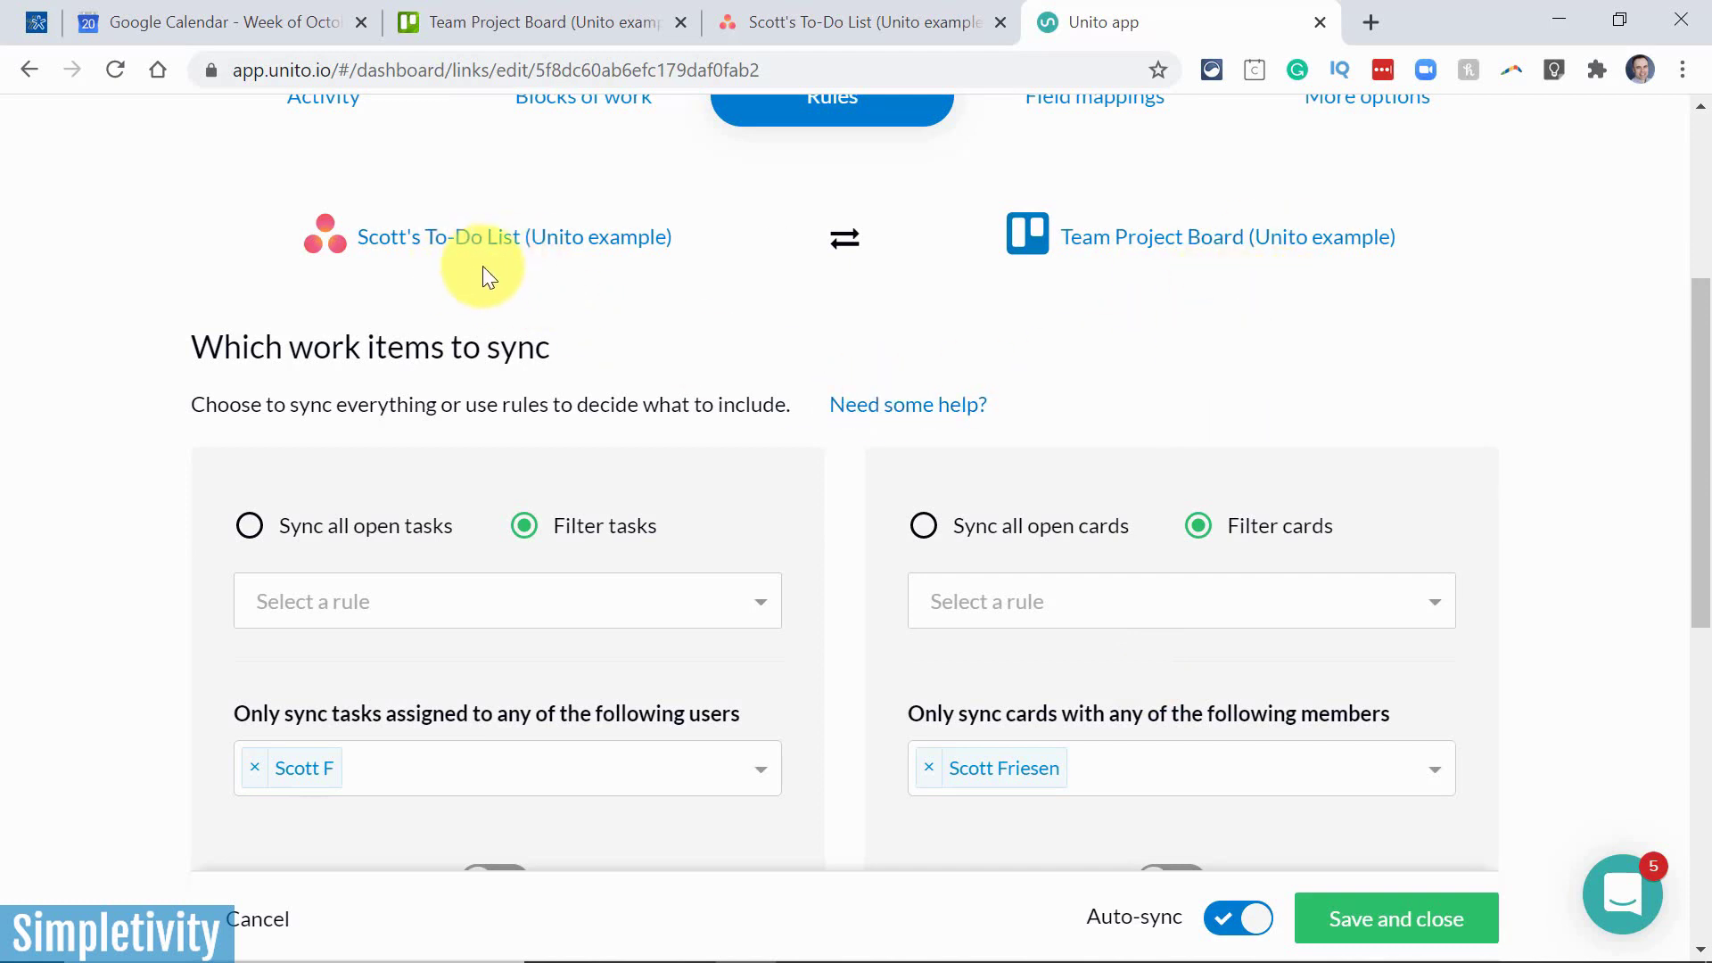
scroll(576, 339, up, 3)
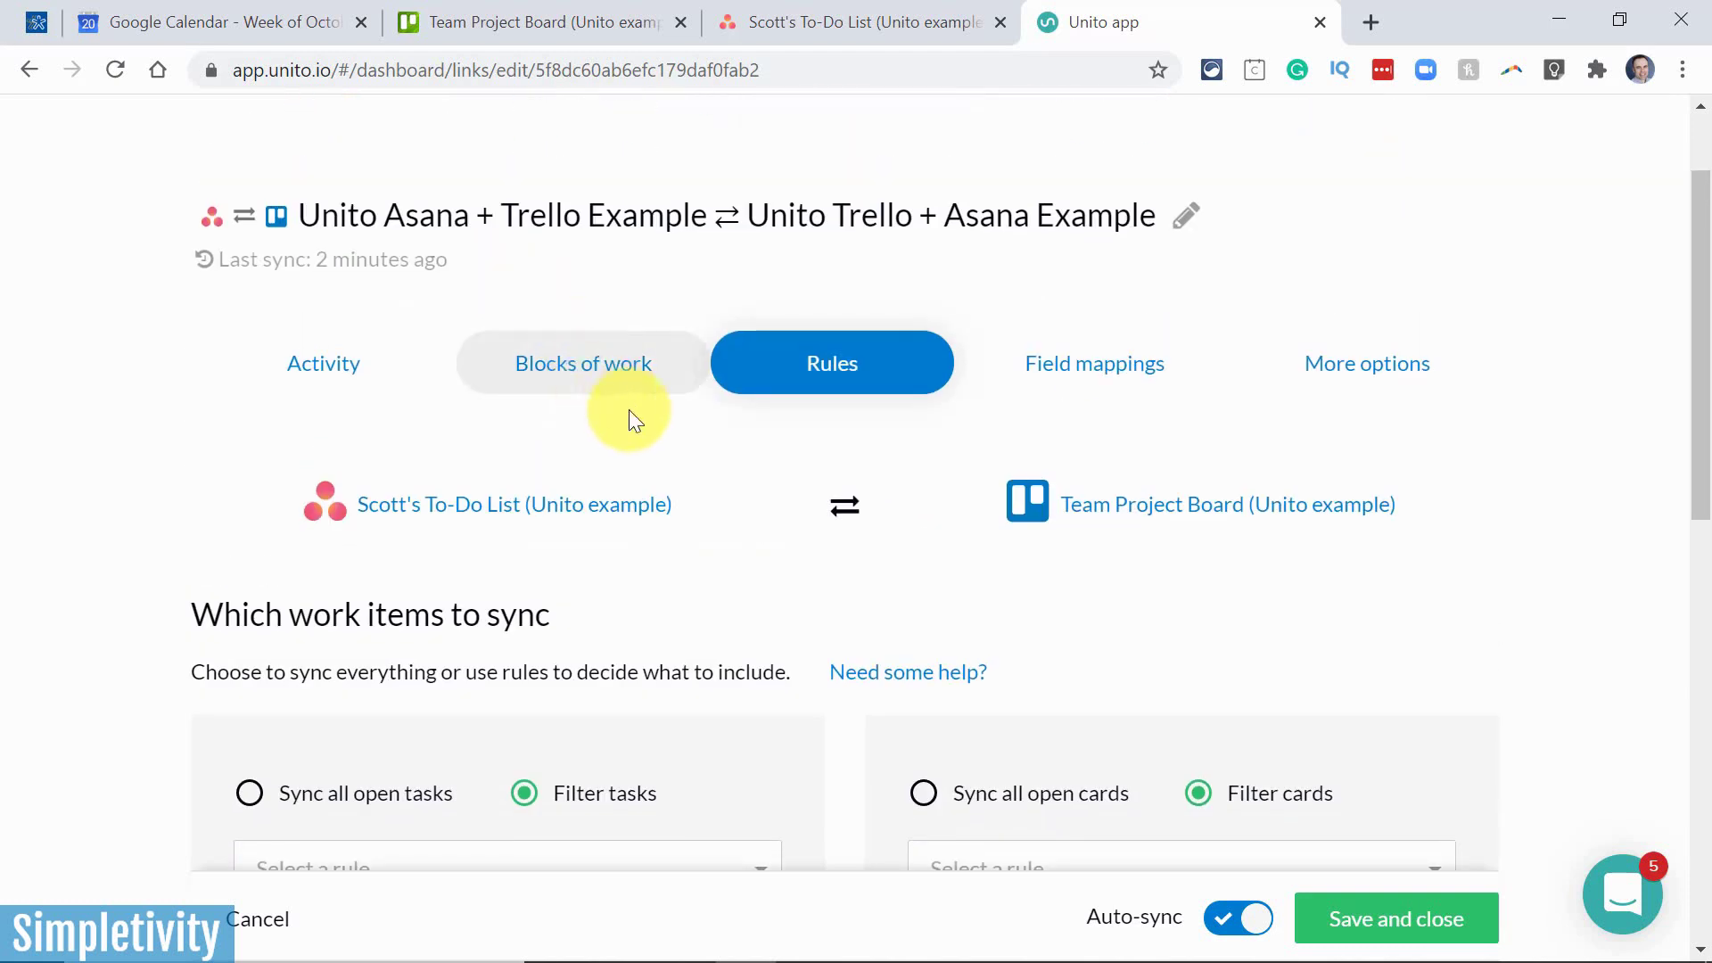
Scroll through the flow's Asana–Trello field mapping rows.
click(1095, 375)
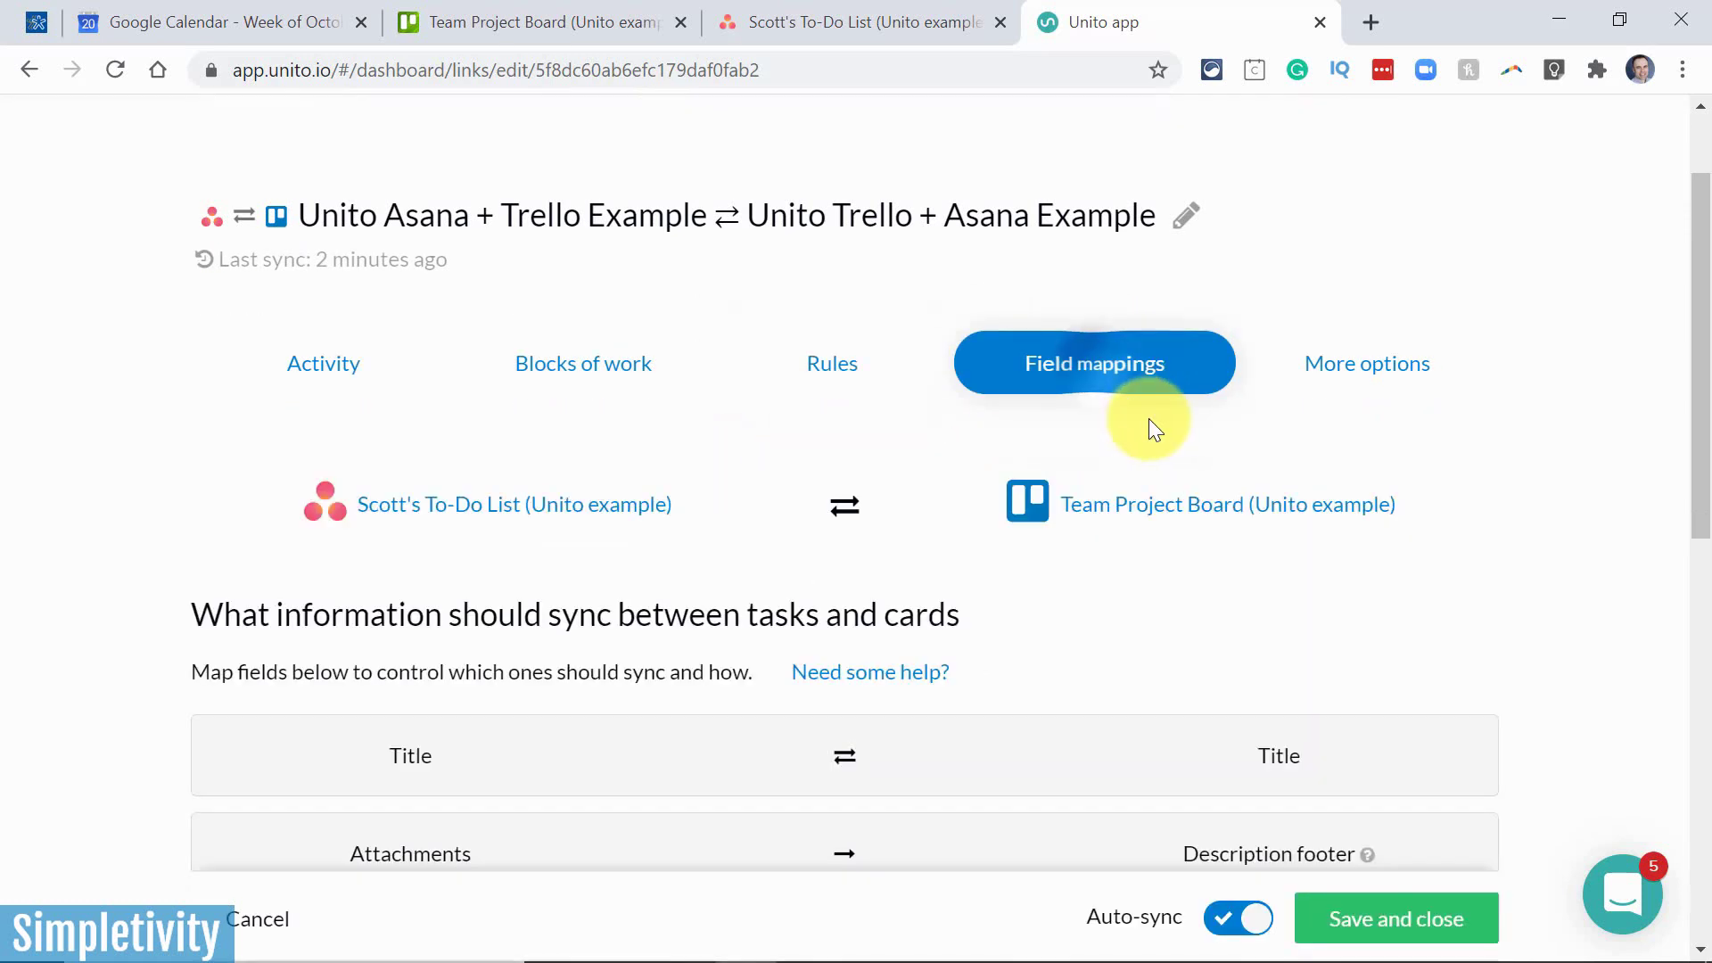
scroll(1516, 463, down, 5)
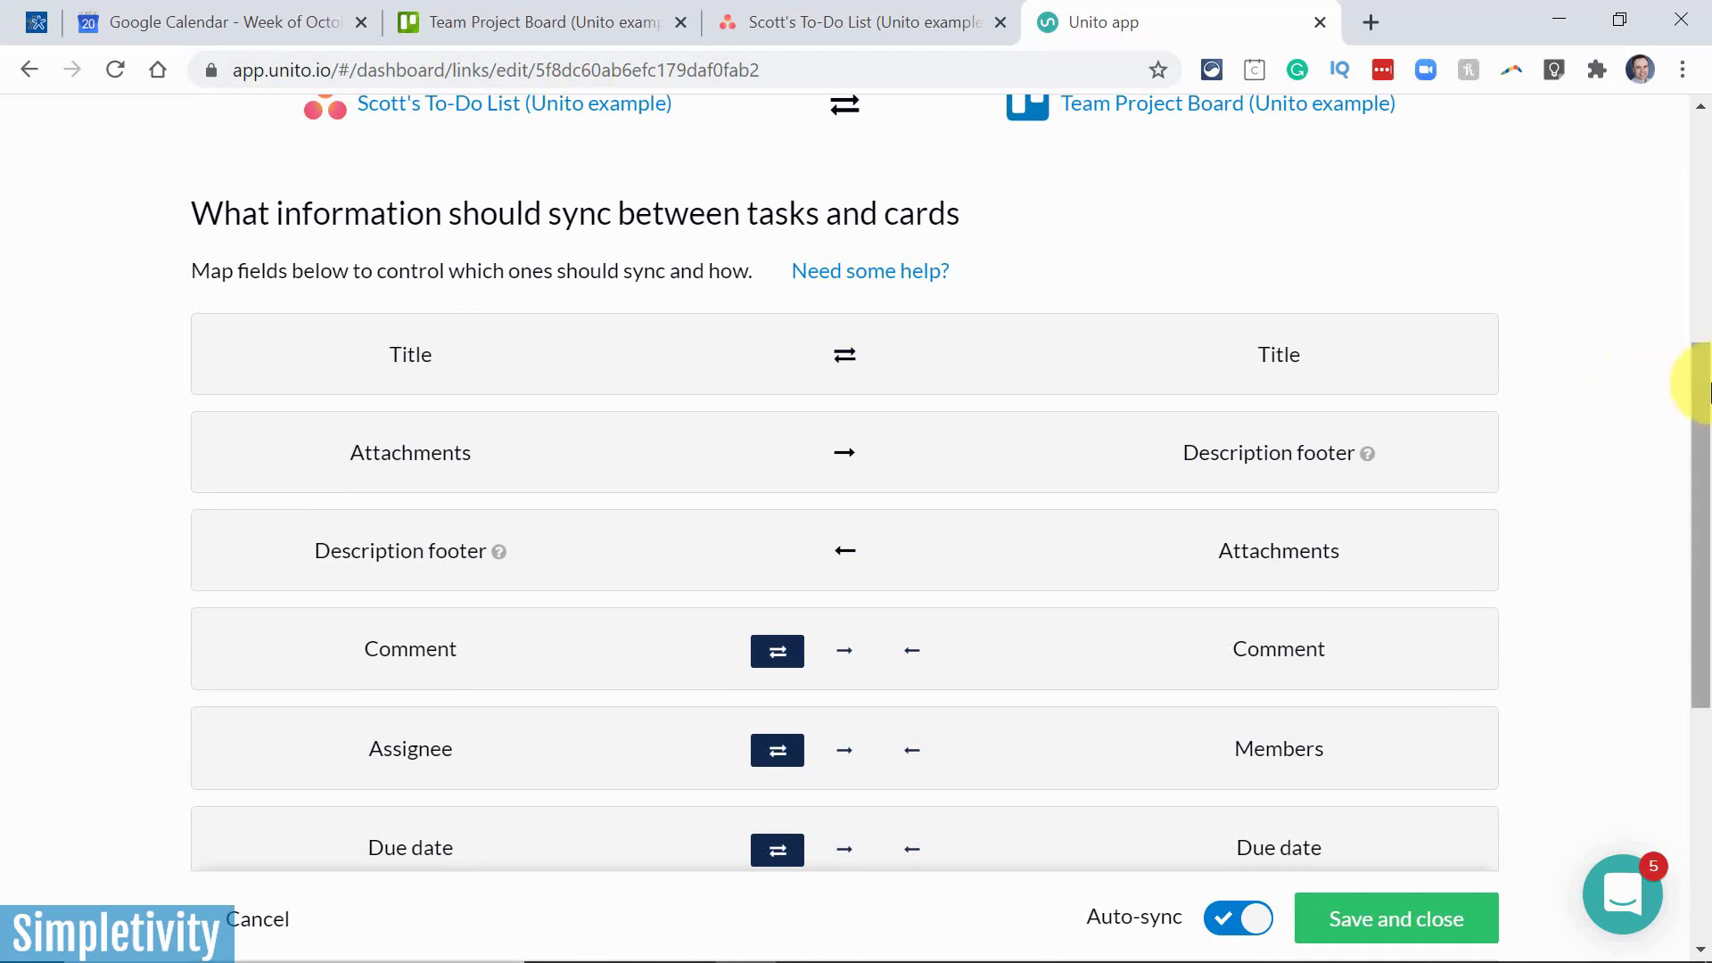
drag(1688, 371, 1703, 426)
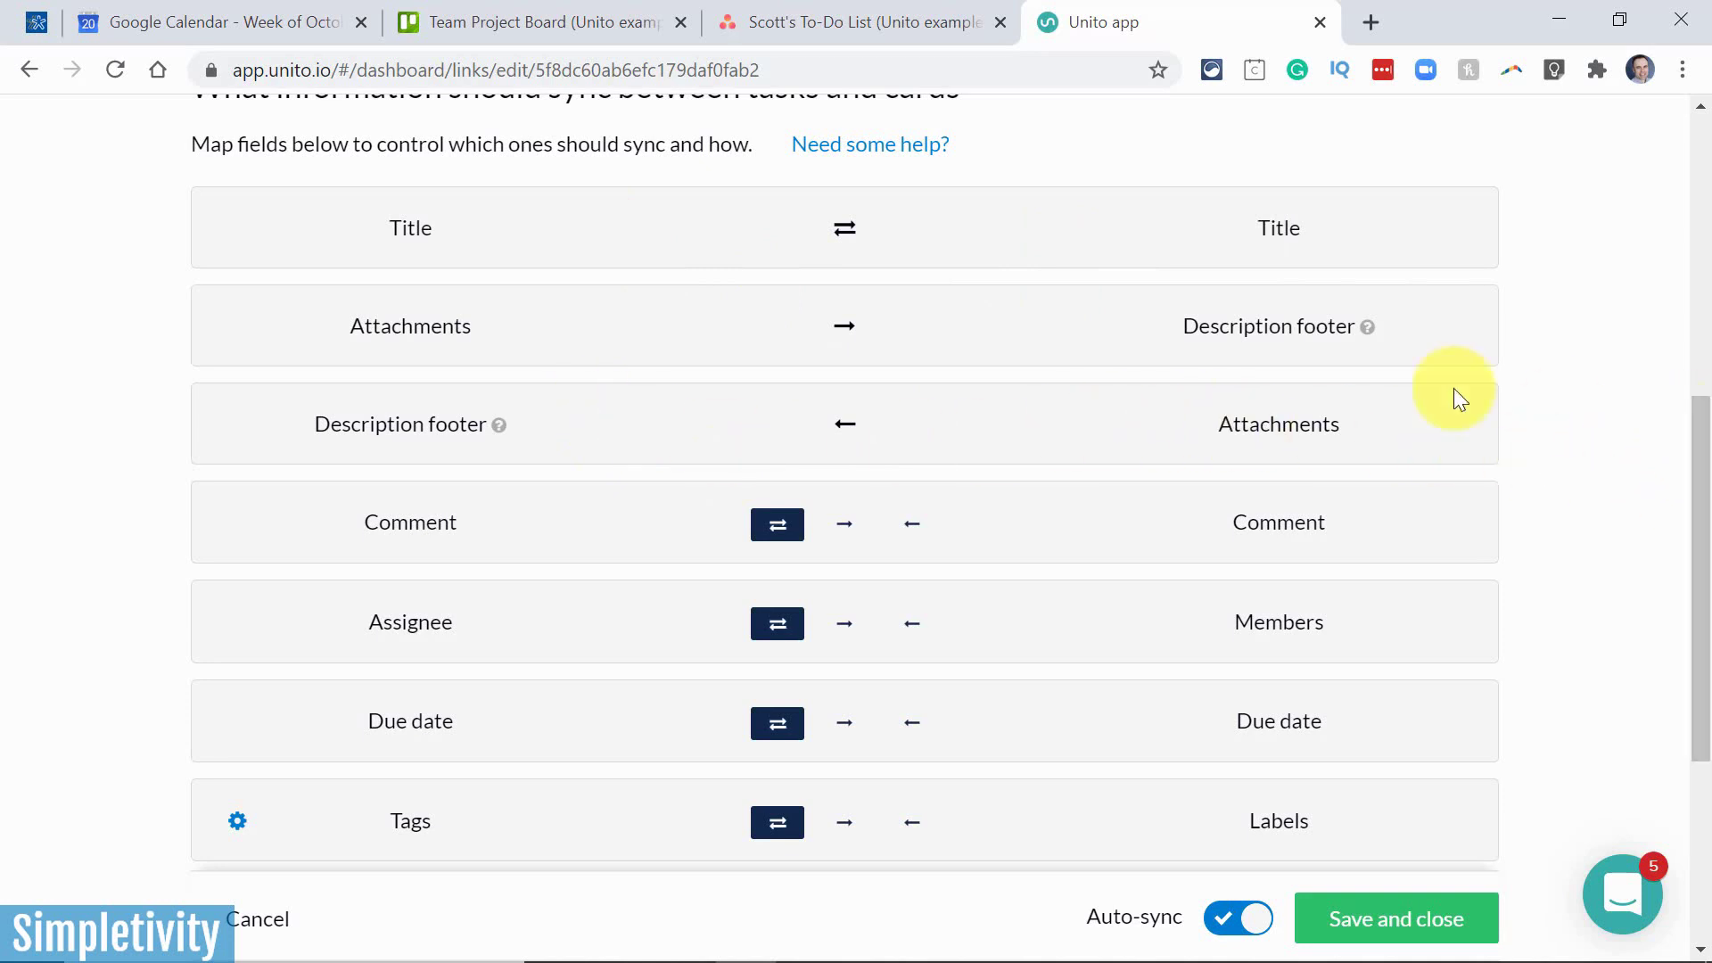
drag(1705, 446, 1705, 541)
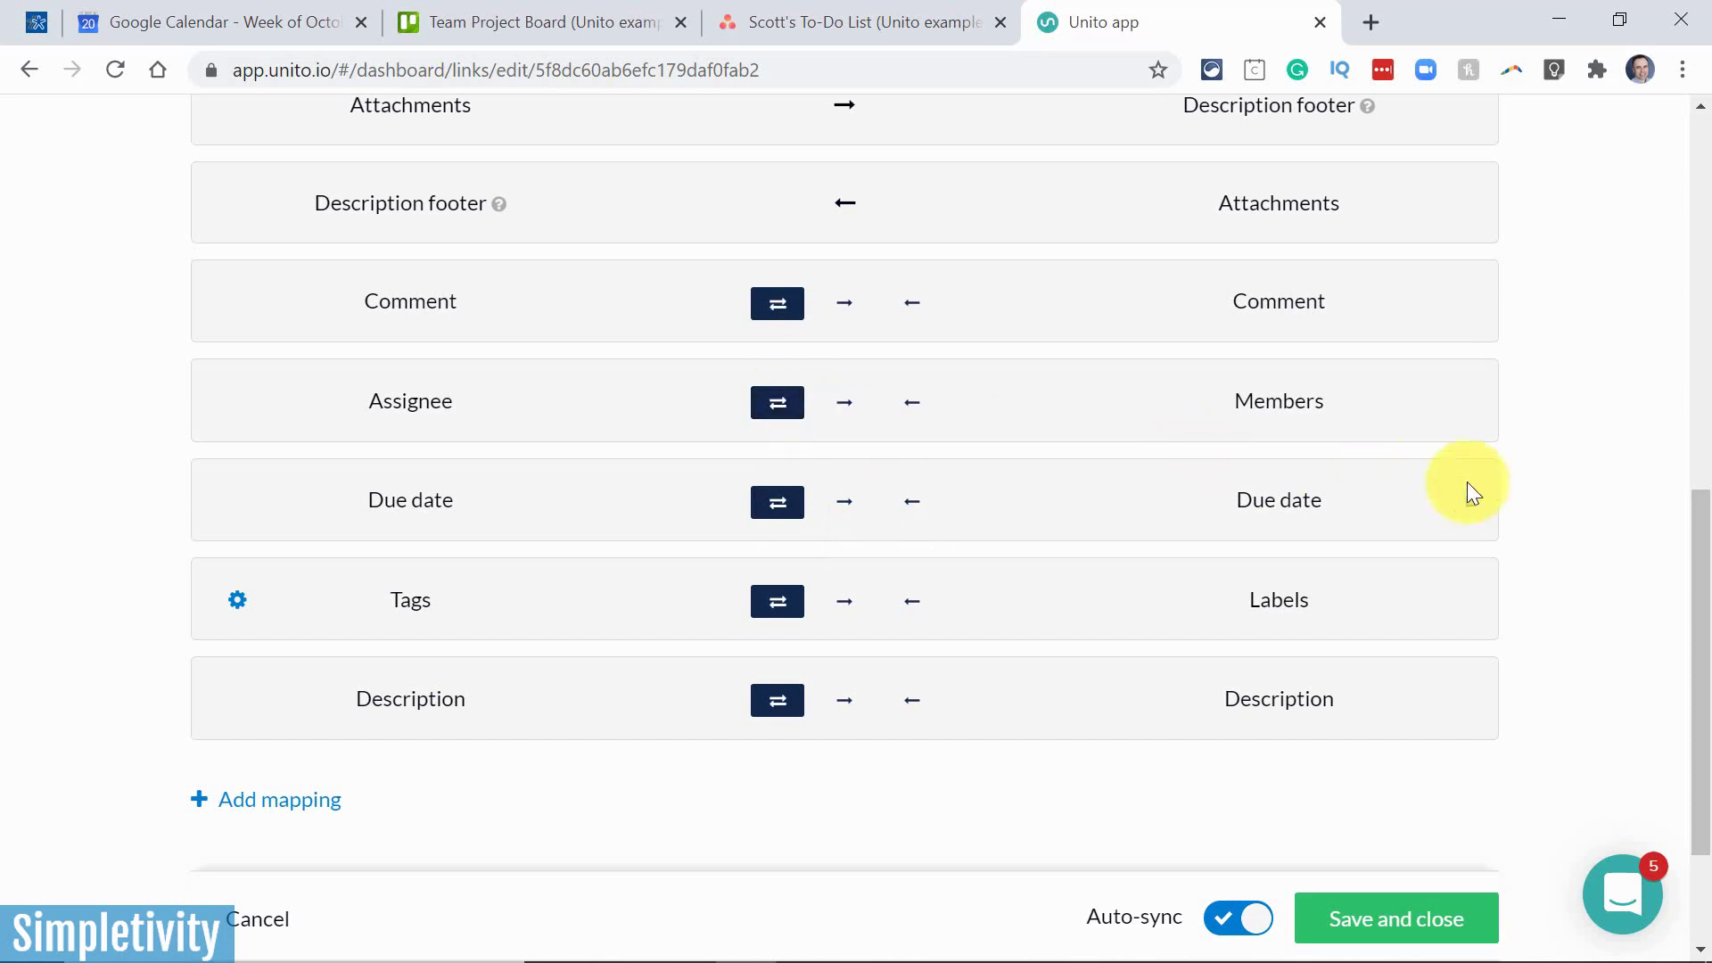
scroll(1553, 497, up, 10)
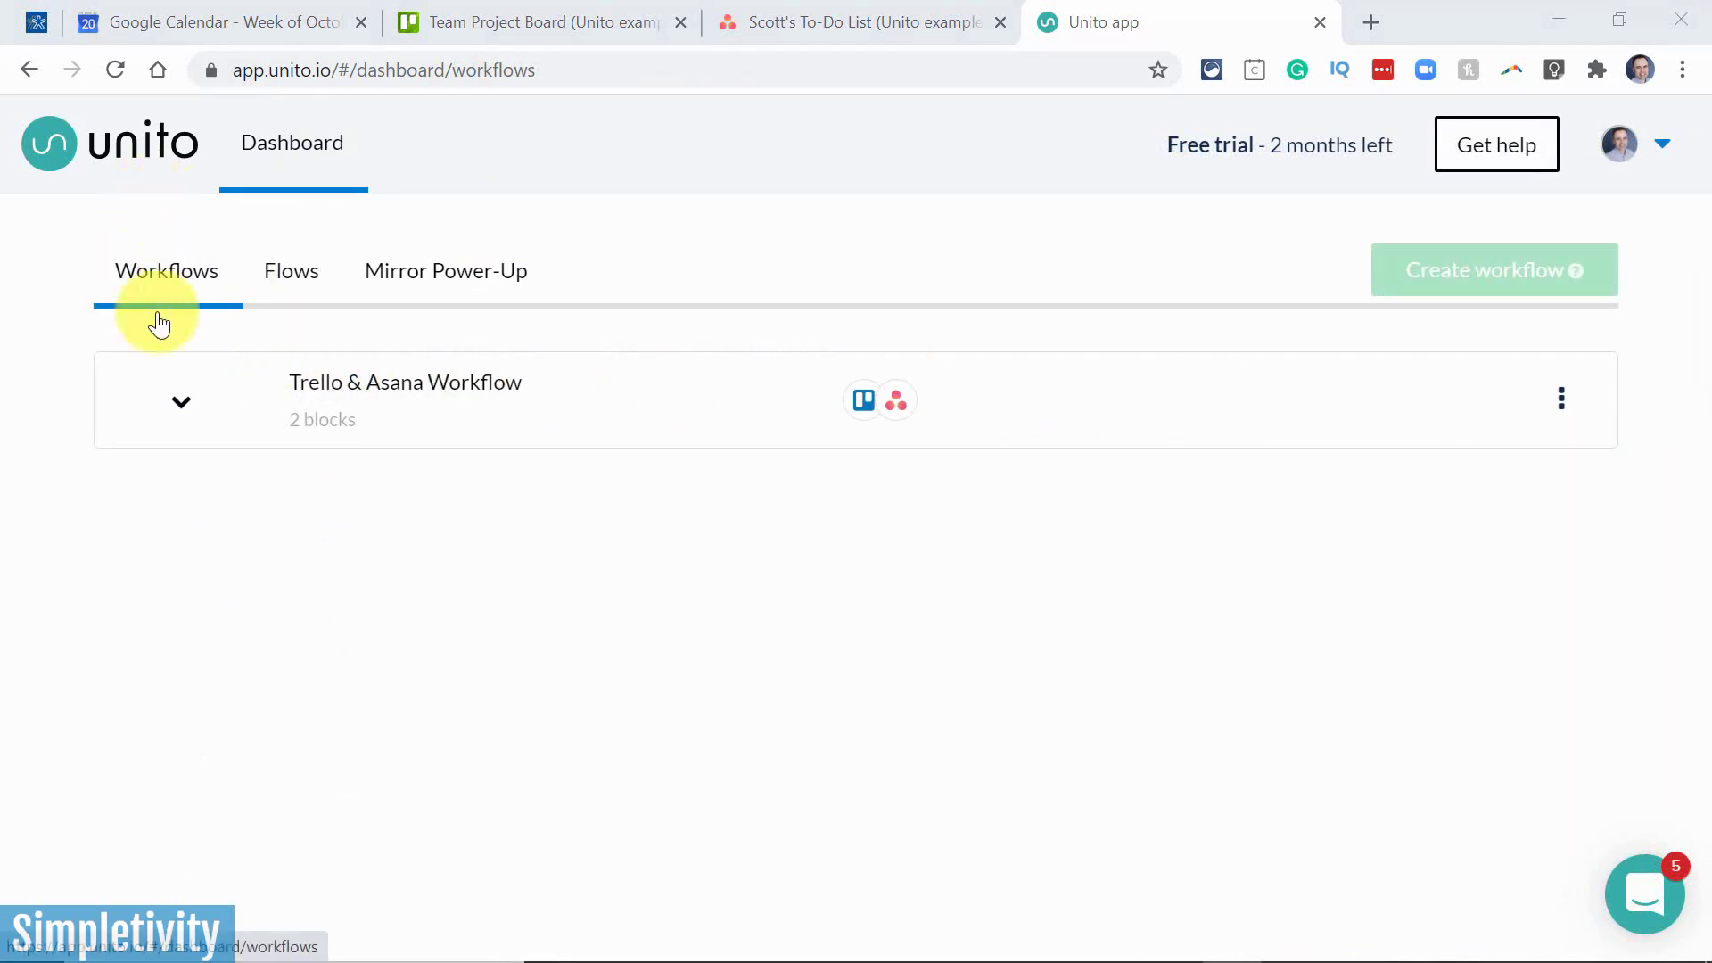
Open the Trello & Asana Workflow canvas showing the linked Asana and Team Project Board blocks.
click(1564, 398)
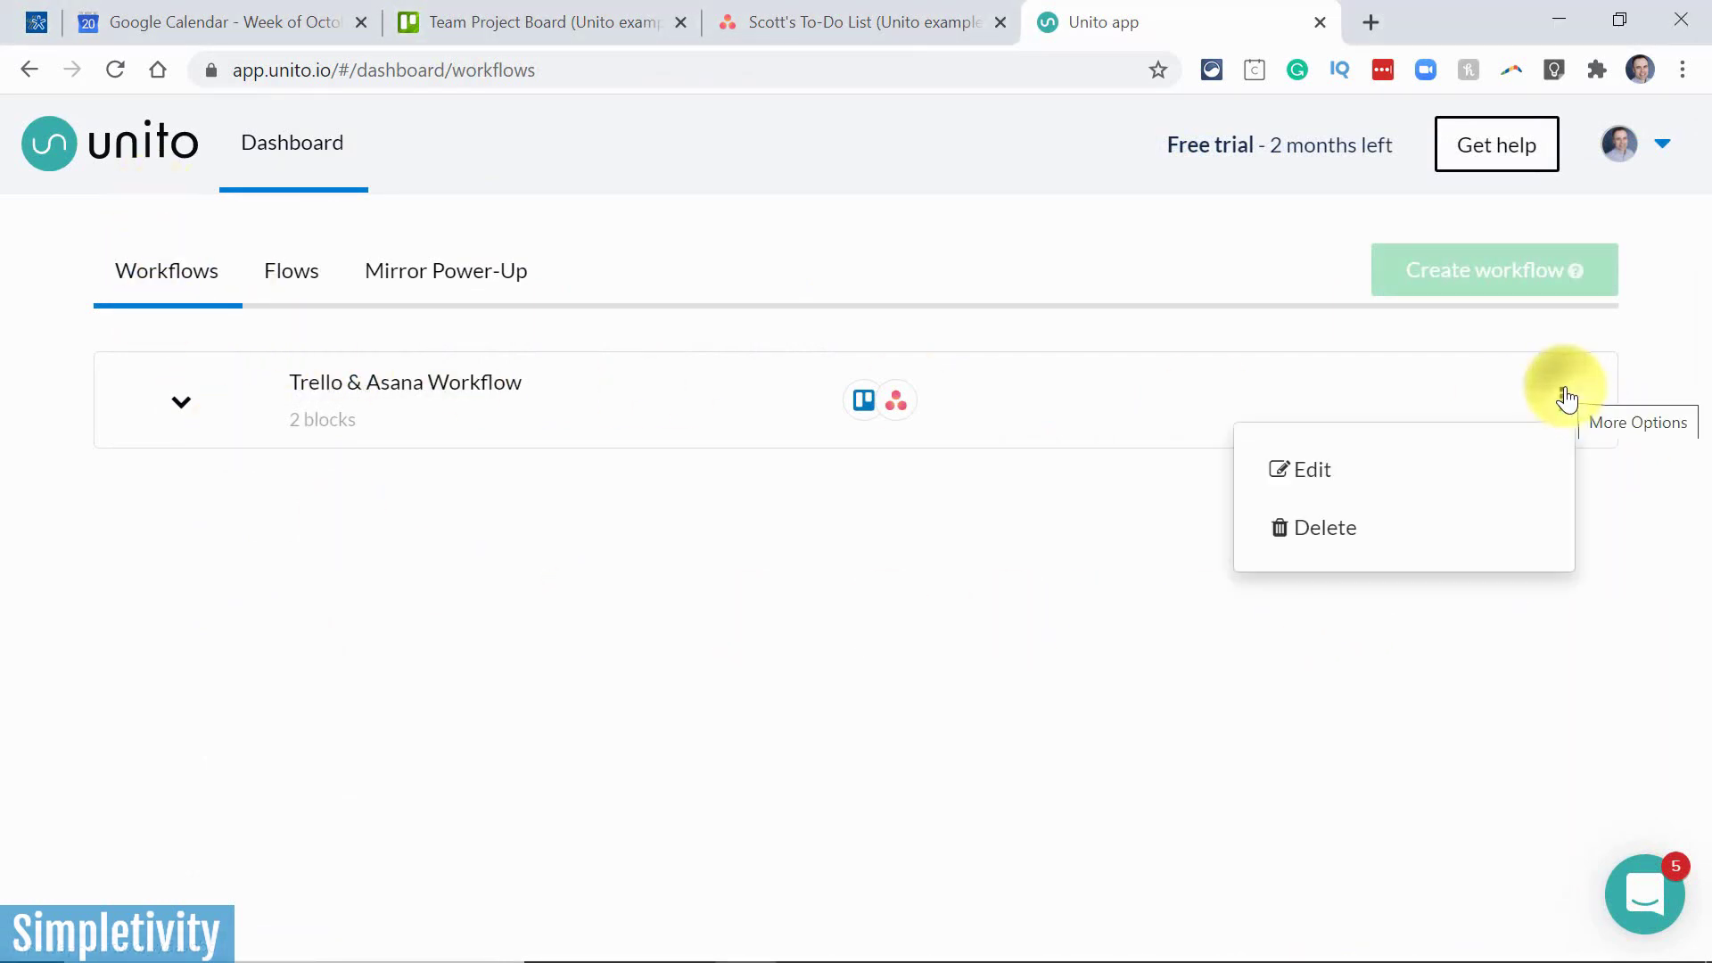
click(1338, 481)
drag(1306, 499, 797, 393)
mouse_move(848, 306)
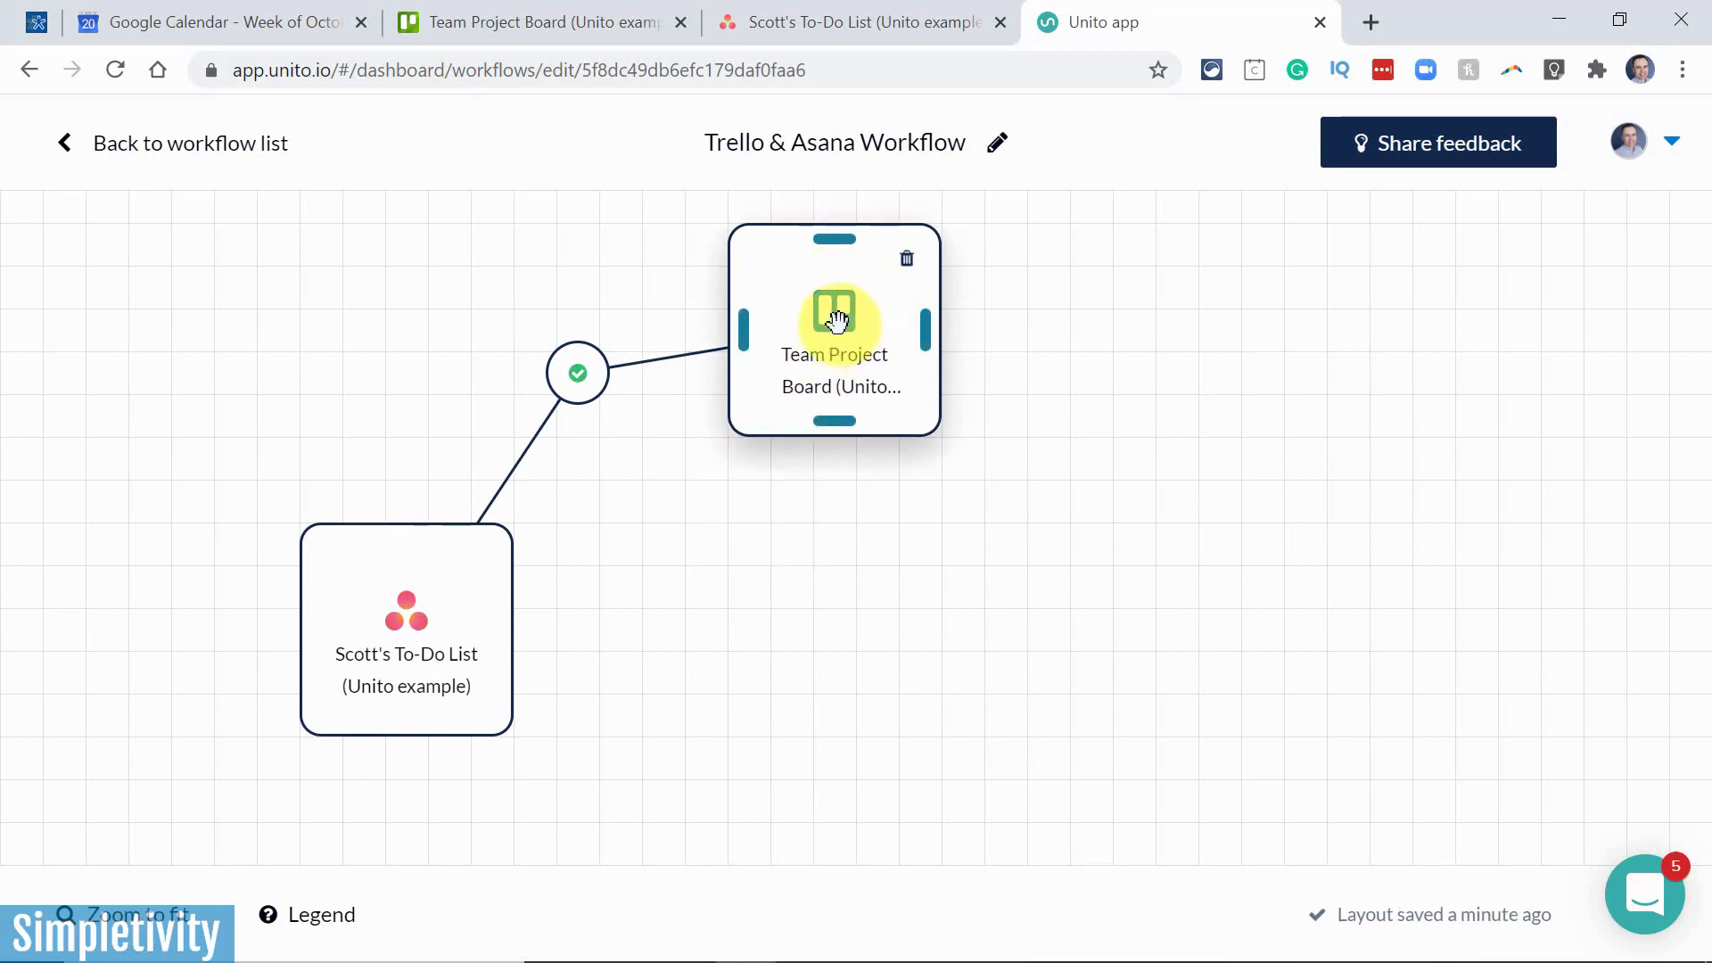
mouse_move(420, 623)
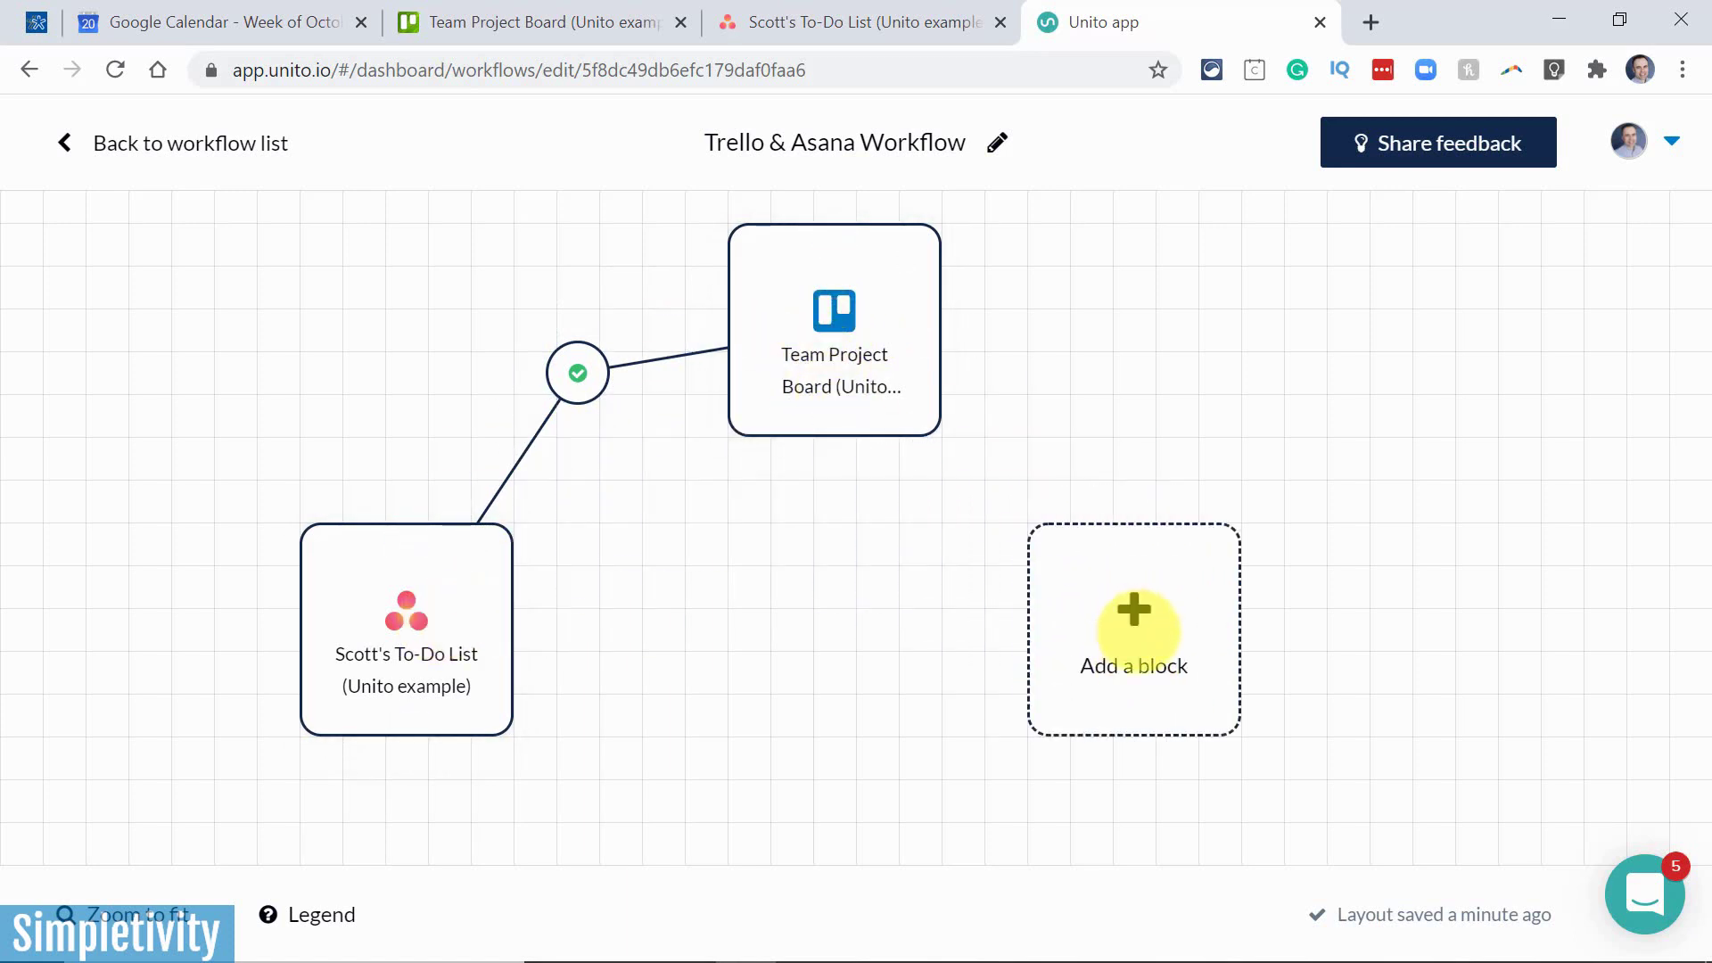
Add a block on the Trello account for the '.Test Board' board to the workflow canvas.
click(1135, 629)
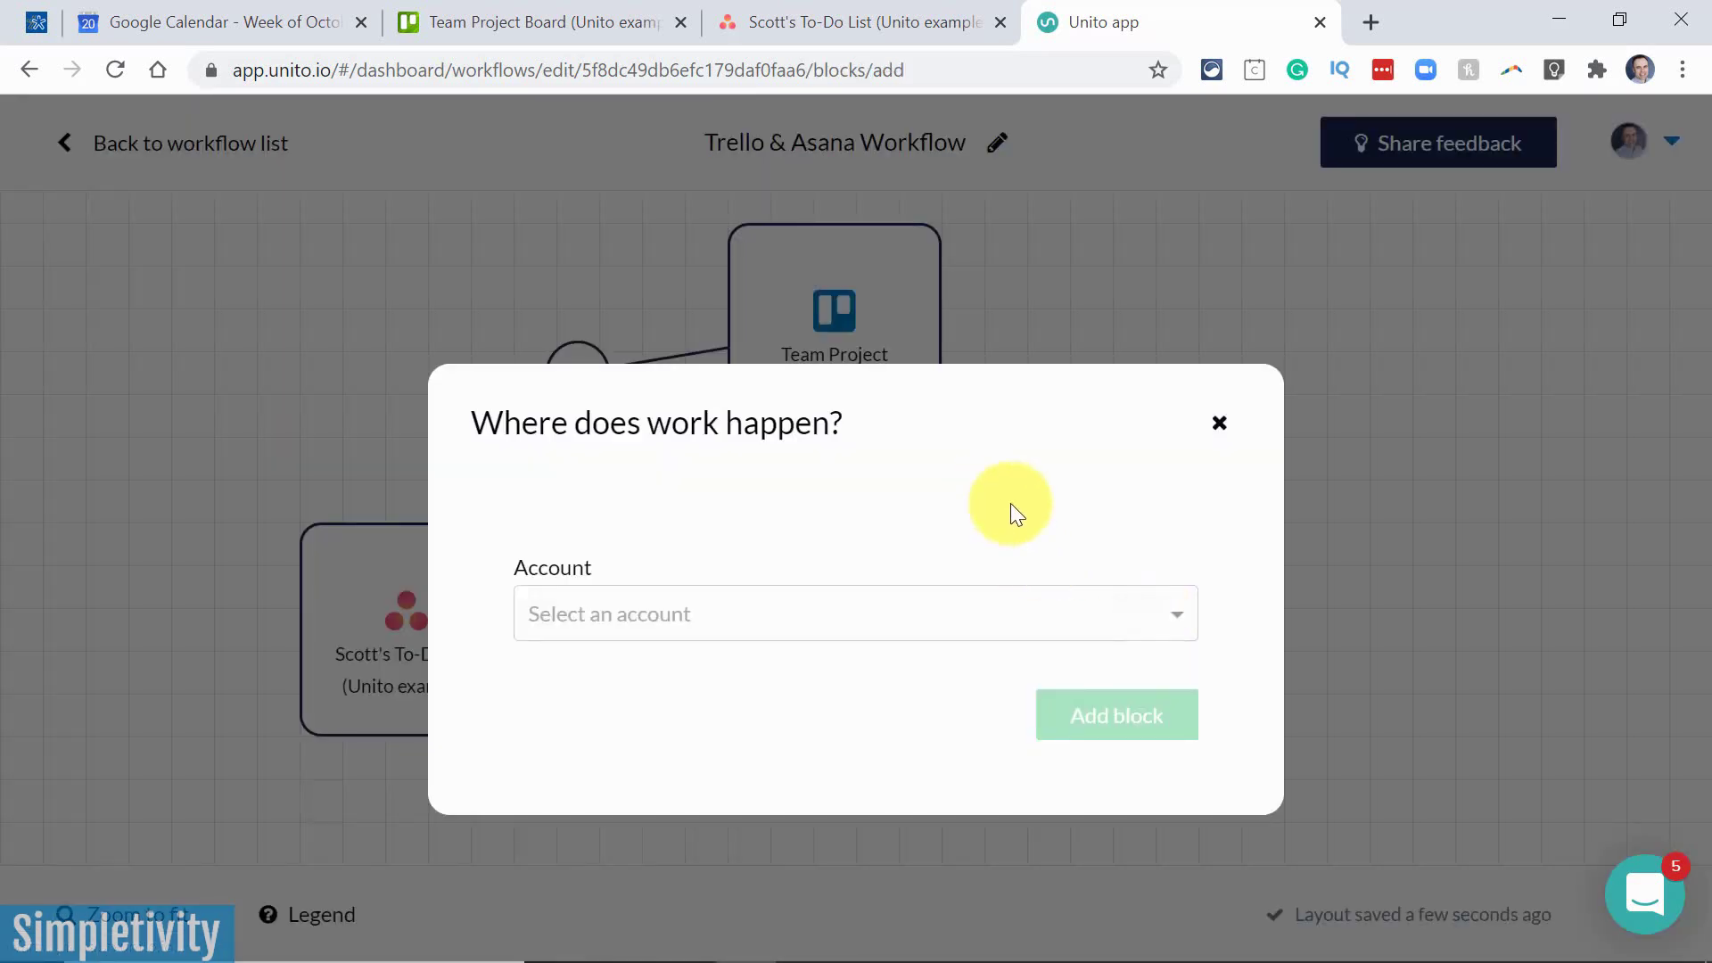
click(865, 626)
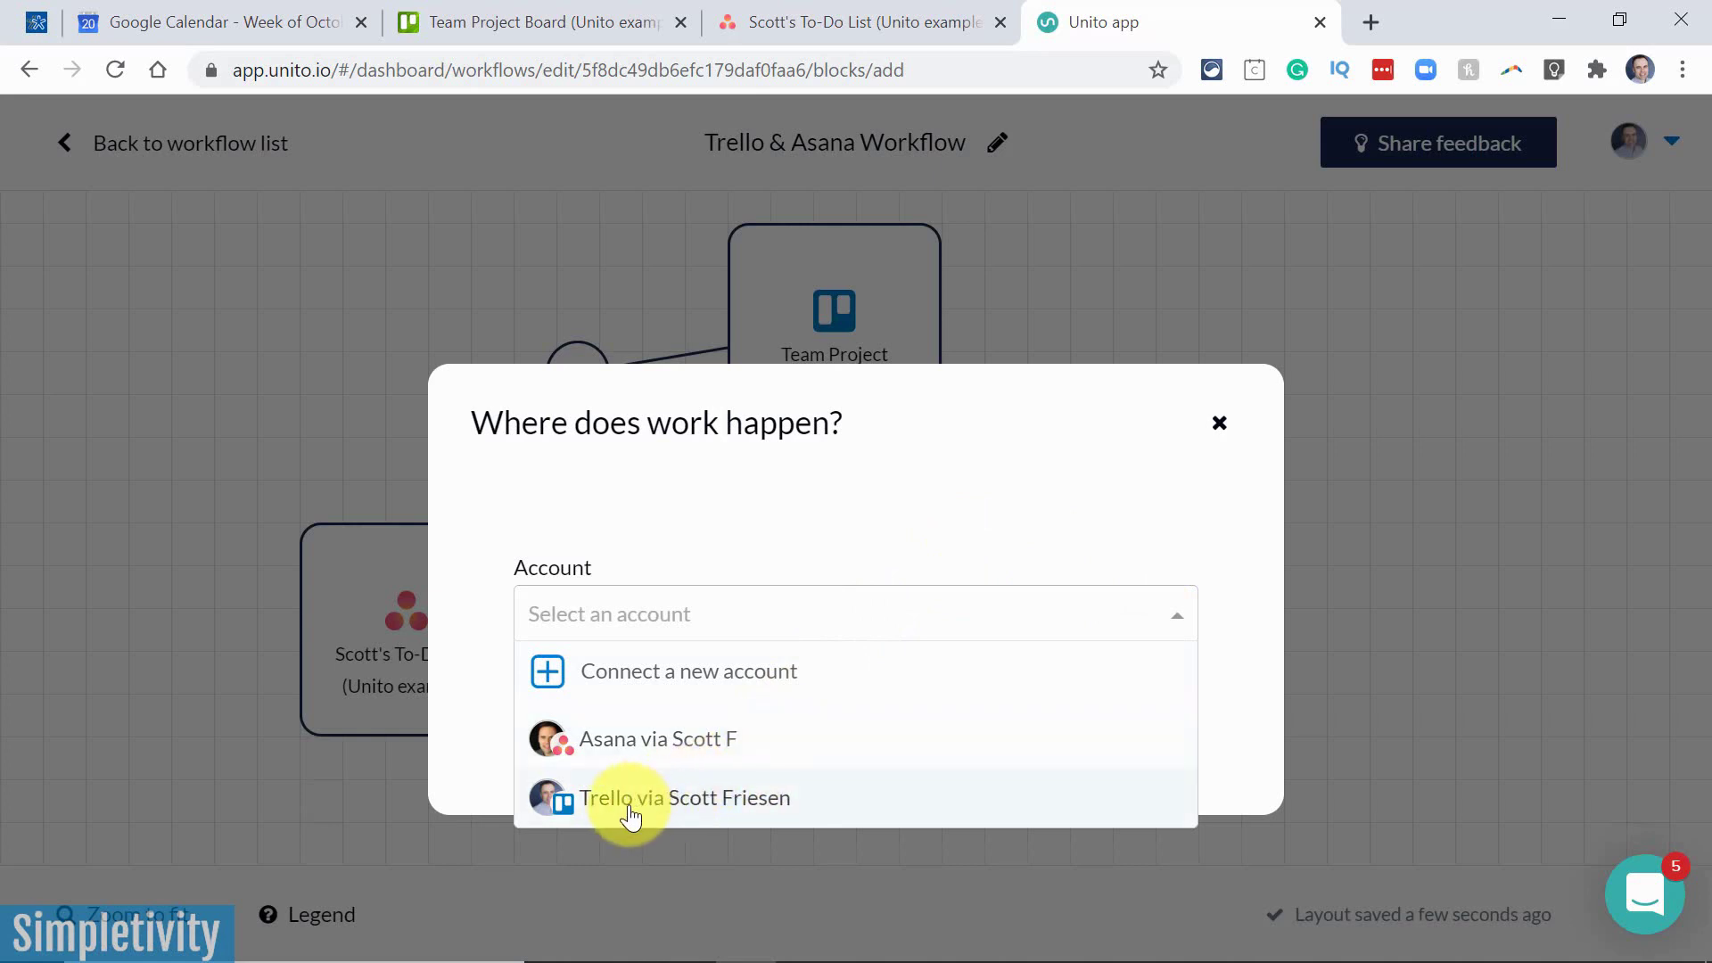
click(695, 809)
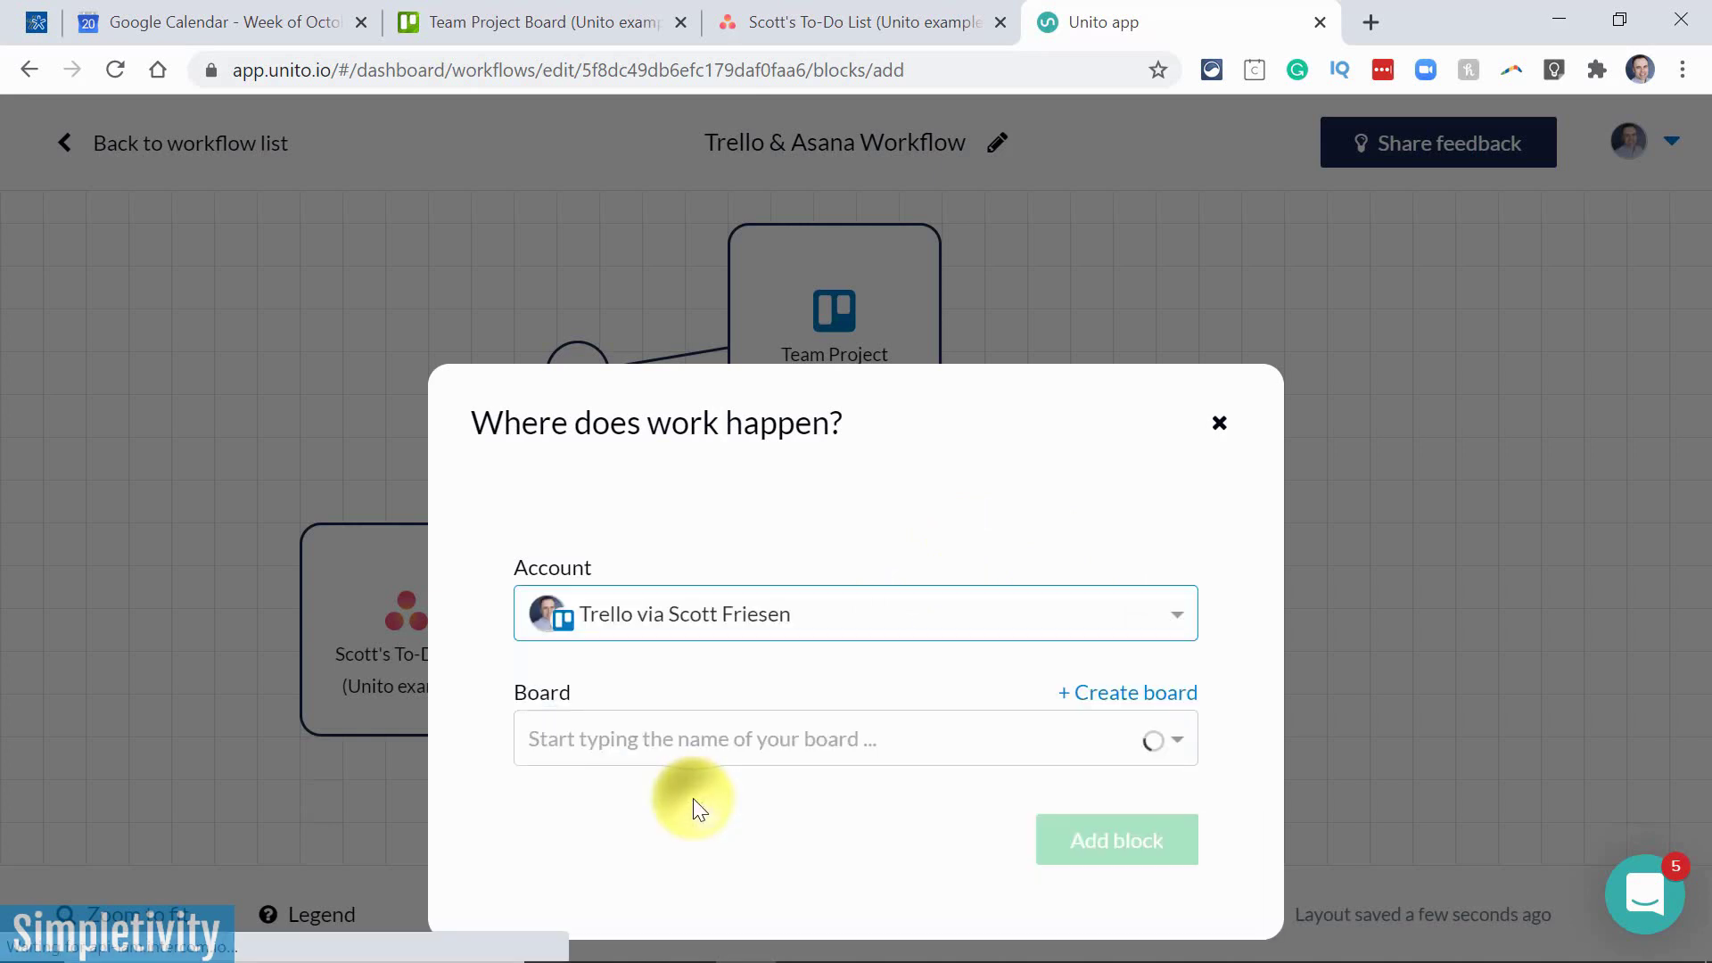
click(758, 742)
scroll(700, 816, down, 2)
click(638, 826)
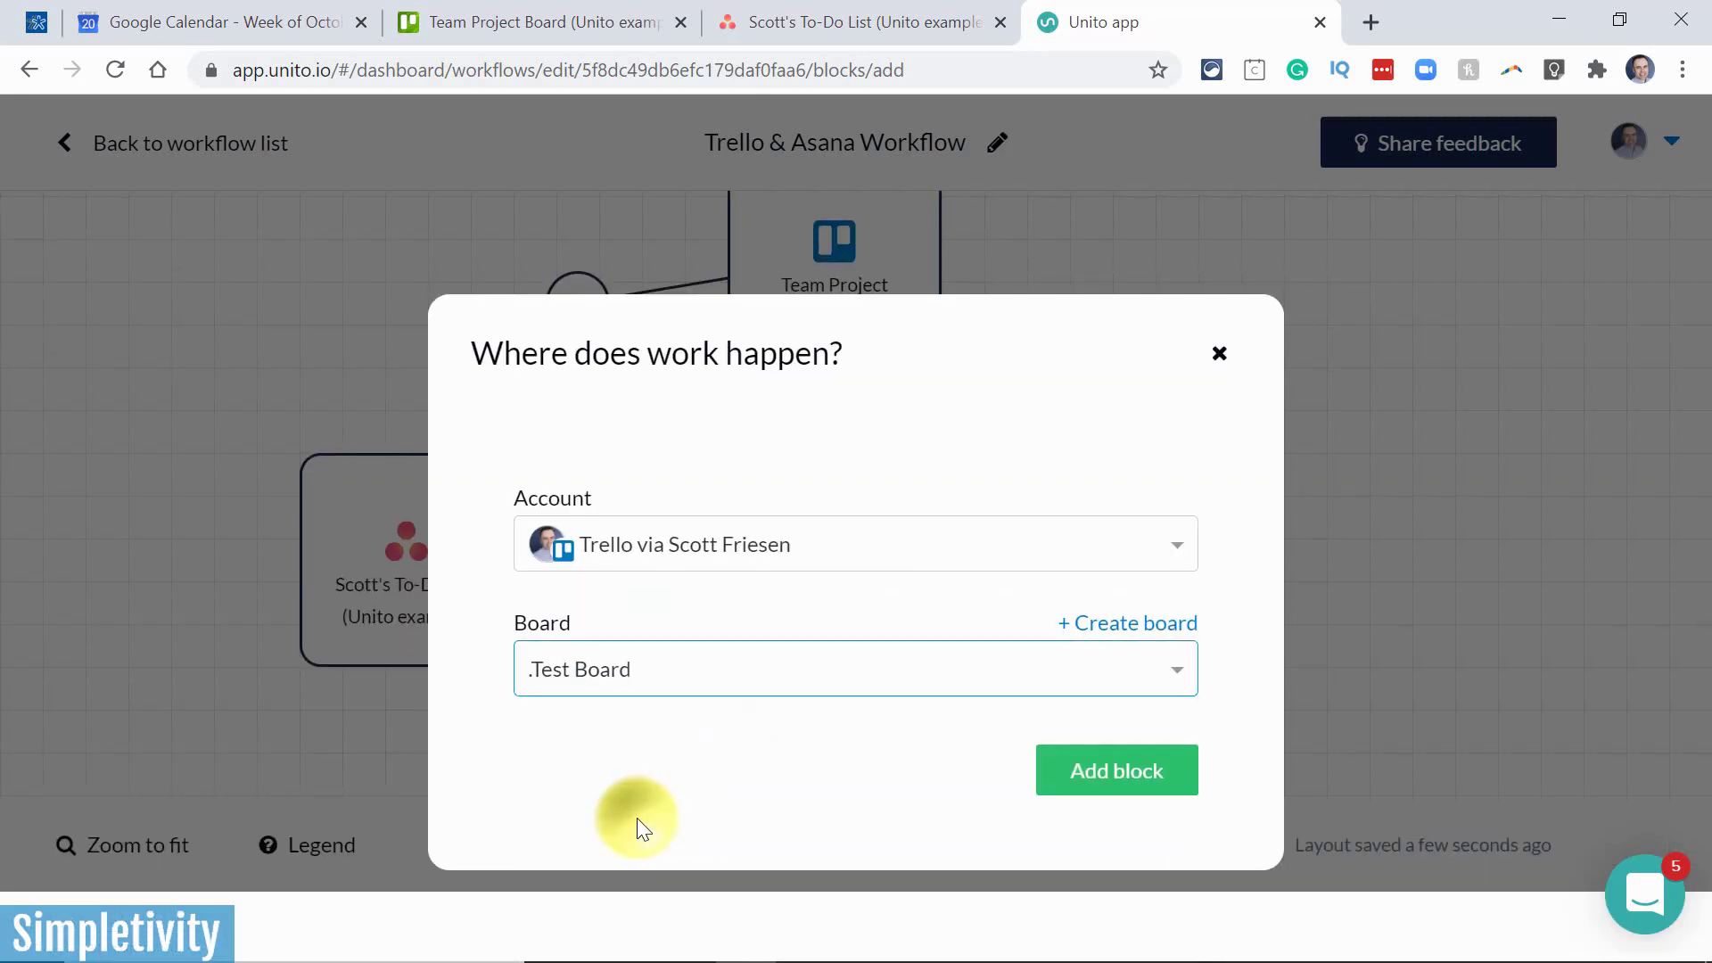
click(1102, 774)
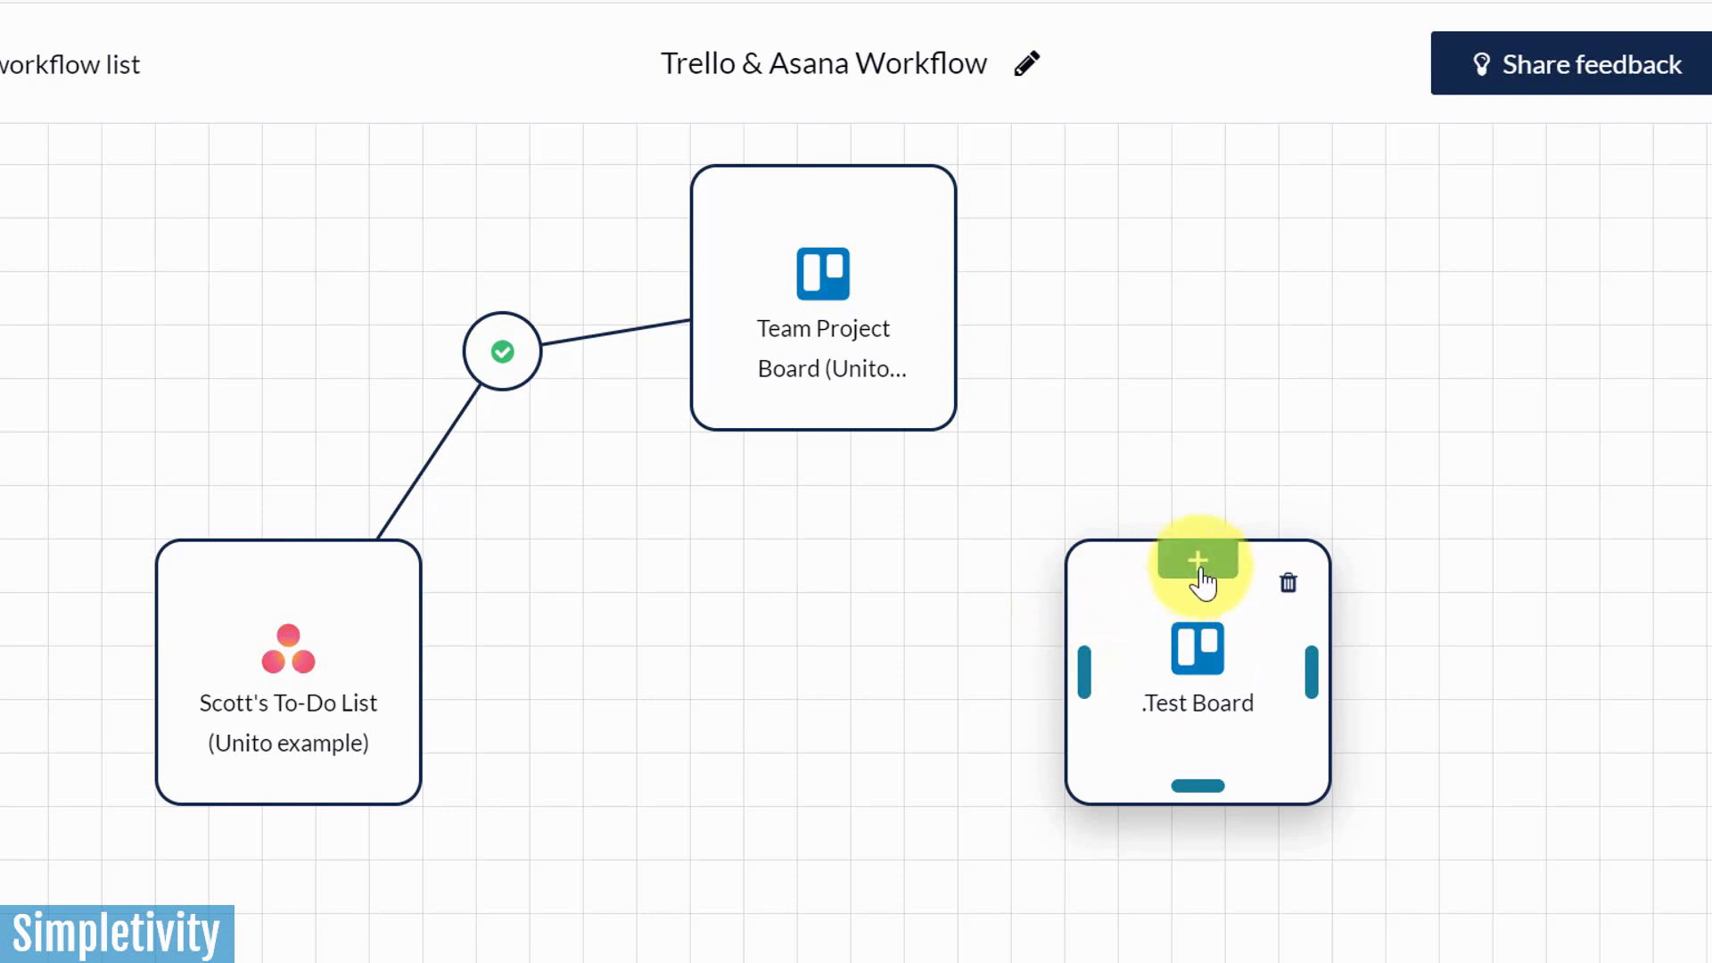
Link '.Test Board' to Team Project Board with a new flow, review its settings, and close them.
drag(1210, 575, 1002, 478)
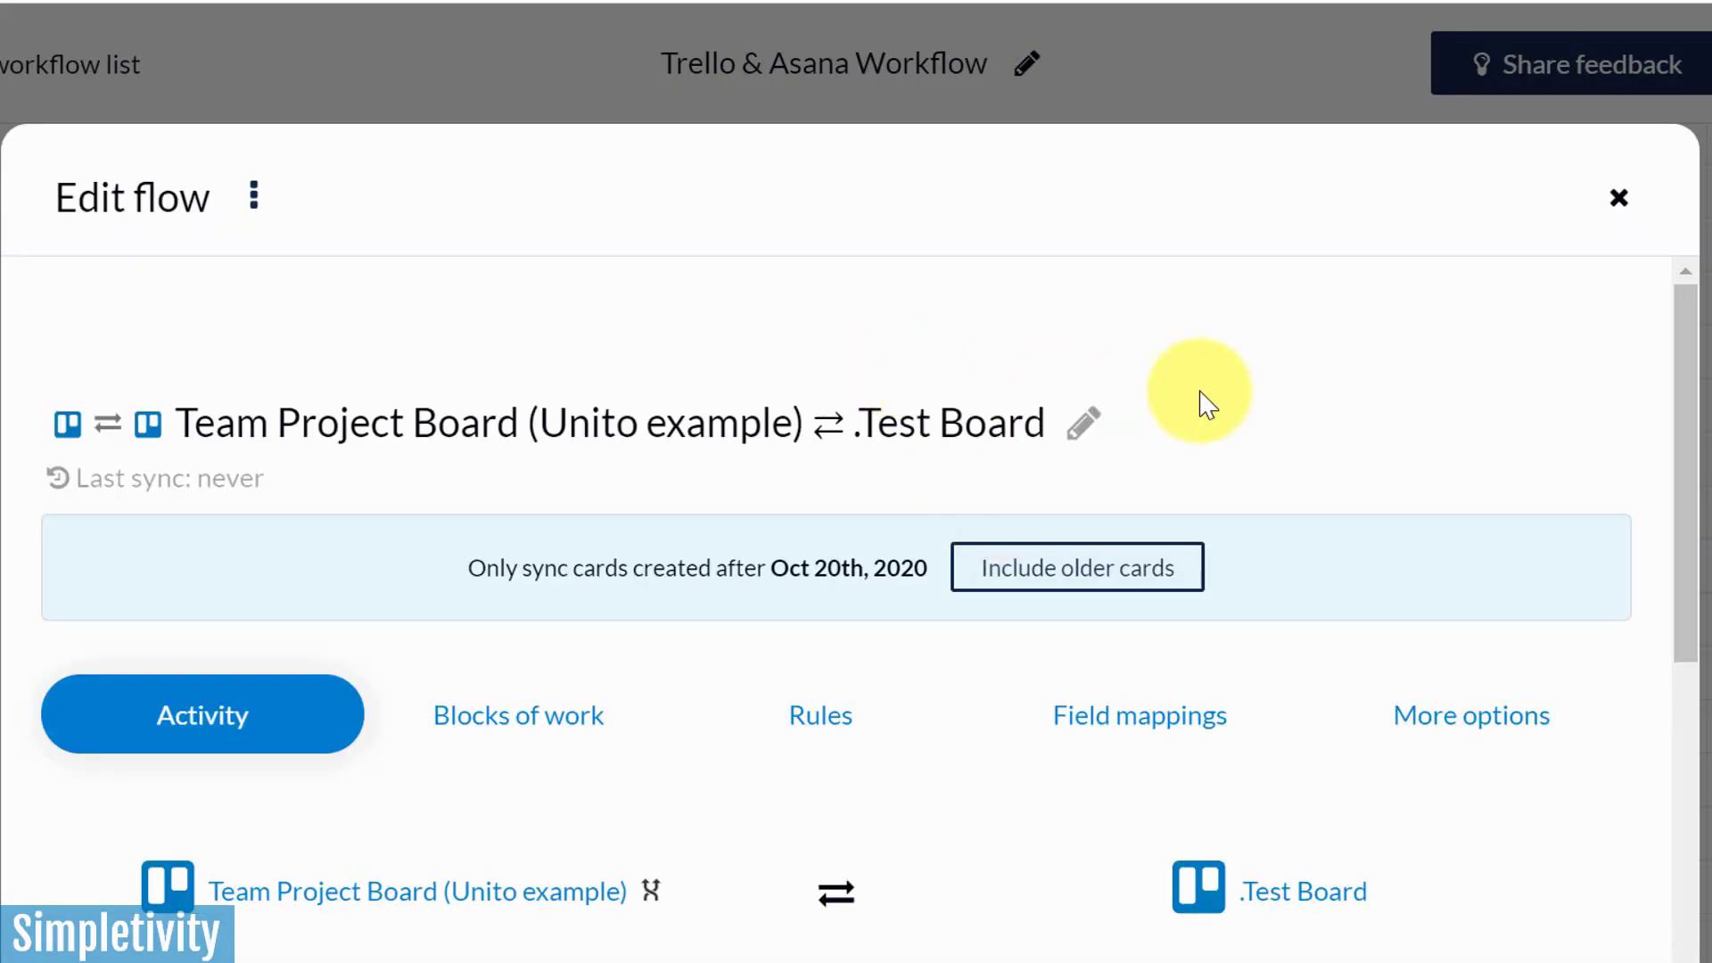
scroll(1196, 406, down, 4)
scroll(1196, 415, up, 4)
scroll(1196, 414, down, 5)
scroll(1196, 419, up, 2)
scroll(1196, 427, up, 2)
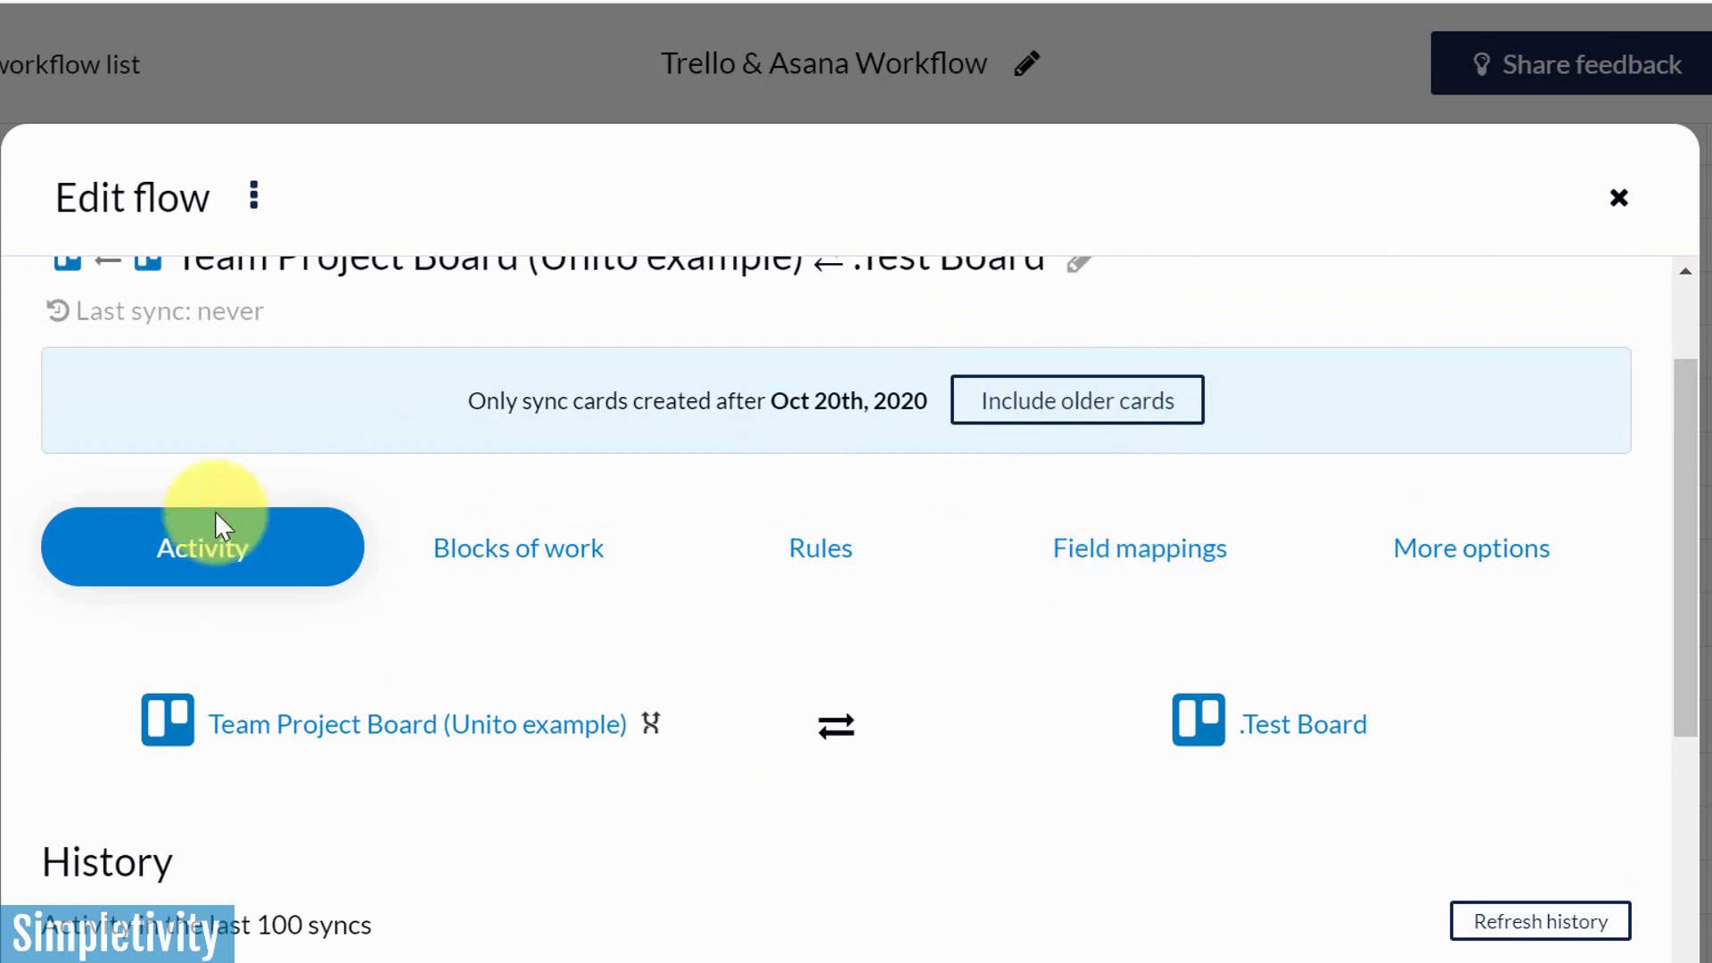
click(1625, 209)
drag(1621, 173, 1513, 587)
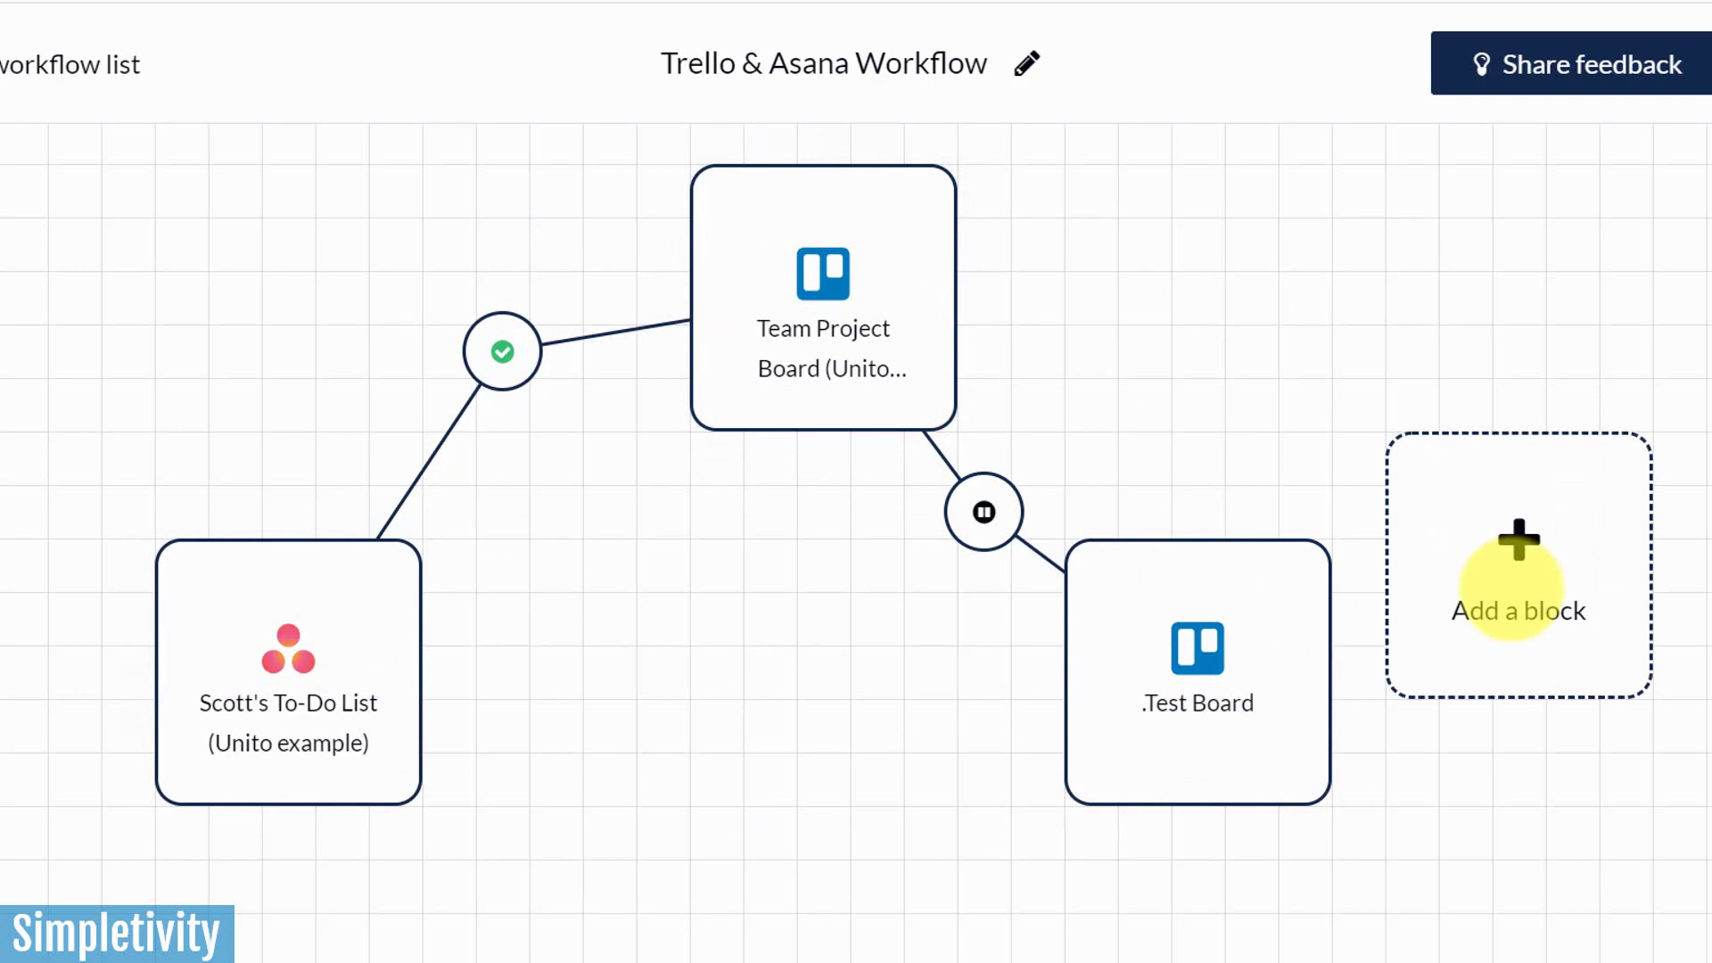